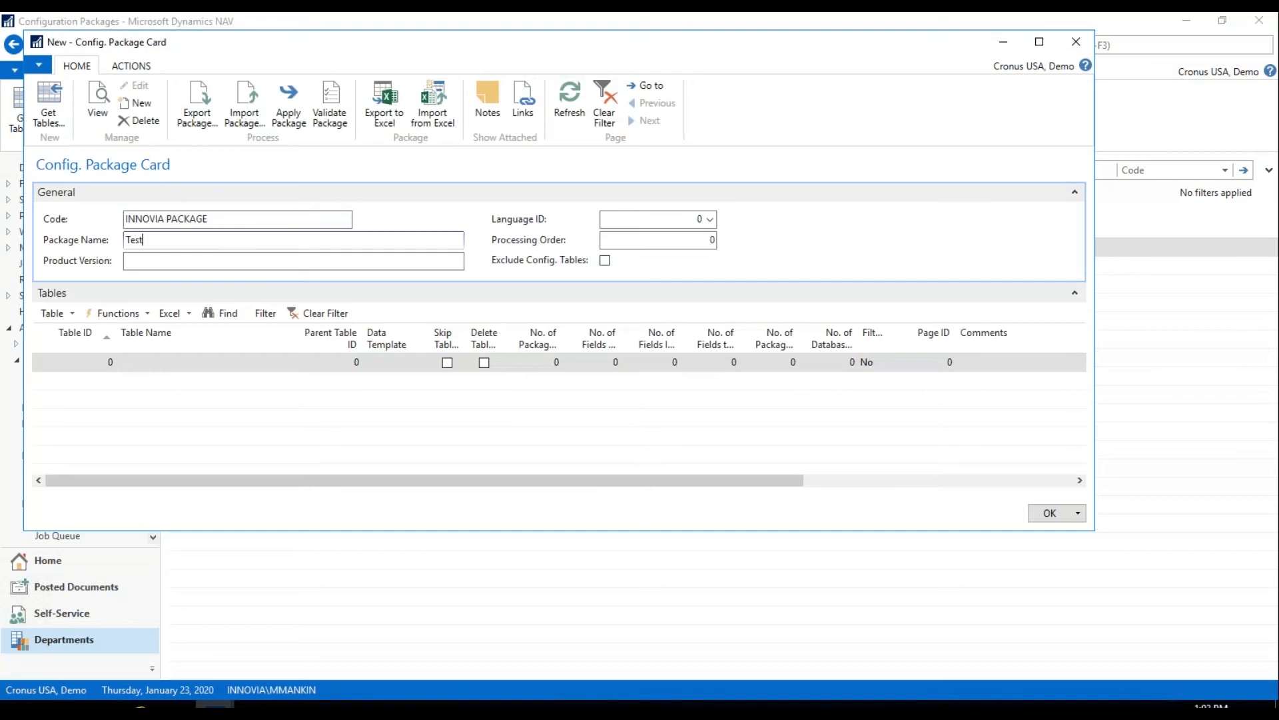
Step: Name the INNOVIA PACKAGE configuration package "Demo Package" and close its card
key("BackSpace")
key("BackSpace")
key("BackSpace")
type("Demo Package")
left_click(1050, 514)
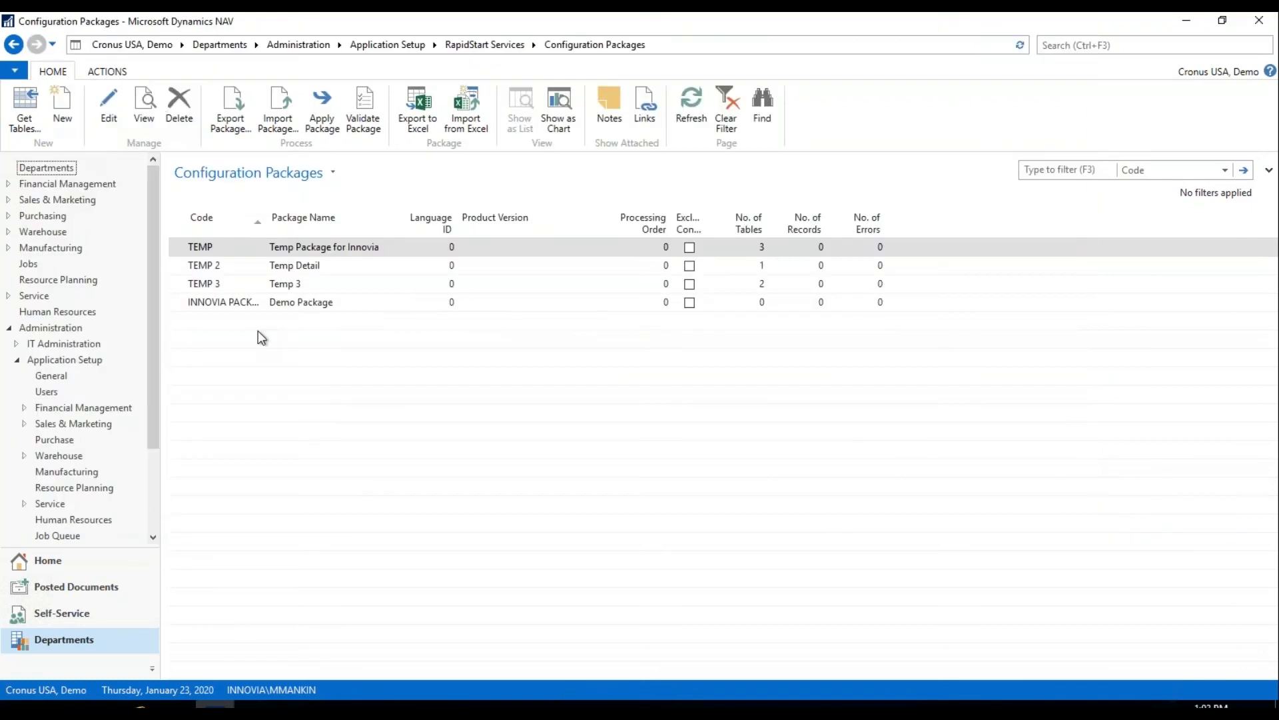
Step: Open the configuration worksheet in RapidStart Services and add a Table line with table ID 5050
left_click(465, 47)
left_click(288, 277)
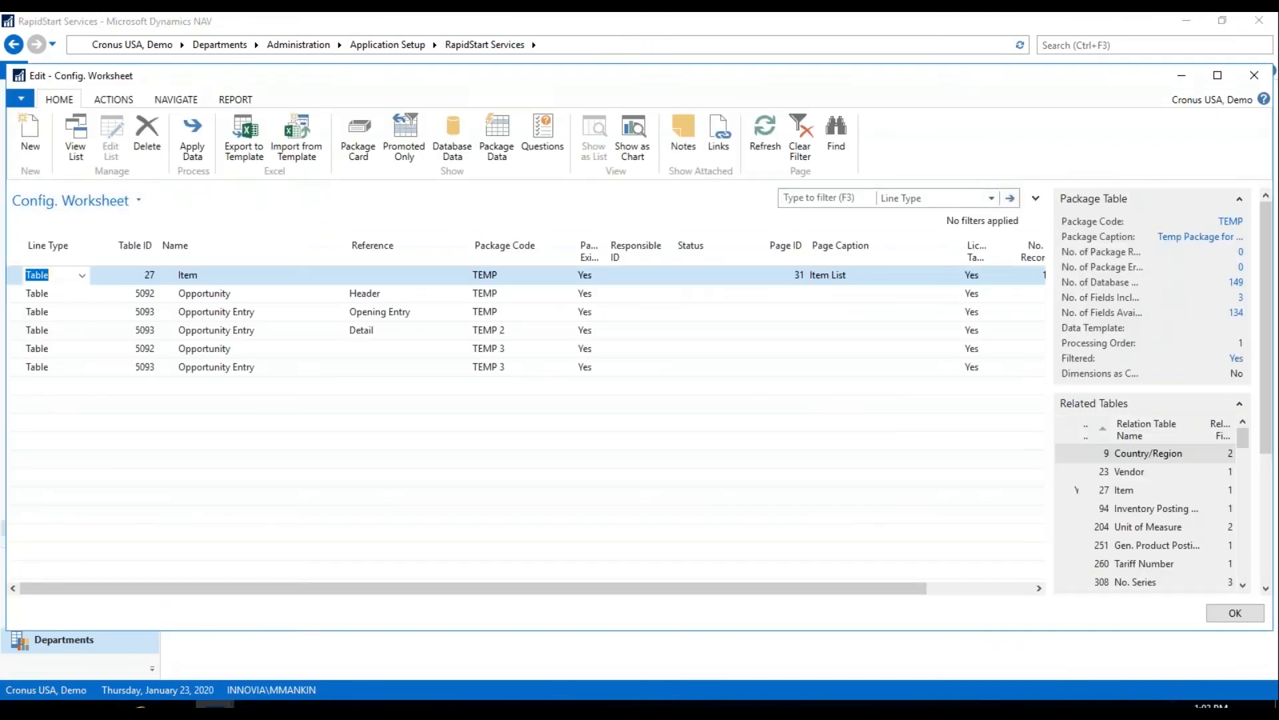
left_click(68, 387)
left_click(135, 387)
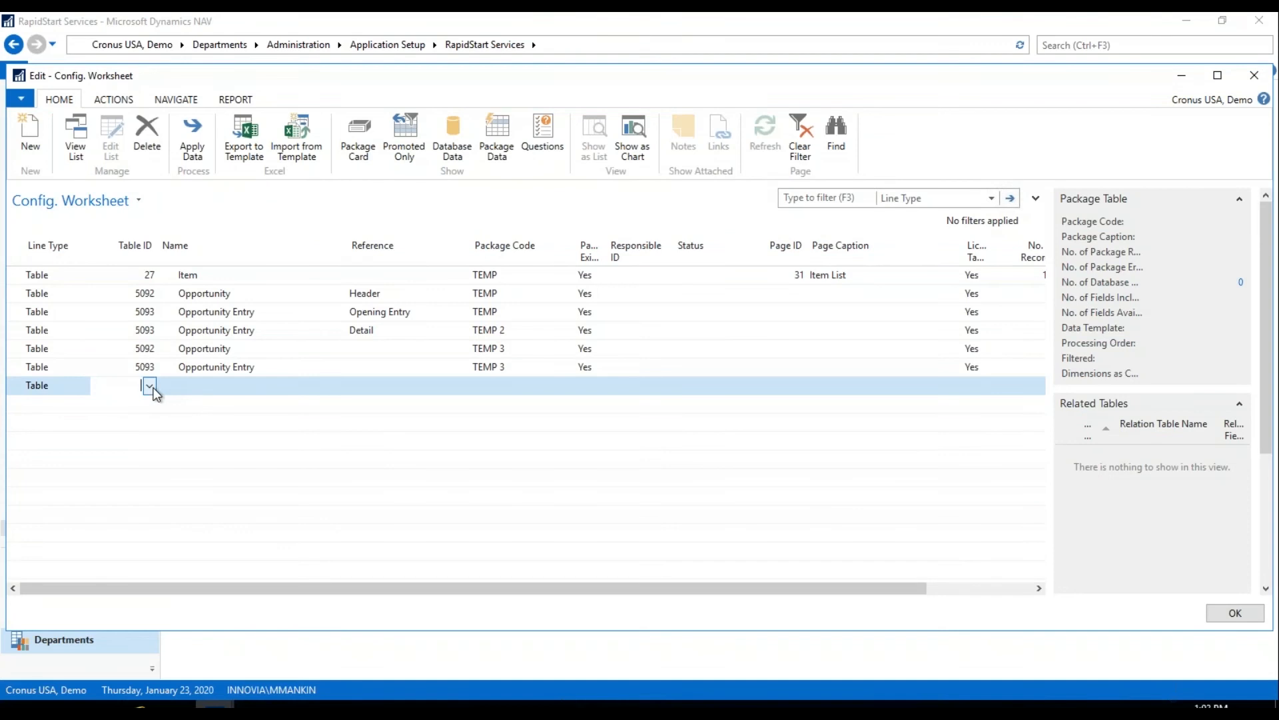
type("5050")
key("Tab")
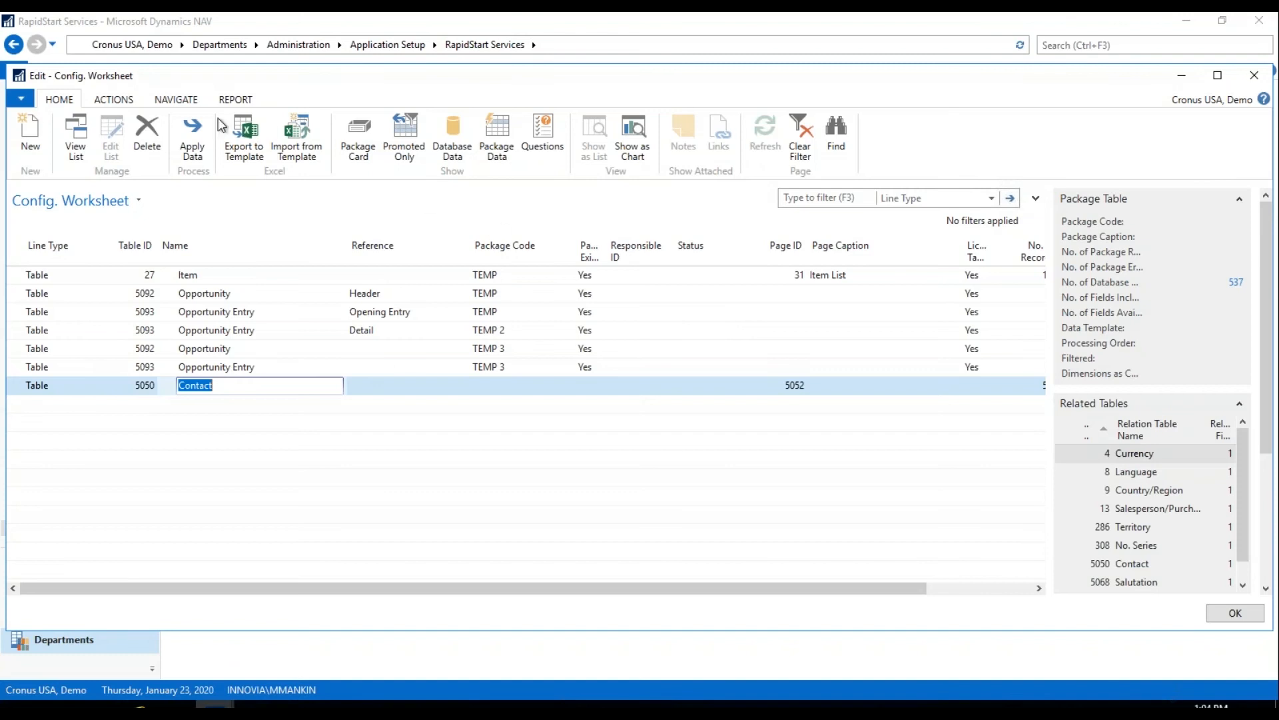
Step: Assign the Contact table line to the configuration package INNOVIA PACKAGE
left_click(126, 104)
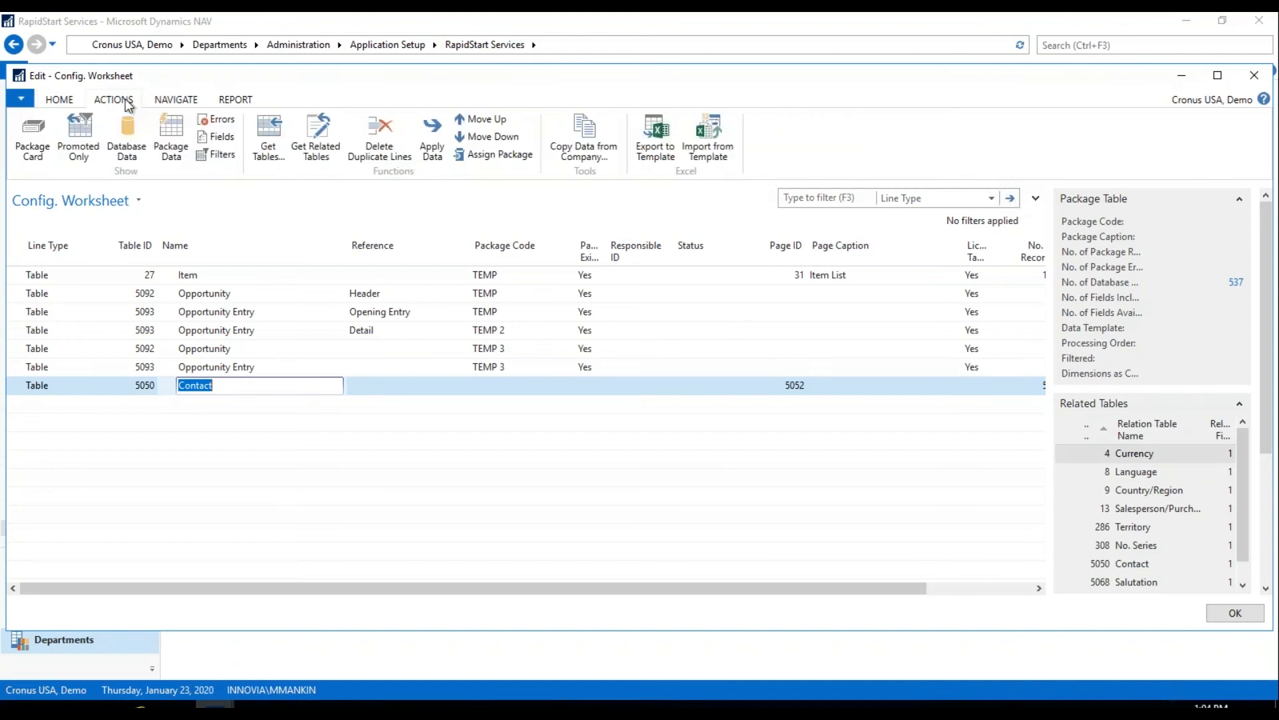
left_click(495, 156)
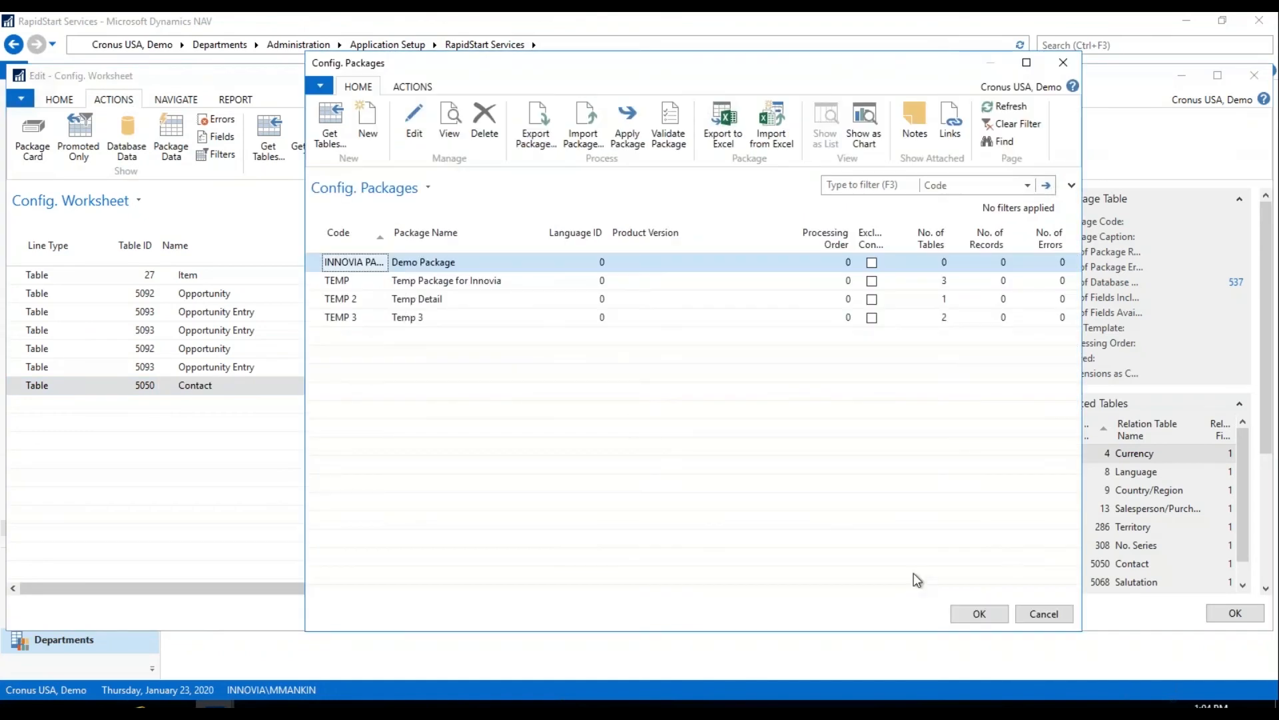
left_click(977, 613)
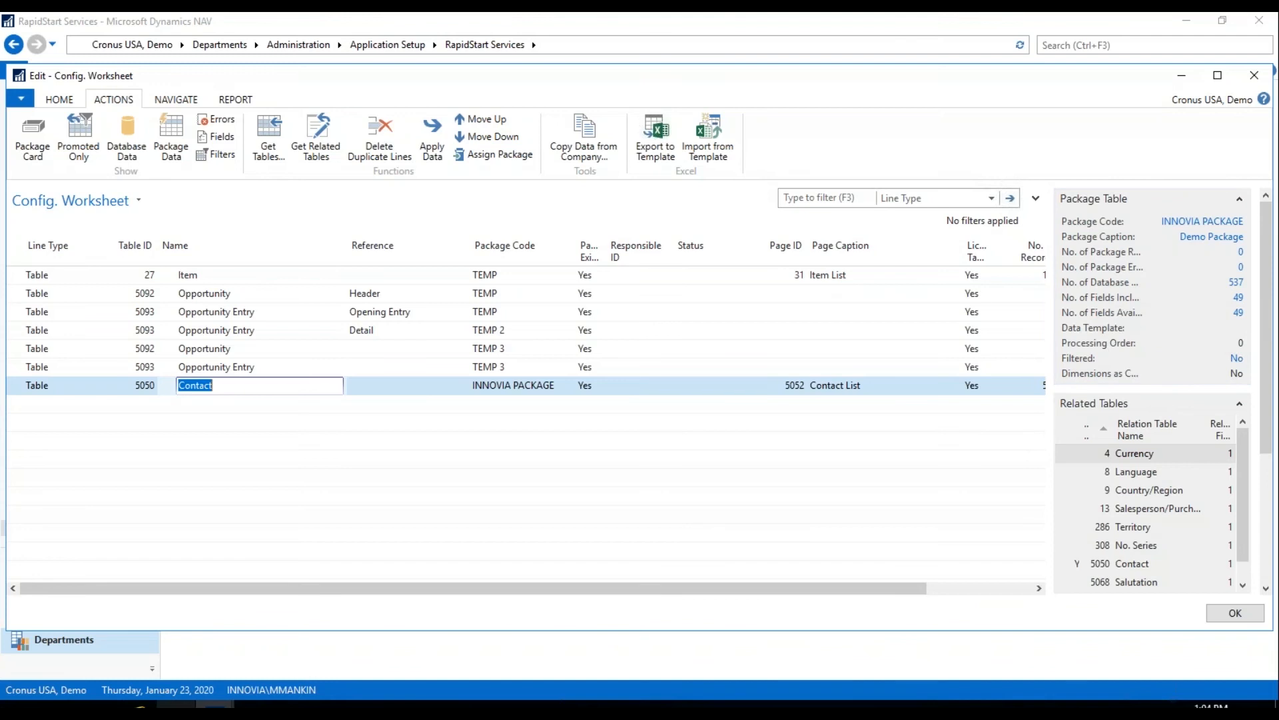
Step: Open the Leads workbook from the RS Part 2 folder, review its columns and rows, and return to the configuration worksheet
left_click(176, 704)
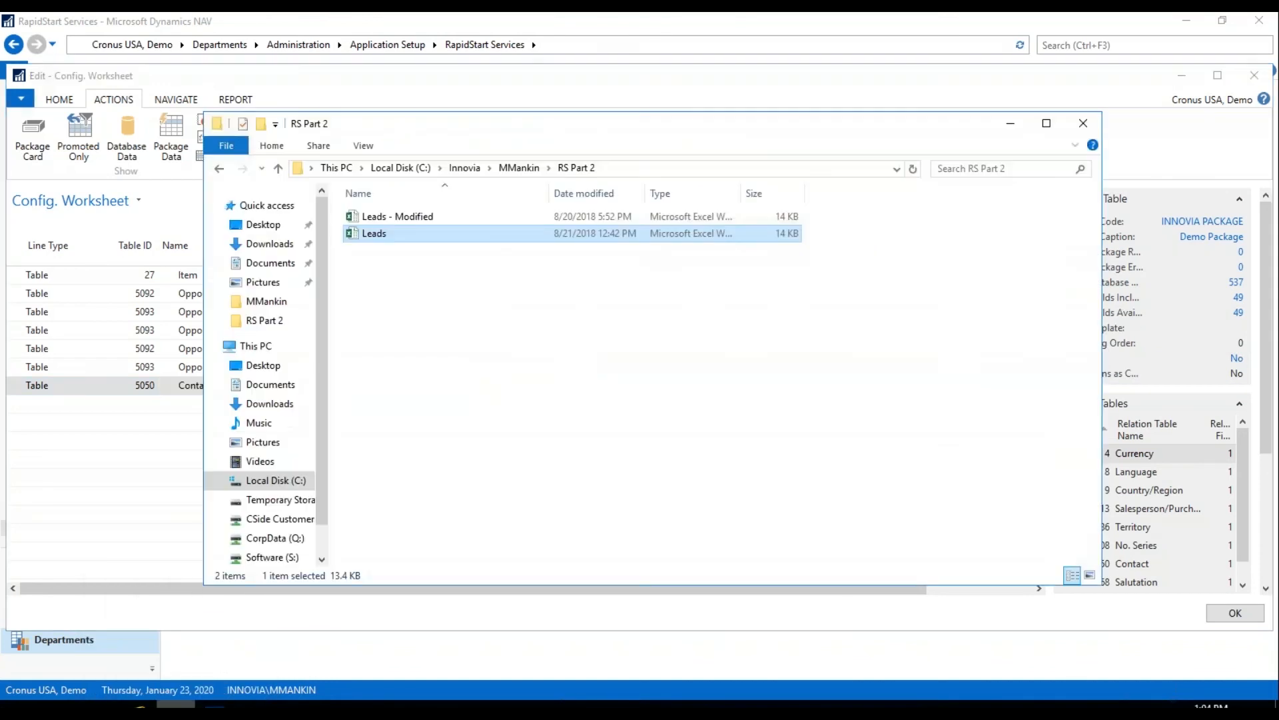
double_click(386, 234)
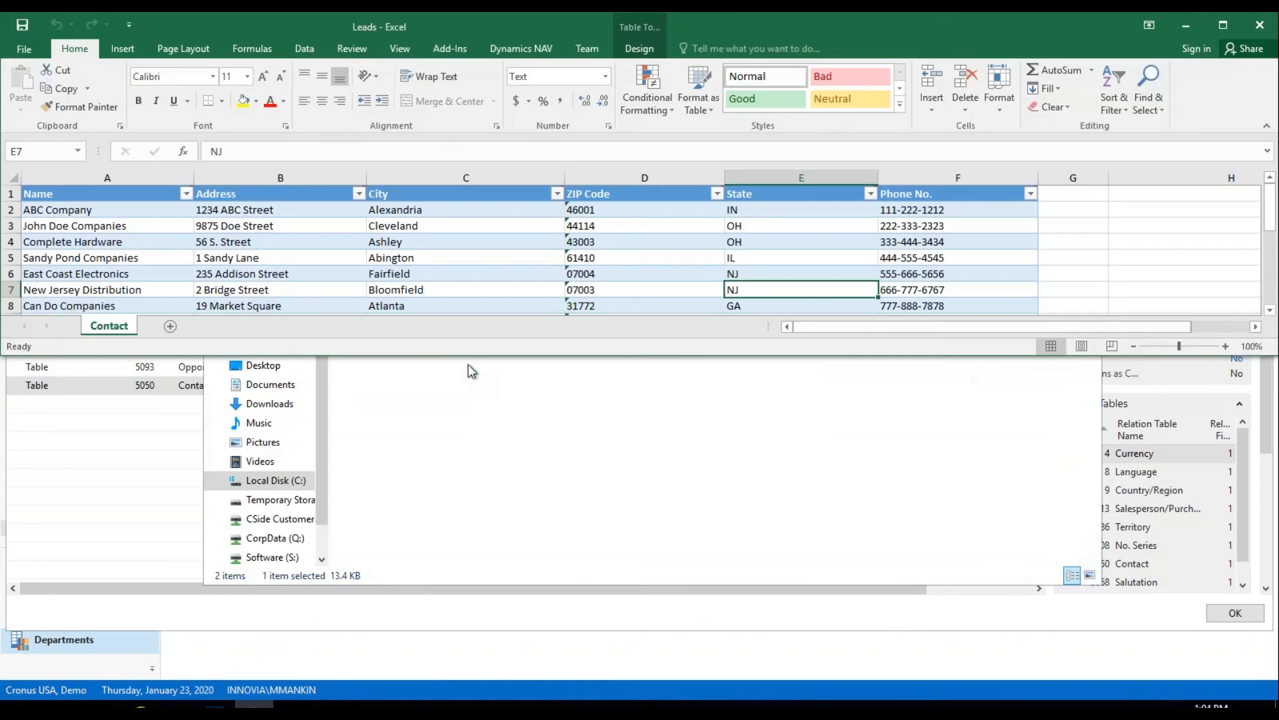
left_click_drag(474, 356, 455, 544)
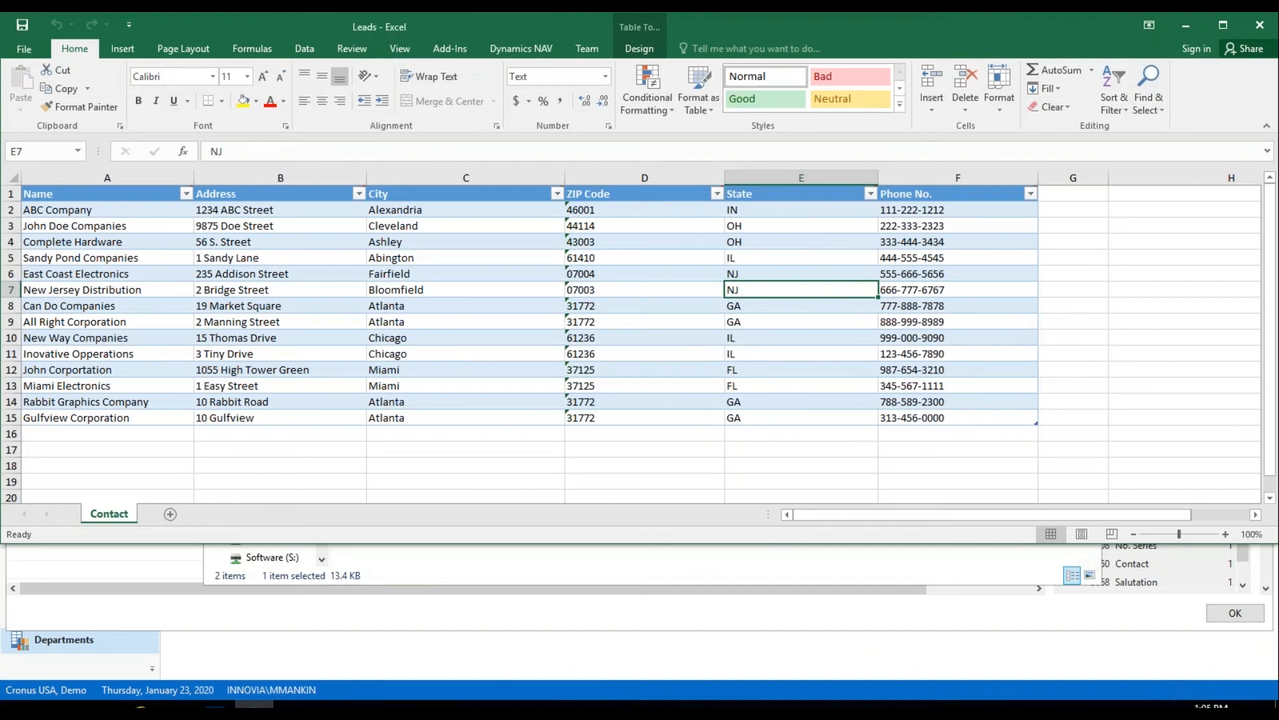
left_click(1189, 25)
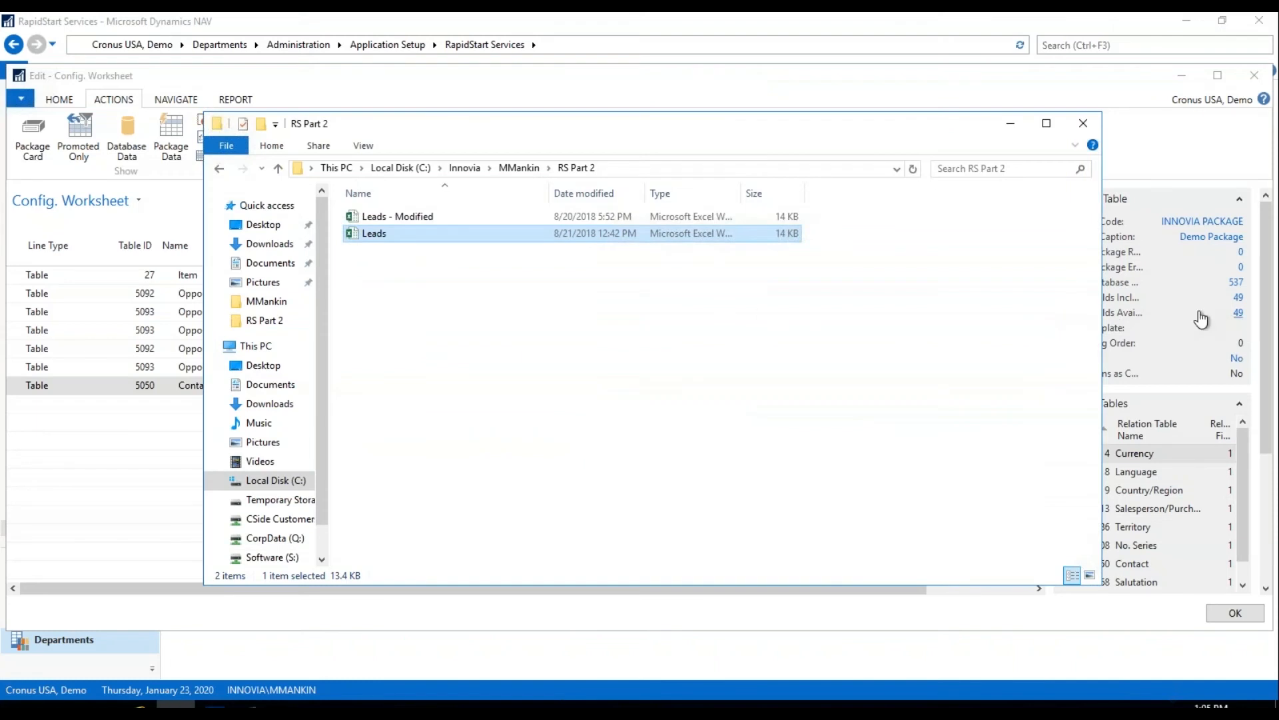
left_click(1163, 144)
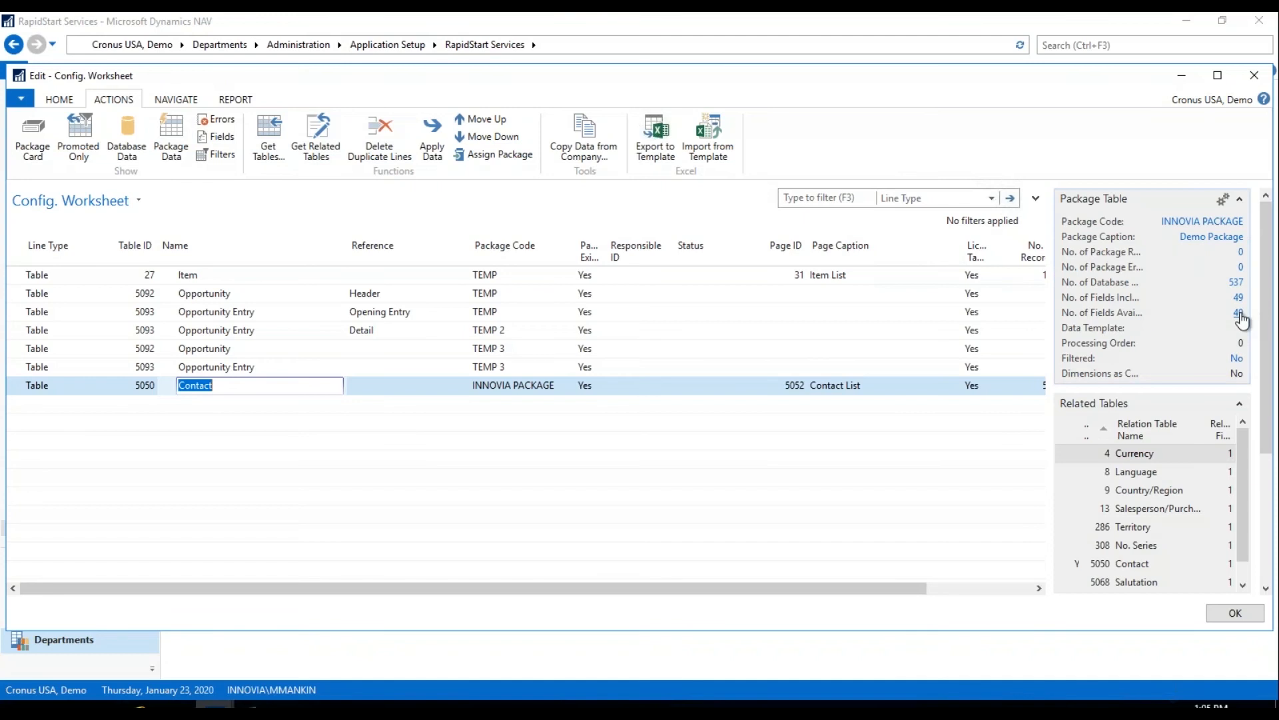
Step: Open the available package fields of the Contact table for editing and clear all included fields
left_click(1240, 314)
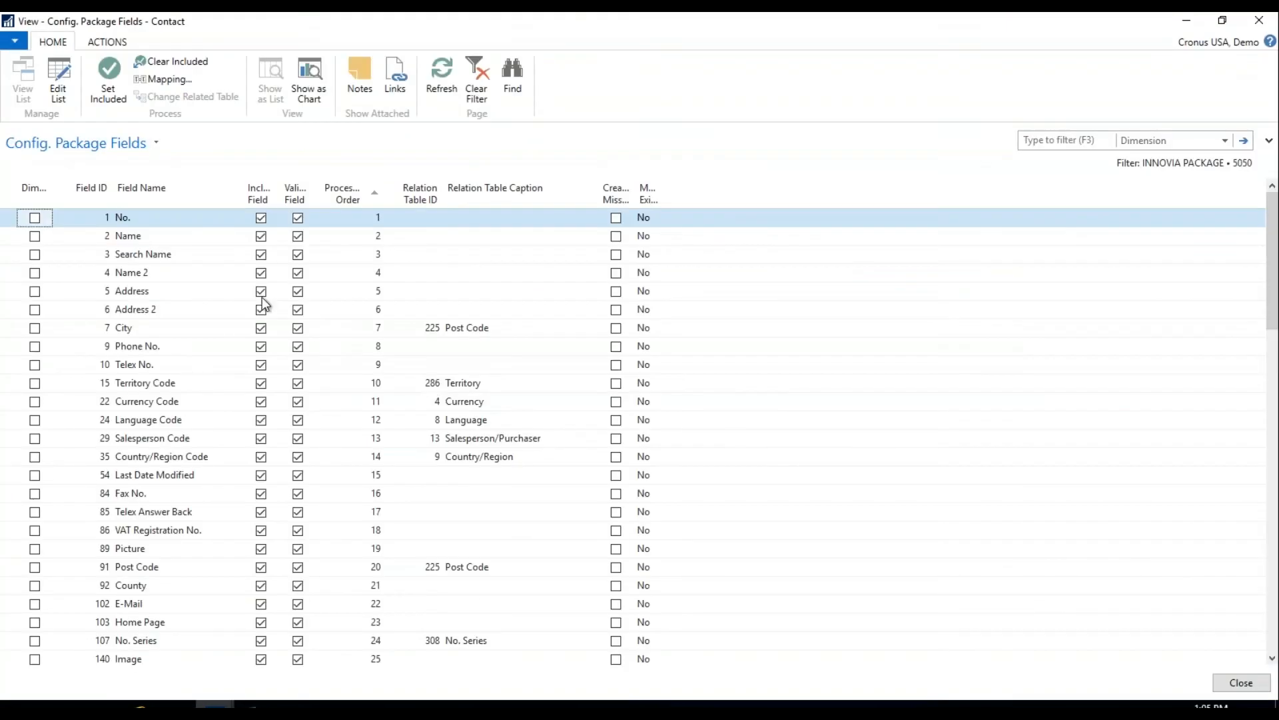
left_click(57, 88)
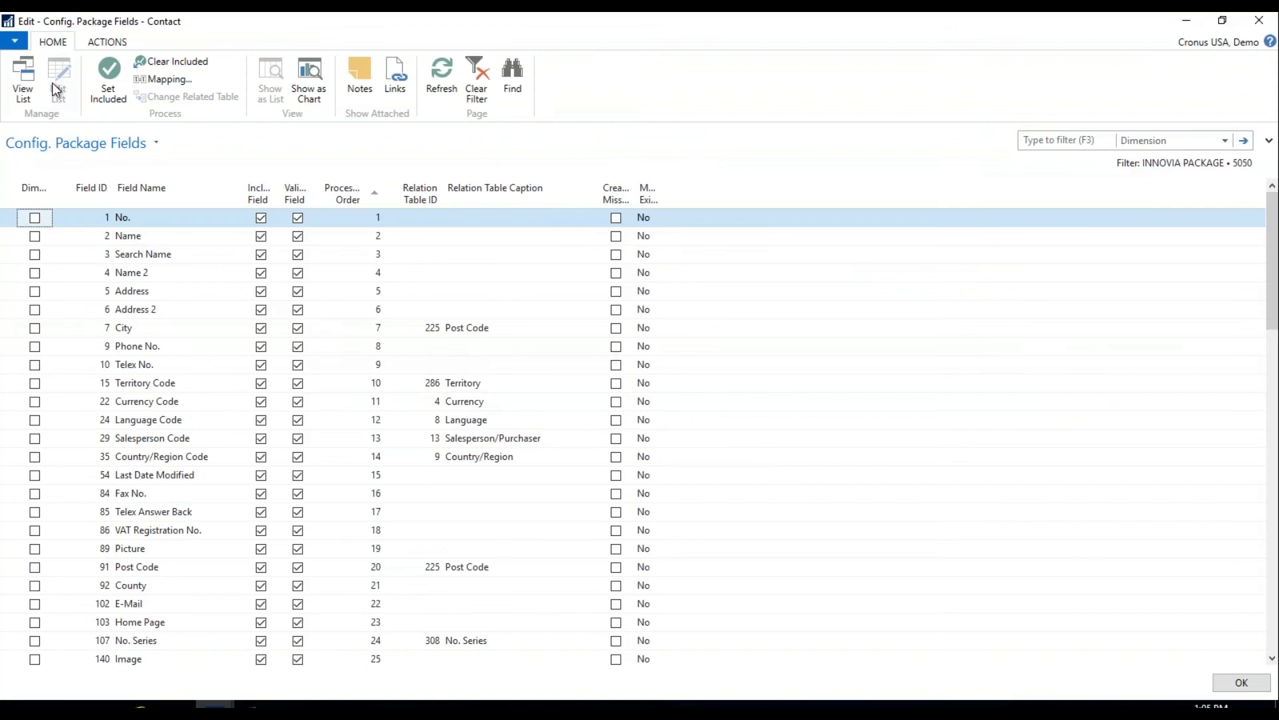
left_click(165, 62)
Step: Include the Name, Address, City, Phone No., County and Post Code fields in the Contact package
left_click(261, 237)
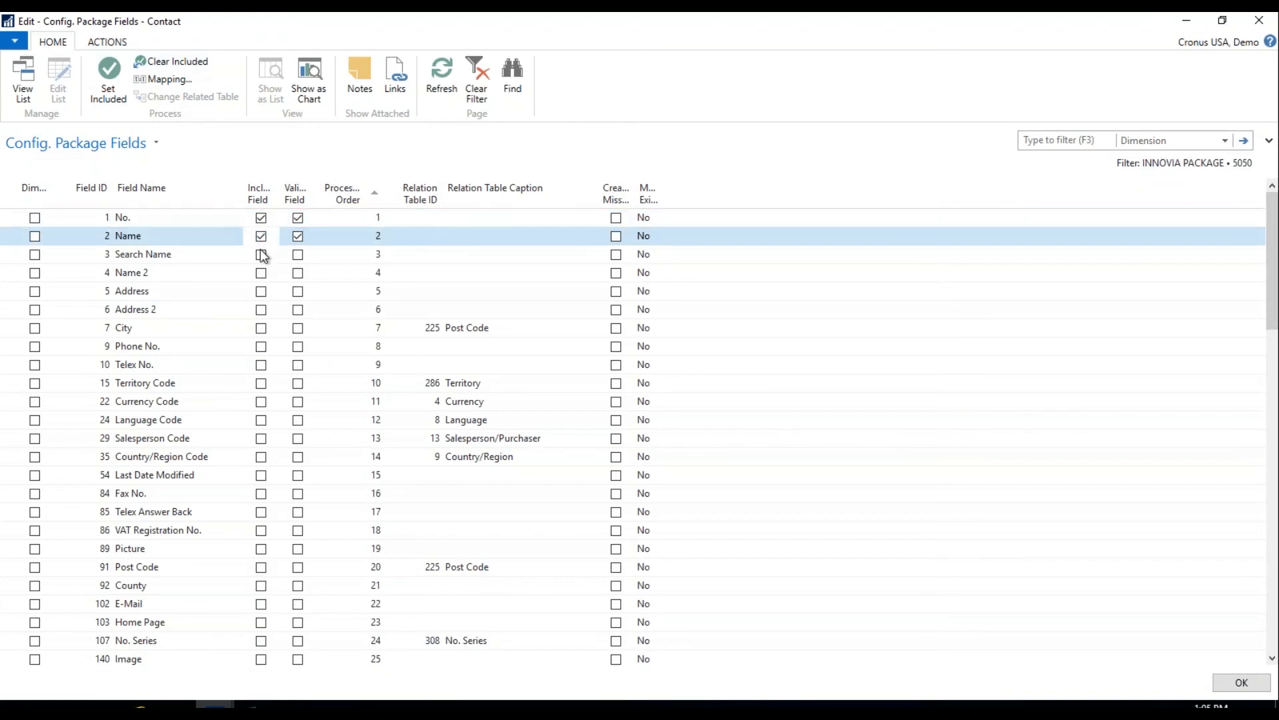
left_click(262, 294)
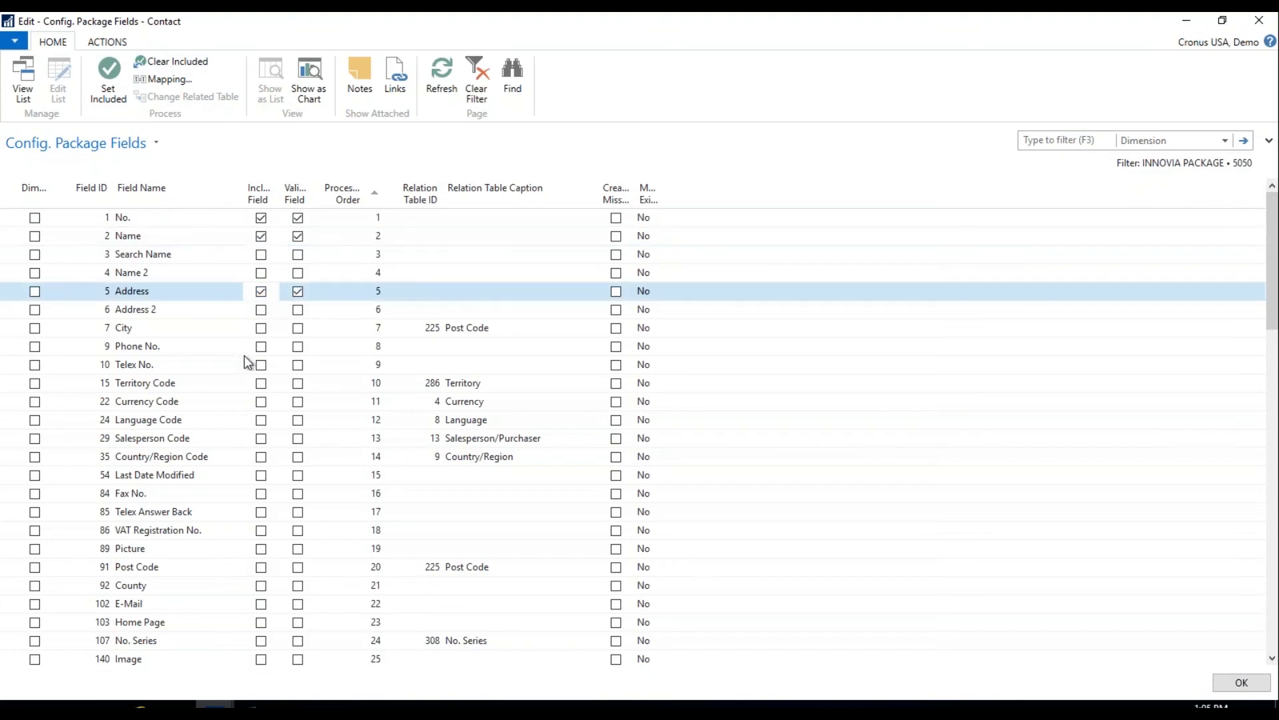
left_click(260, 328)
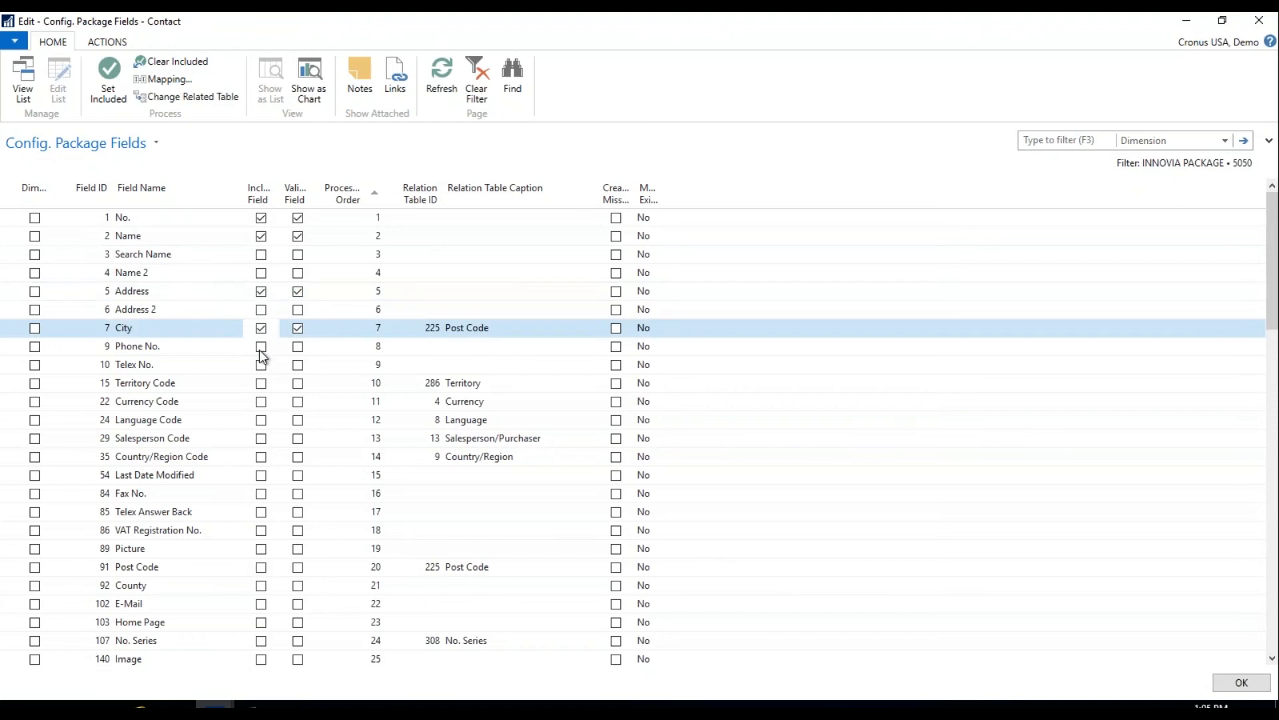
left_click(260, 351)
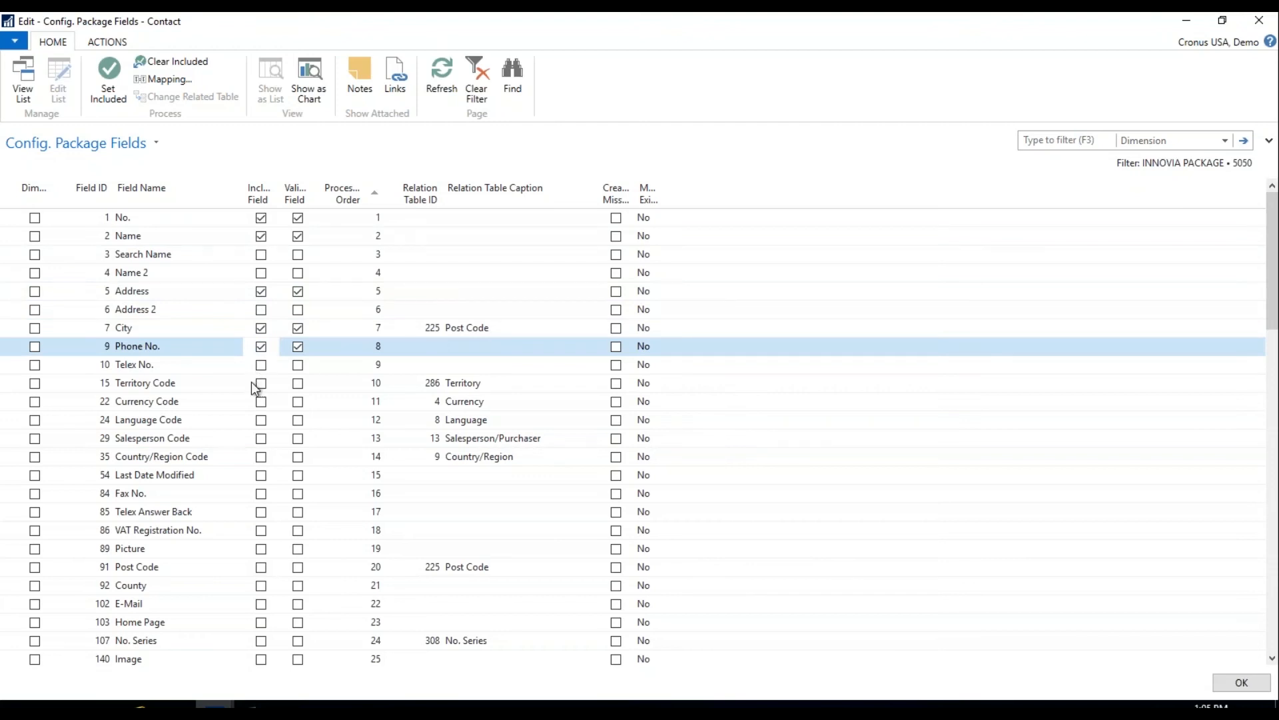
scroll(257, 443, "down", 1)
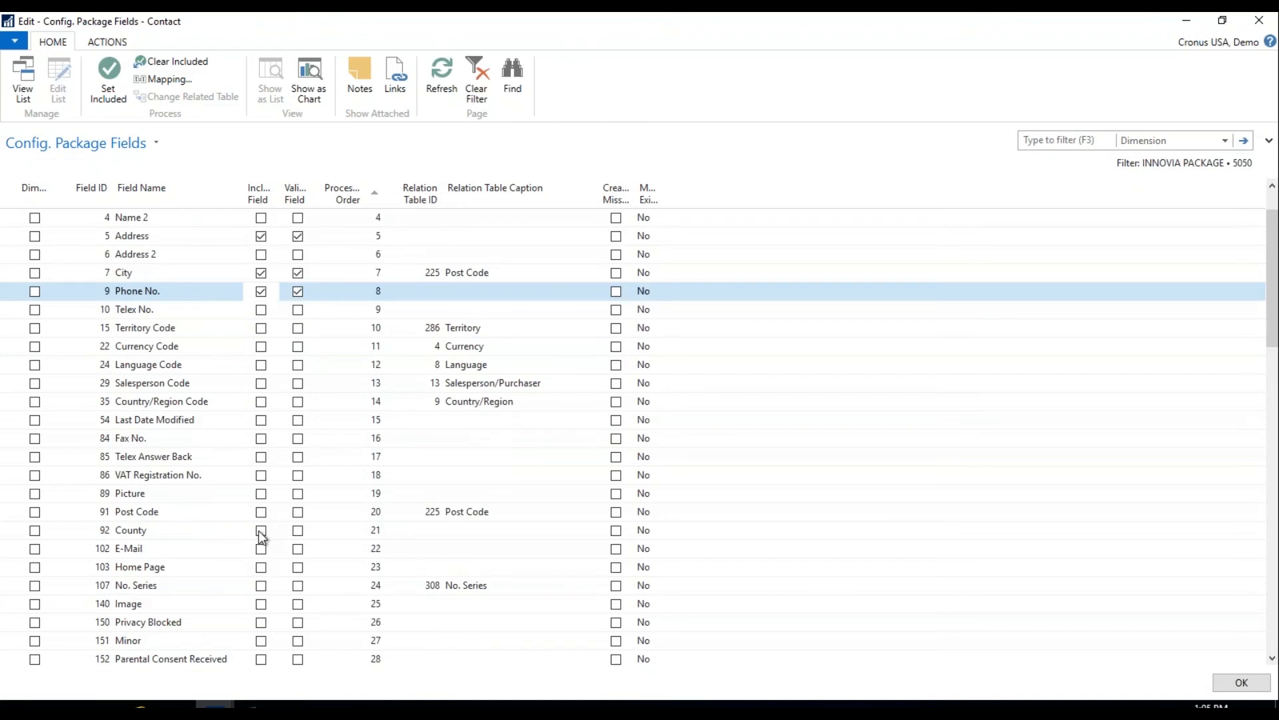
left_click(260, 531)
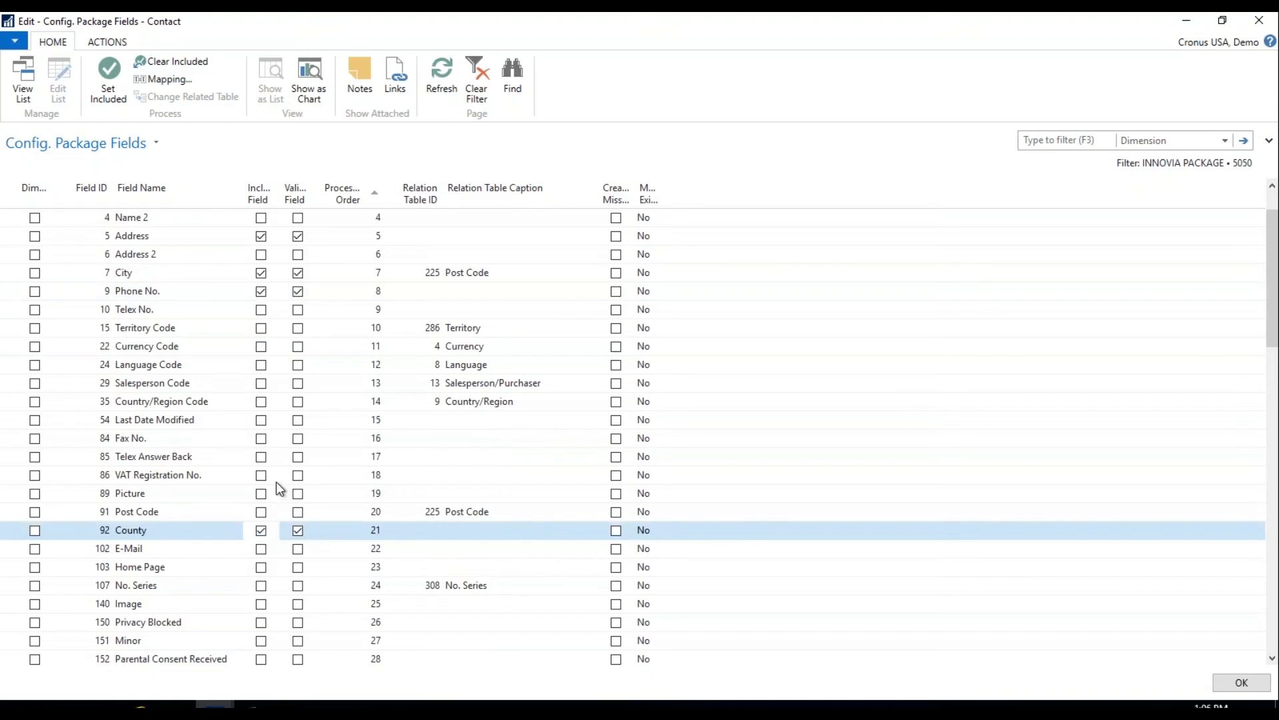
left_click(261, 512)
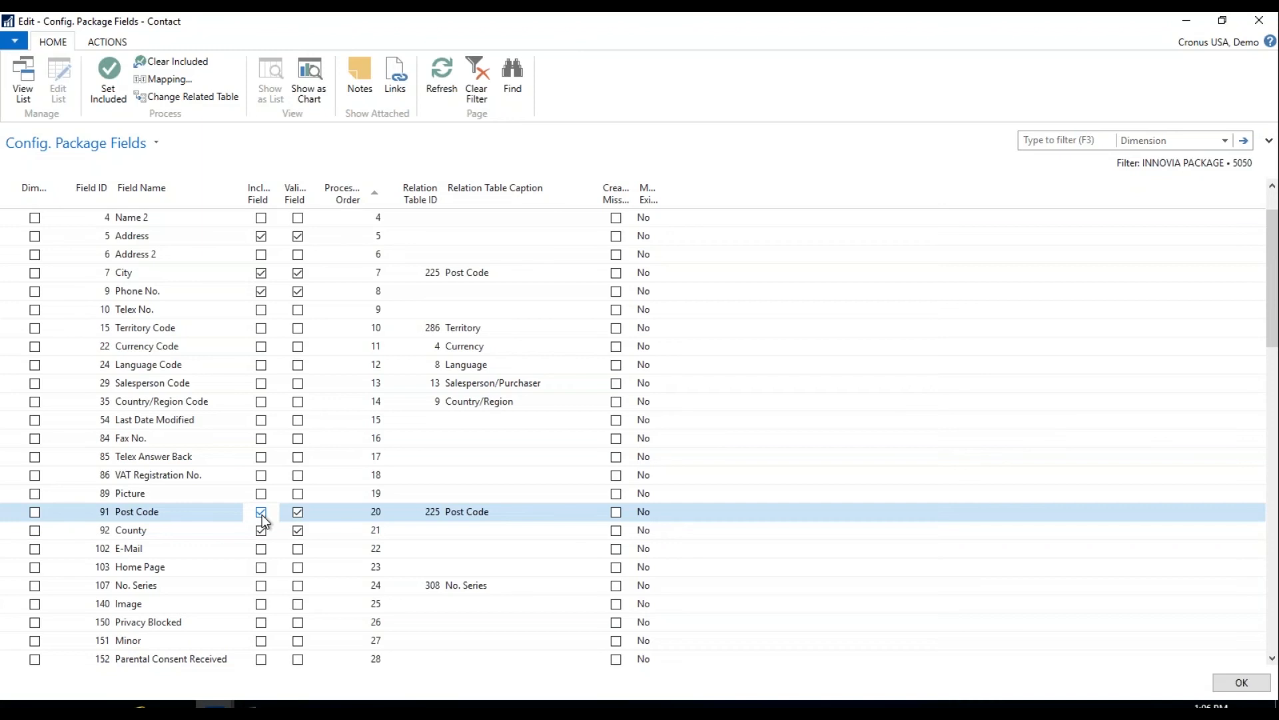
Step: Include the Salesperson Code and Type fields as well and accept the package field selection
left_click(261, 383)
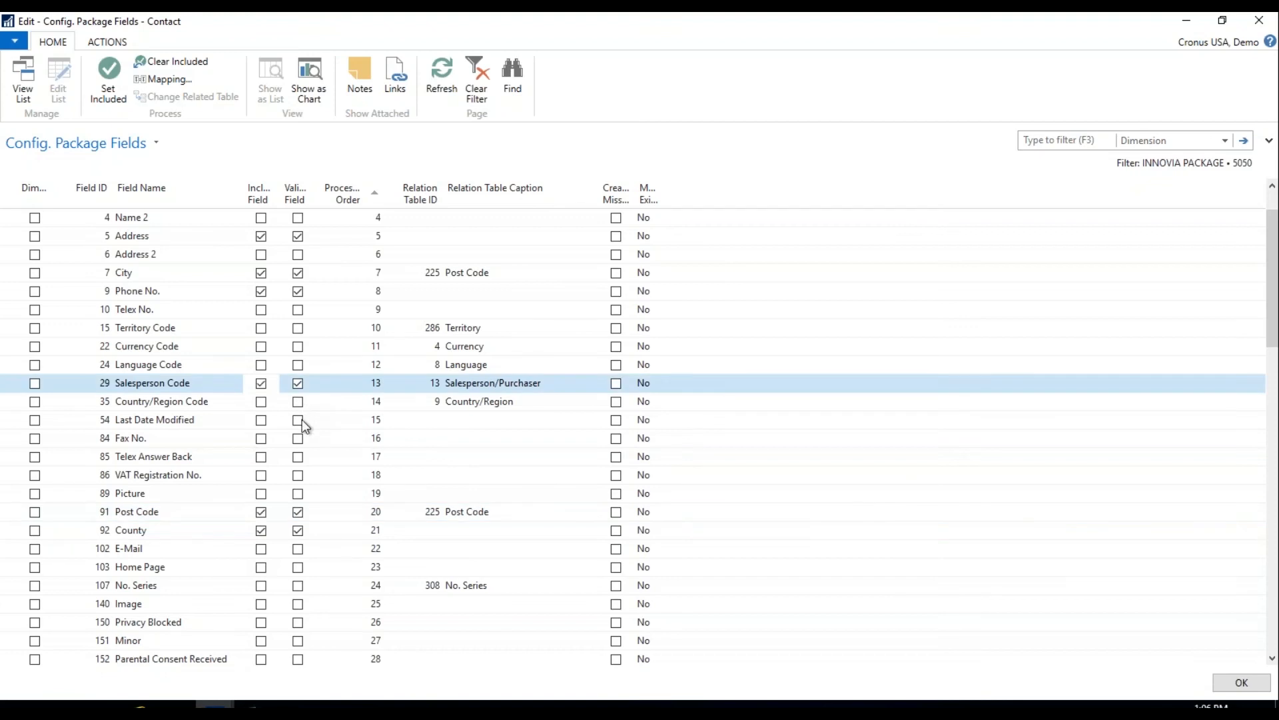
scroll(302, 419, "down", 2)
scroll(302, 419, "down", 3)
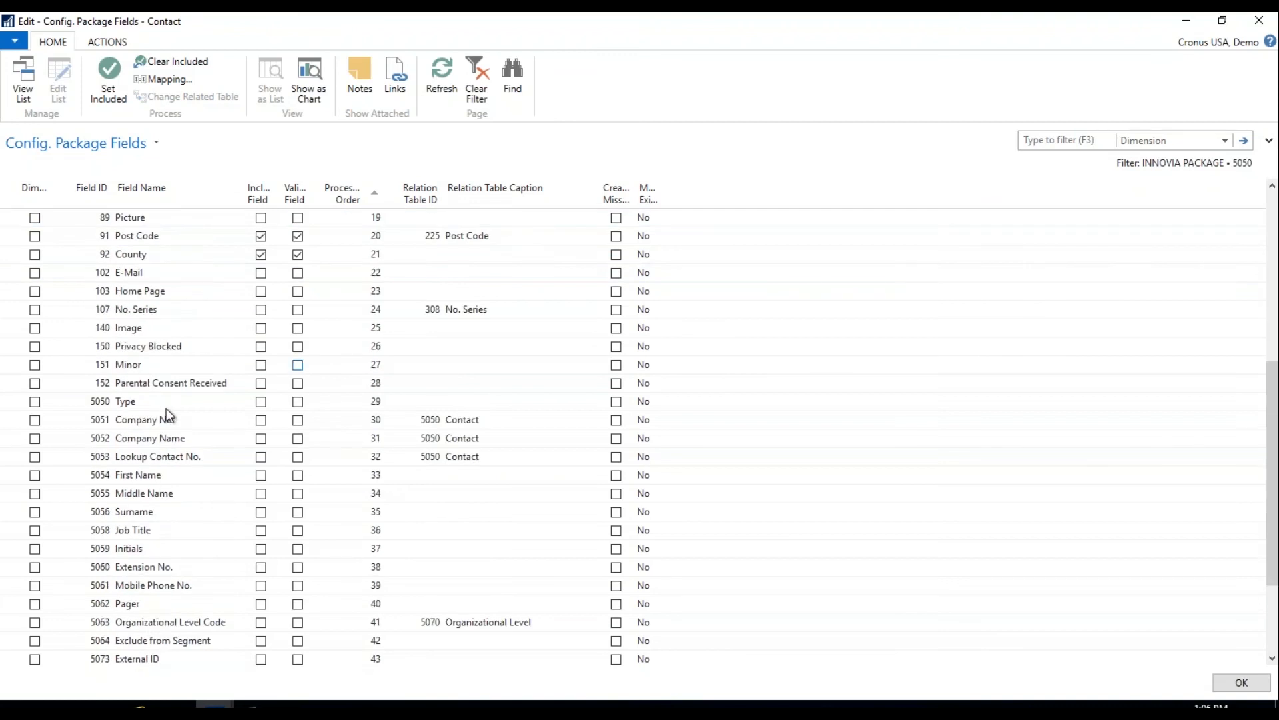
left_click(262, 402)
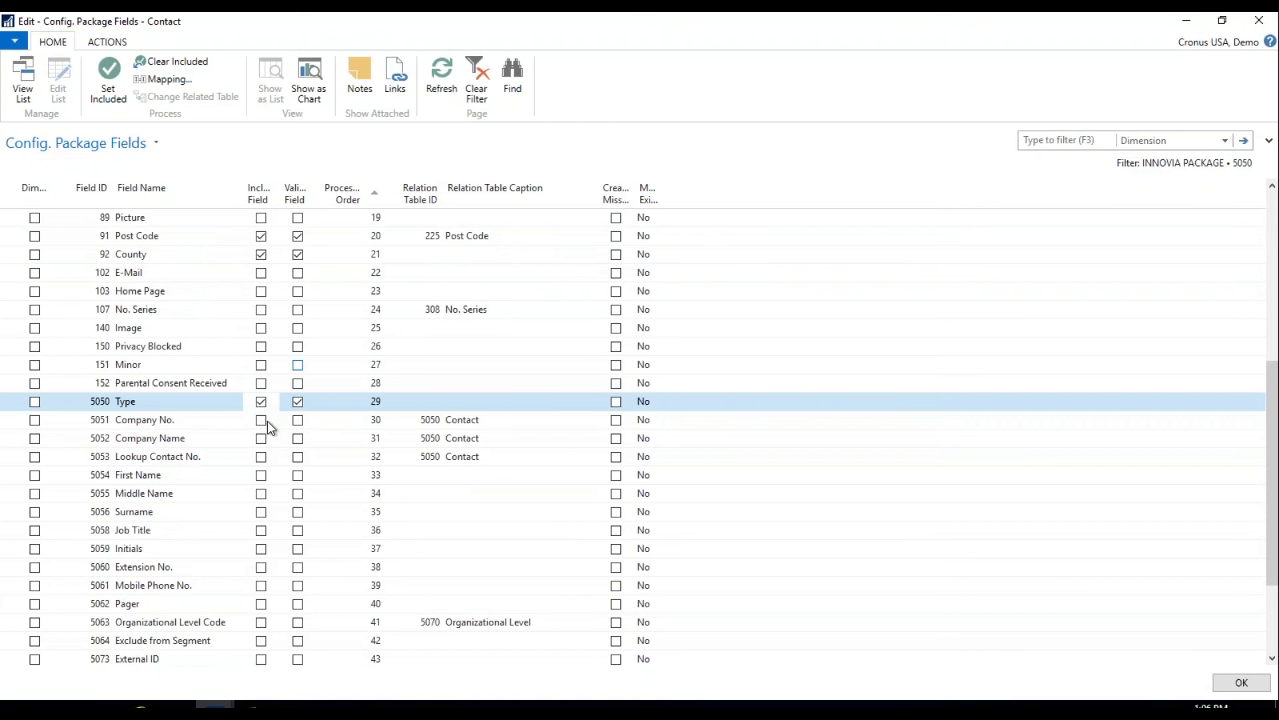
left_click(1242, 684)
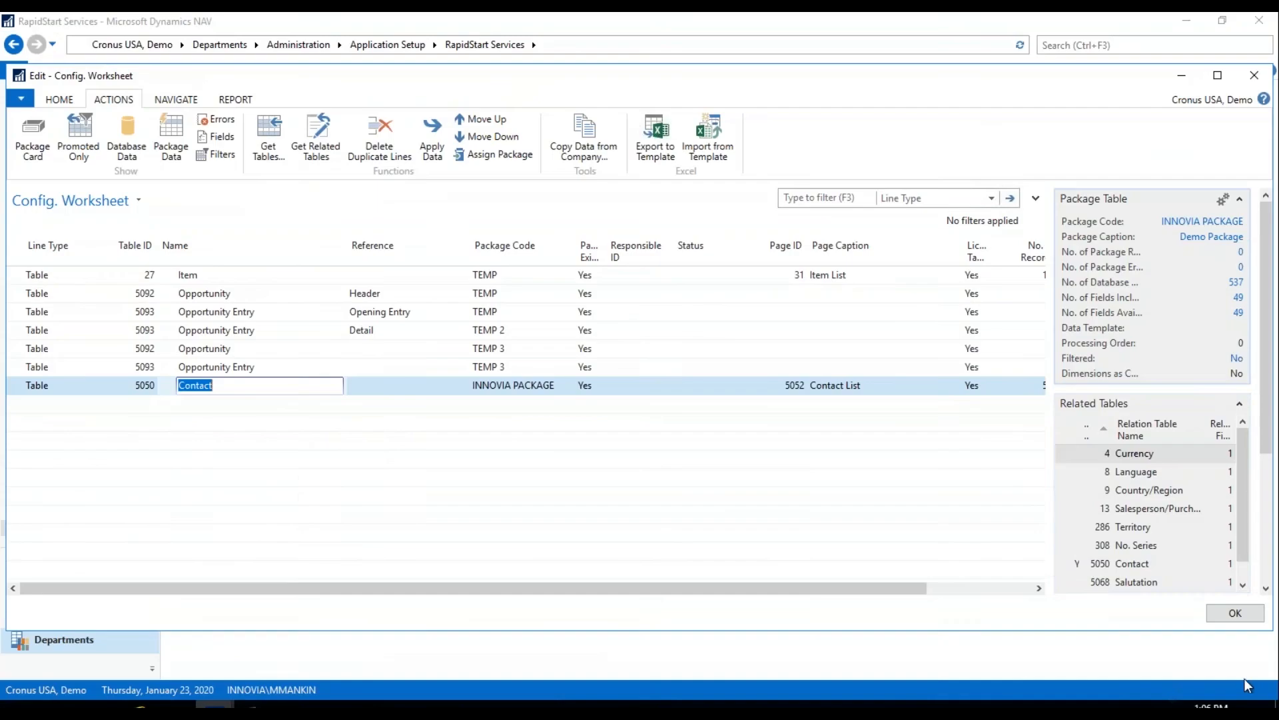
Step: Refresh the Contact line's package details and review the list of its included fields
left_click(225, 365)
left_click(209, 384)
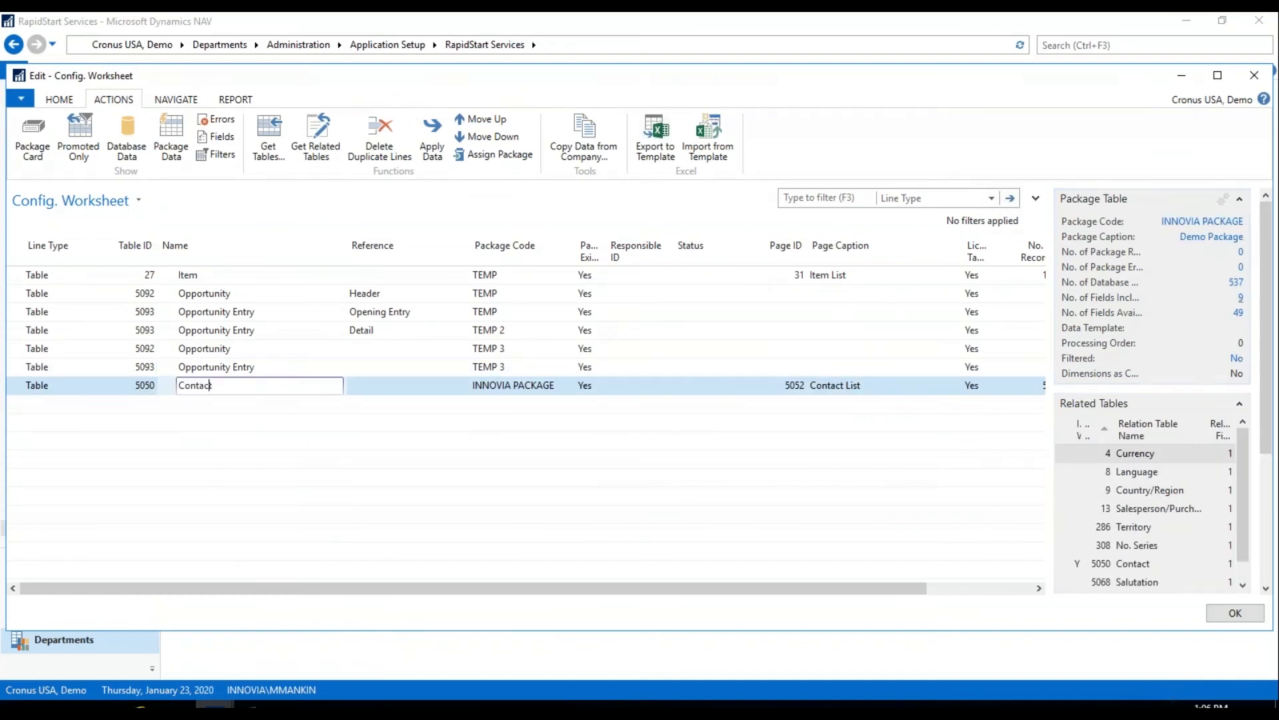
left_click(1240, 298)
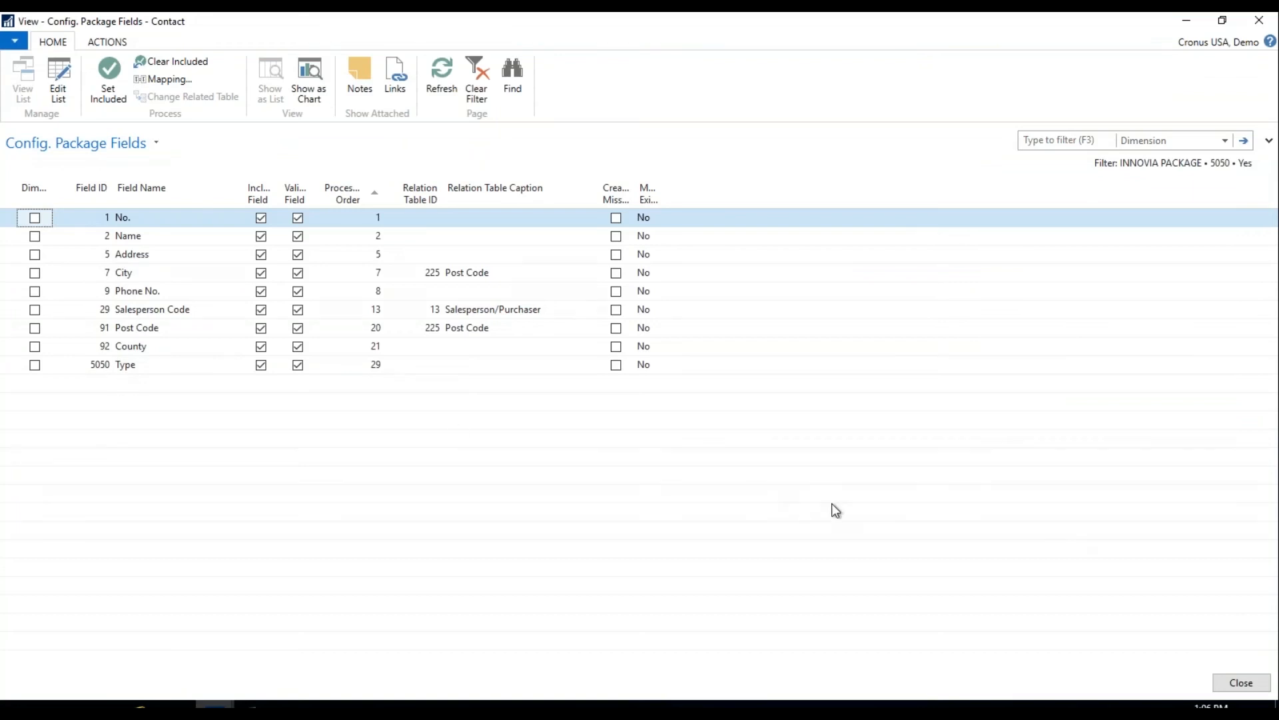
left_click(1226, 685)
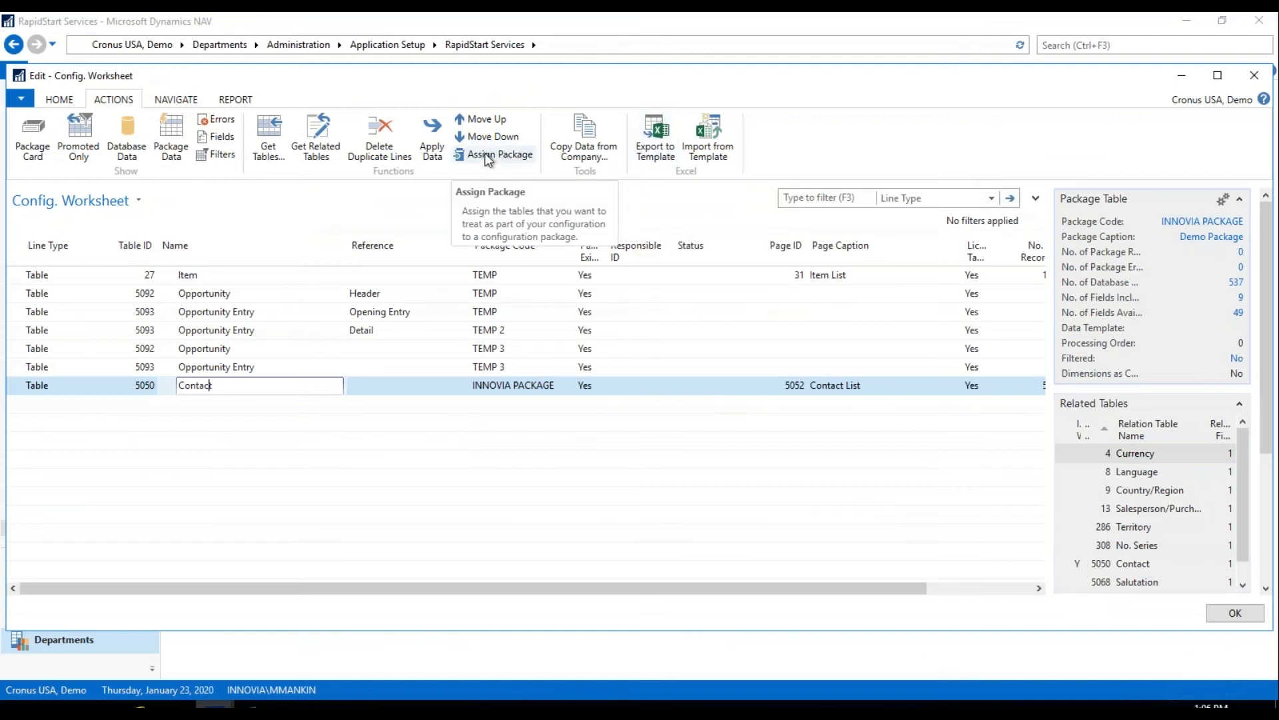
Step: Export the Contact table's data to an Excel template and open the exported workbook maximized
left_click(658, 145)
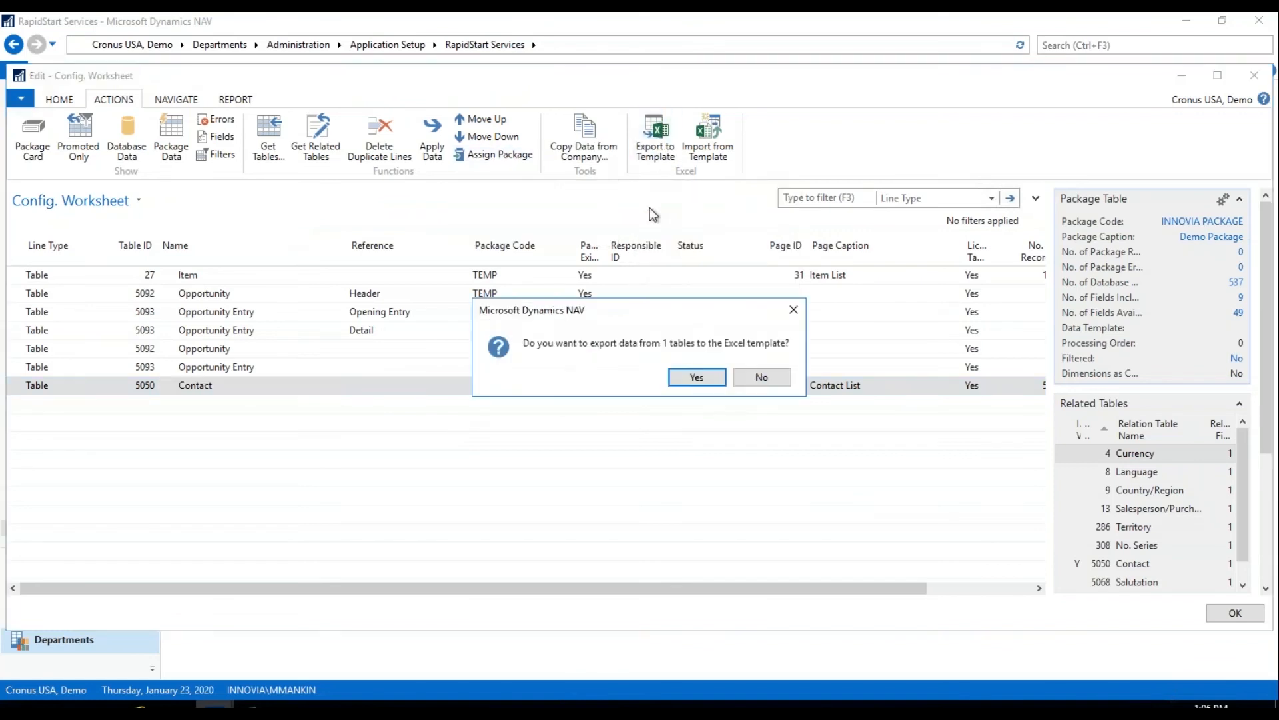
left_click(694, 375)
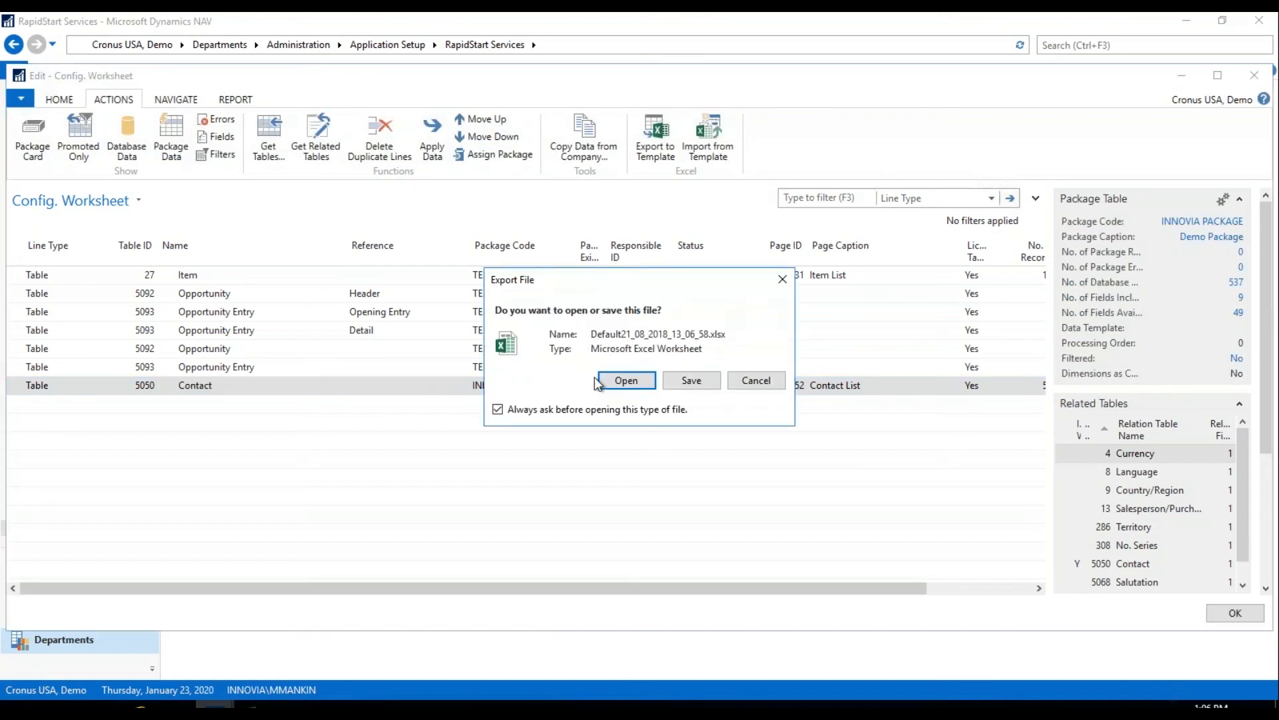
left_click(630, 381)
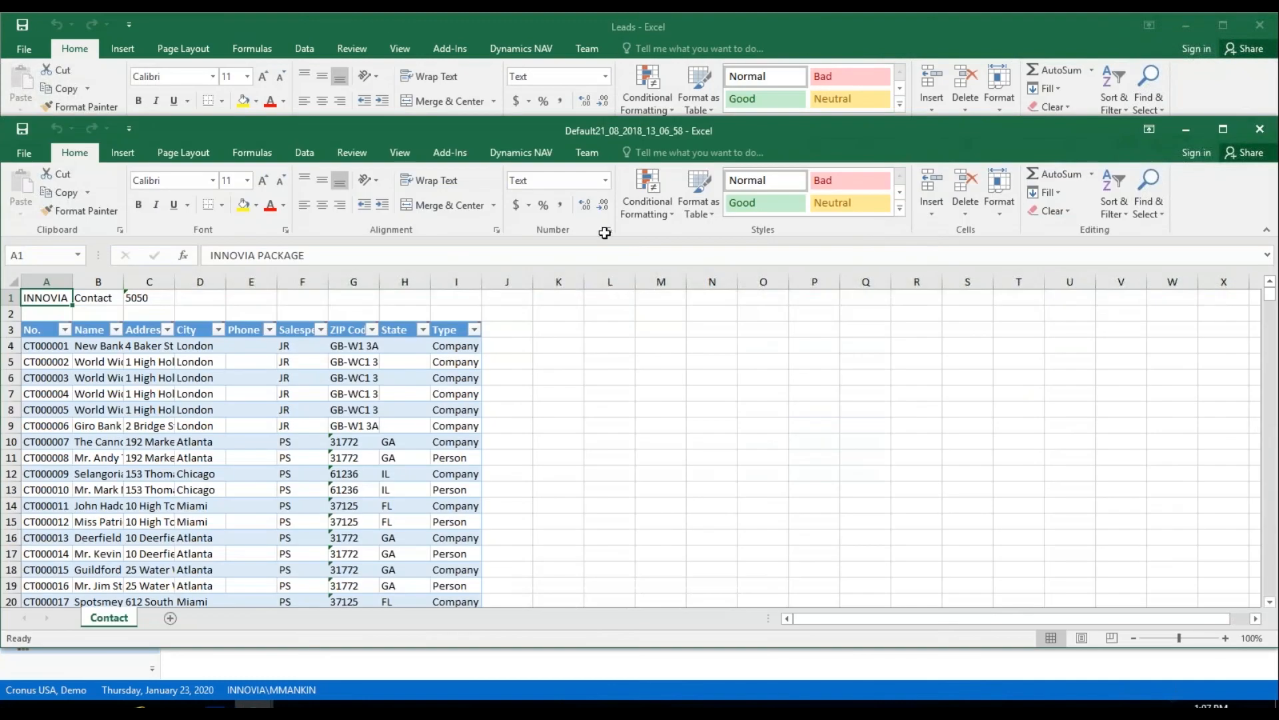
left_click(1225, 129)
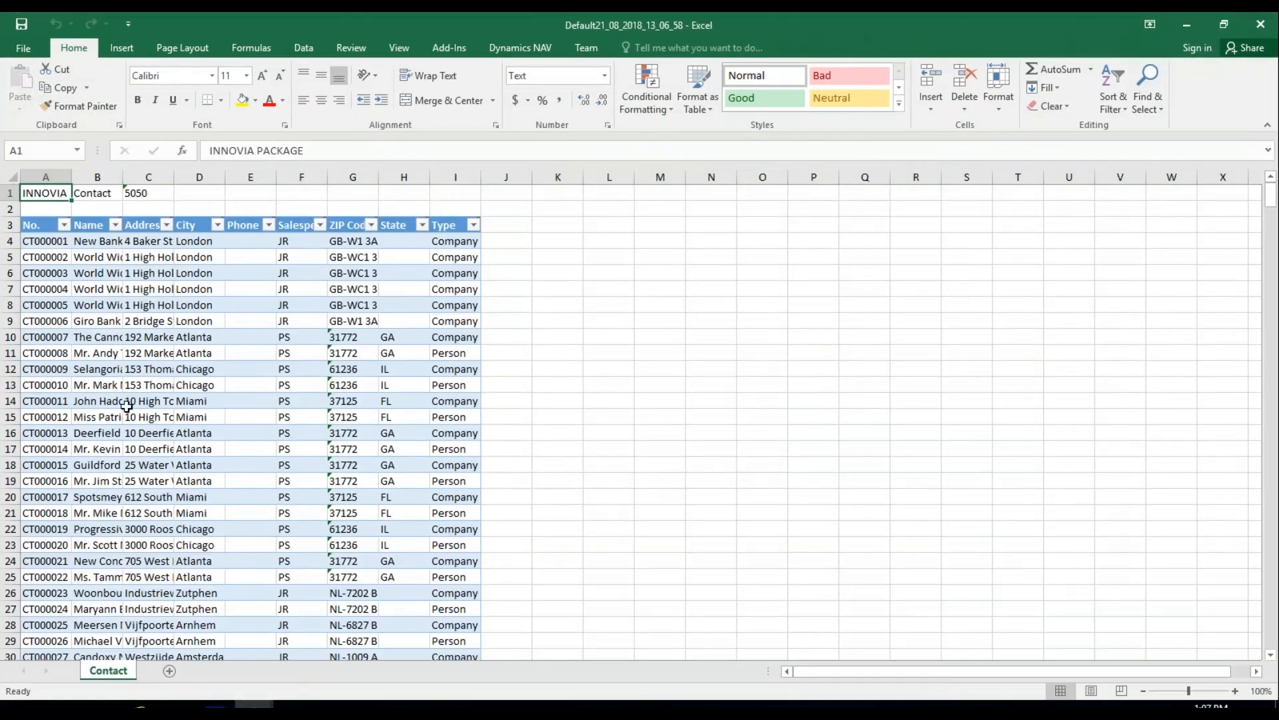
Step: Close the exported Contact template and the Leads workbook to return to the configuration worksheet
left_click(55, 243)
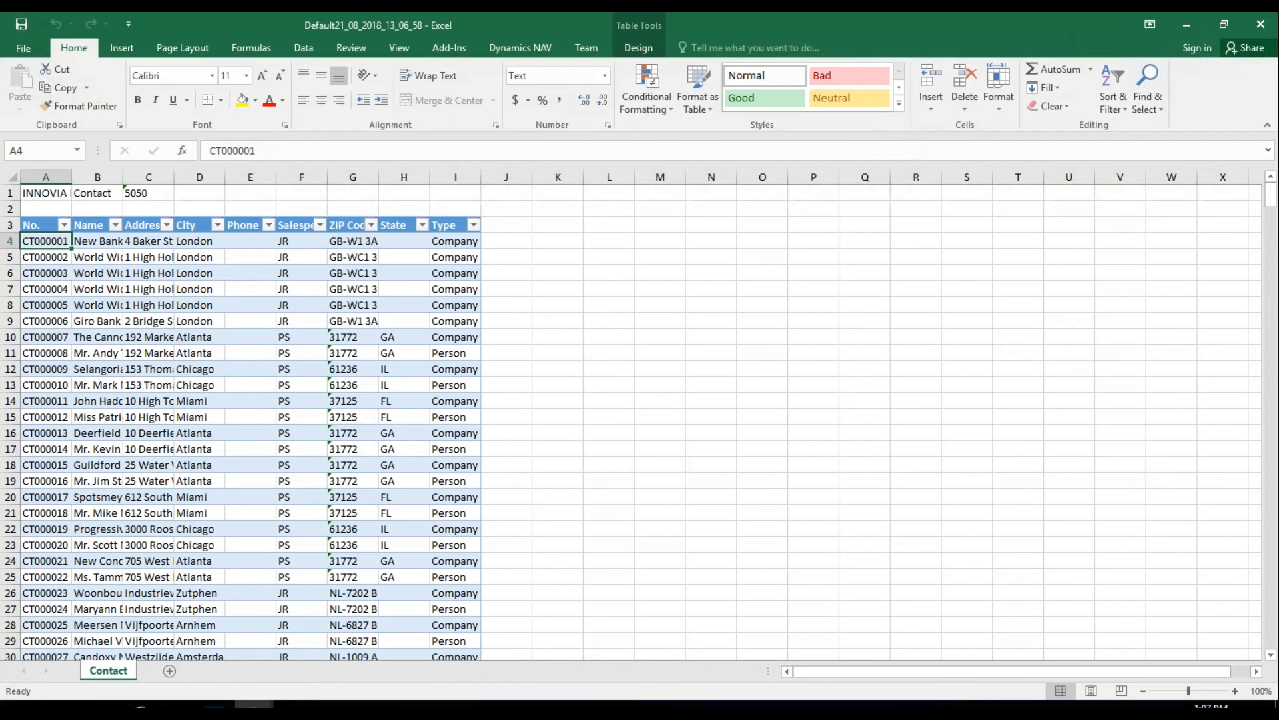
left_click(1265, 25)
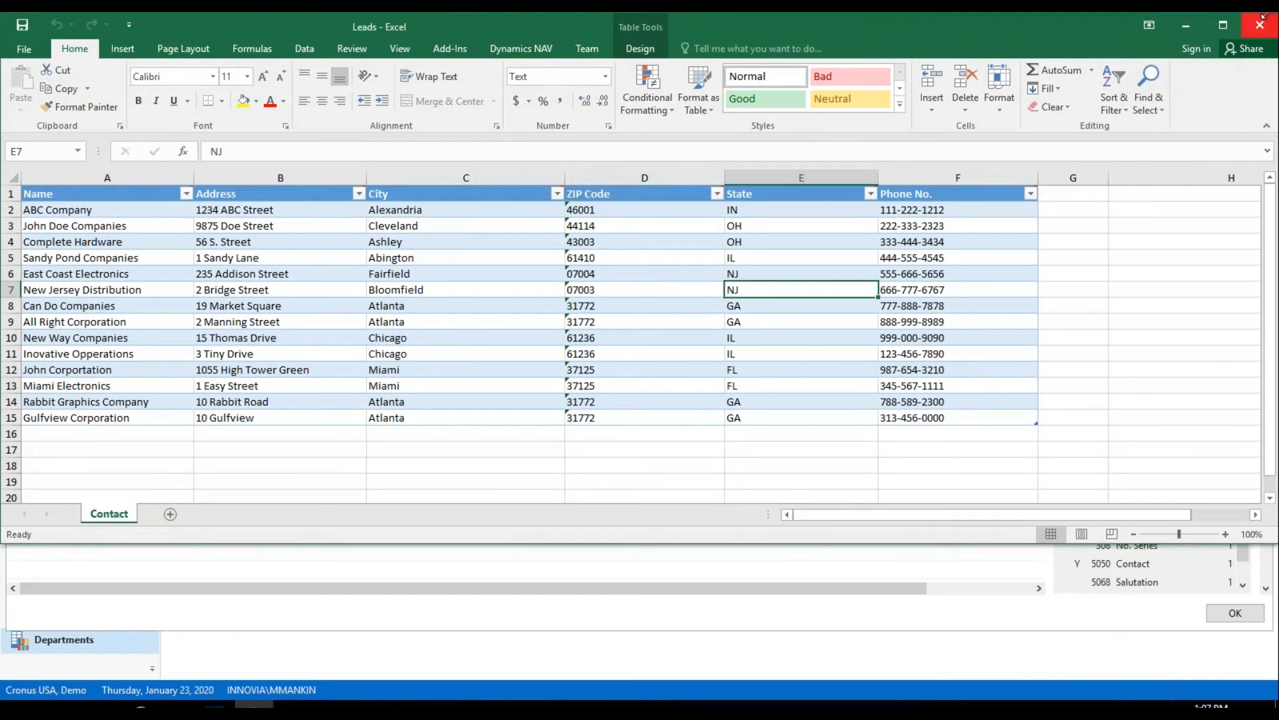
left_click(1261, 27)
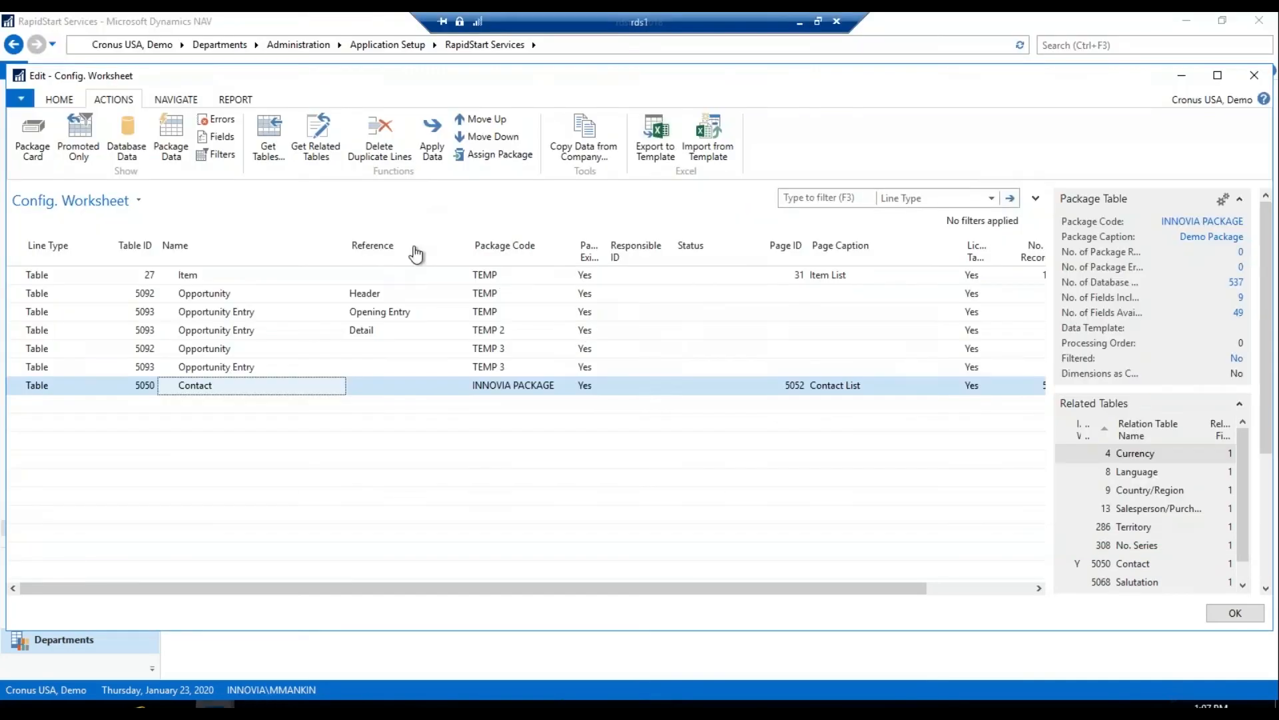
Step: Add a package filter on the Contact table's No. field that matches only blank values
left_click(212, 155)
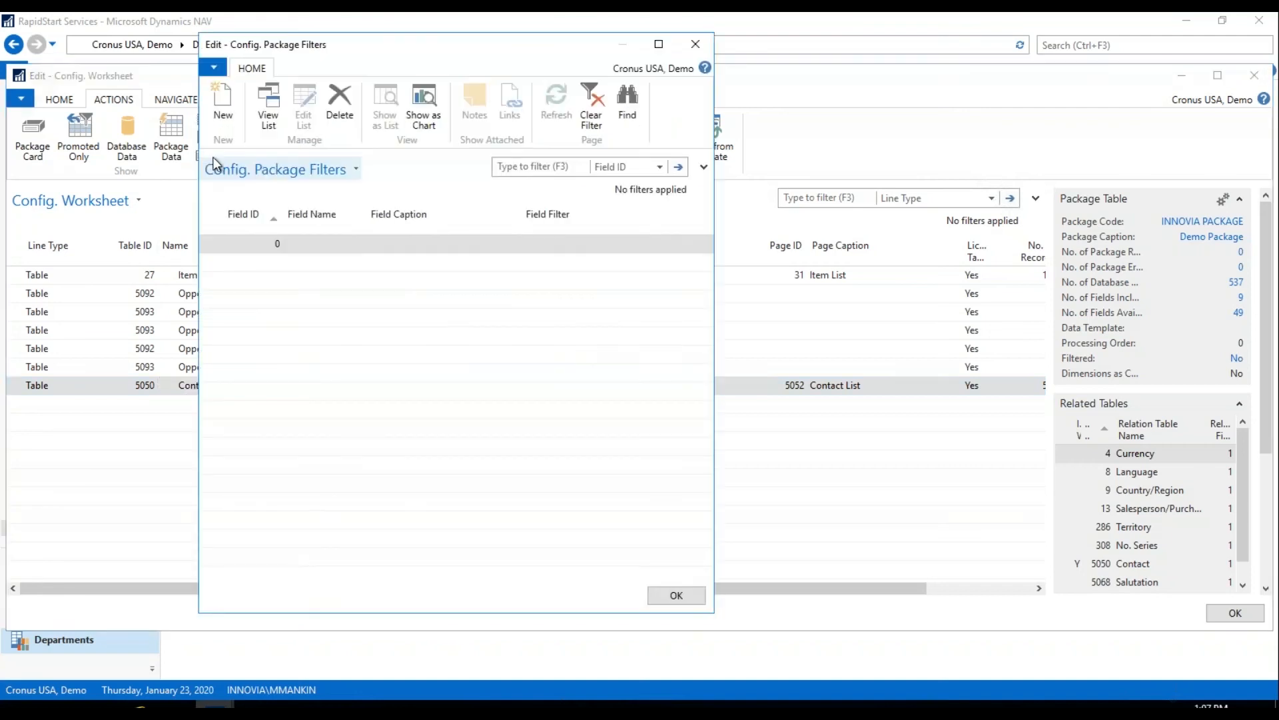
left_click(270, 243)
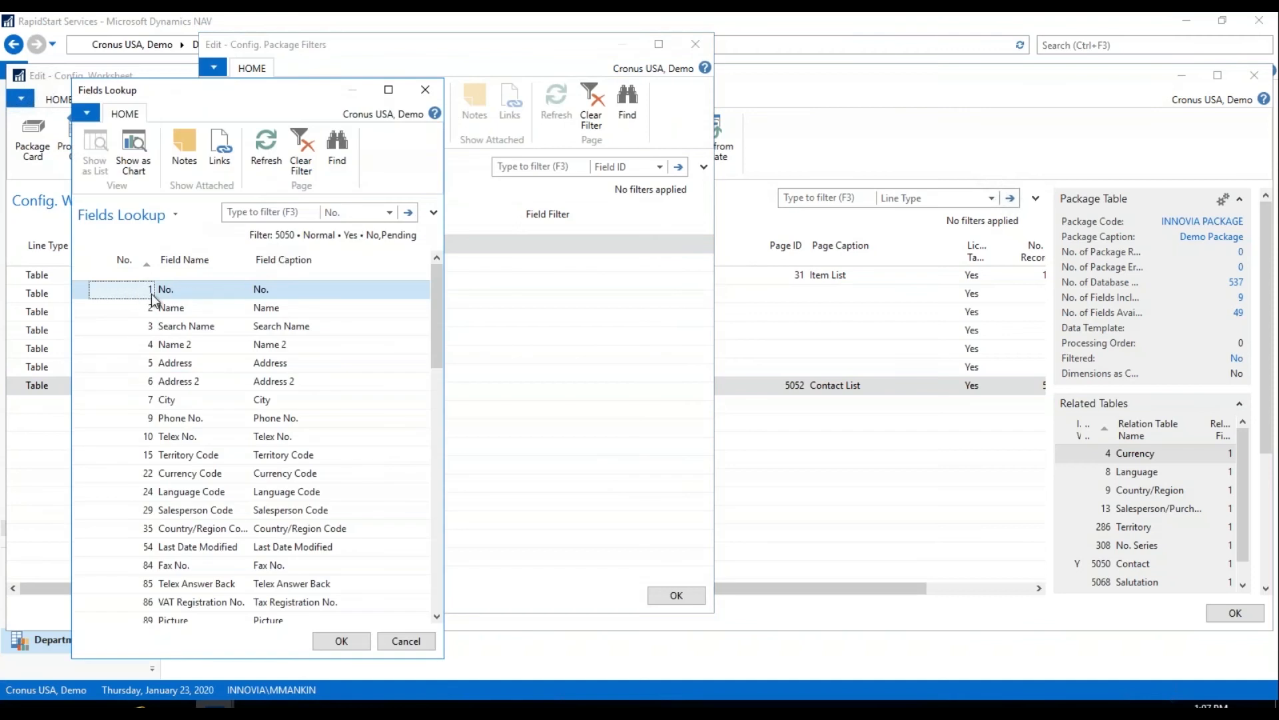
left_click(342, 640)
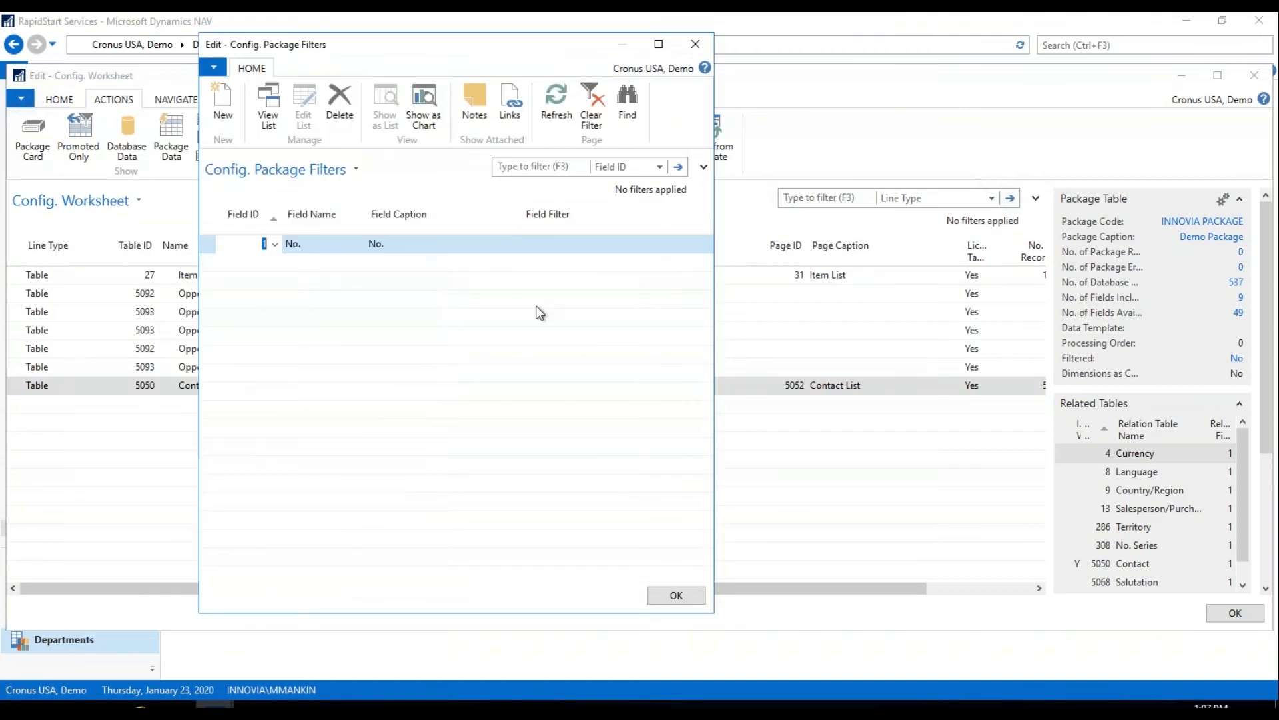
left_click(565, 252)
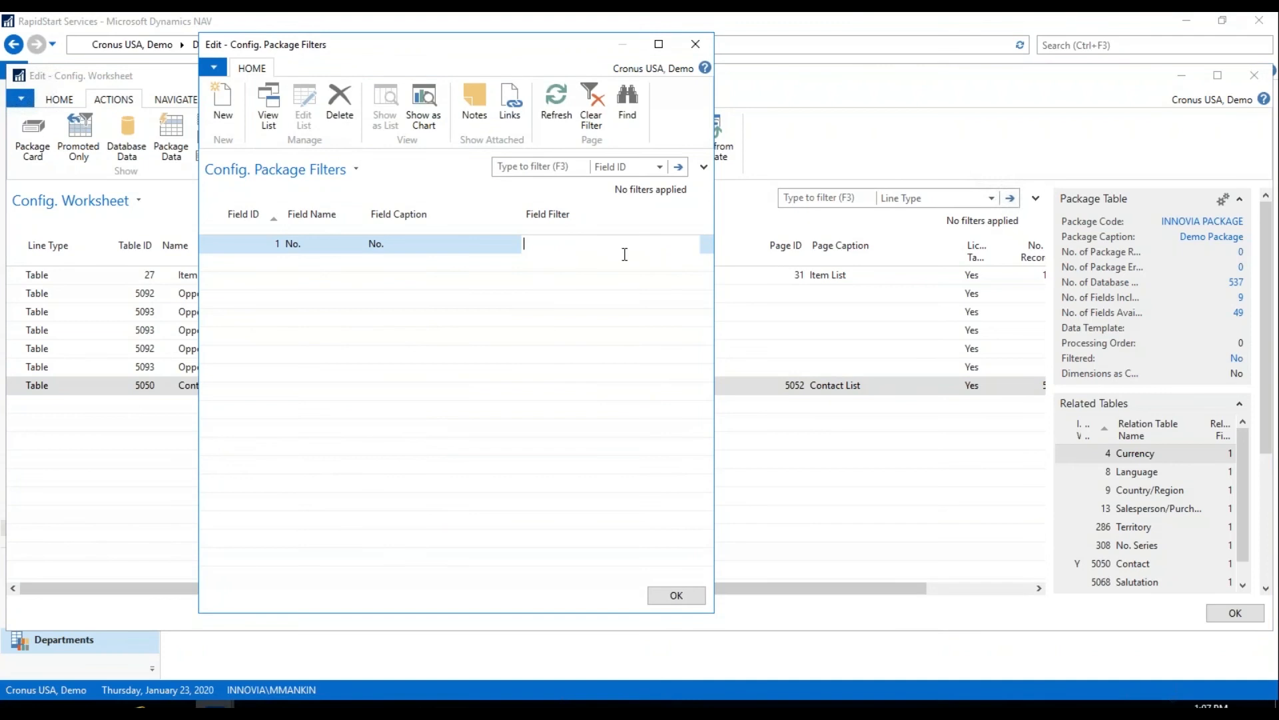
type("='")
left_click(672, 596)
Step: Export the filtered Contact table to an Excel template and open the exported workbook
left_click(638, 127)
left_click(710, 377)
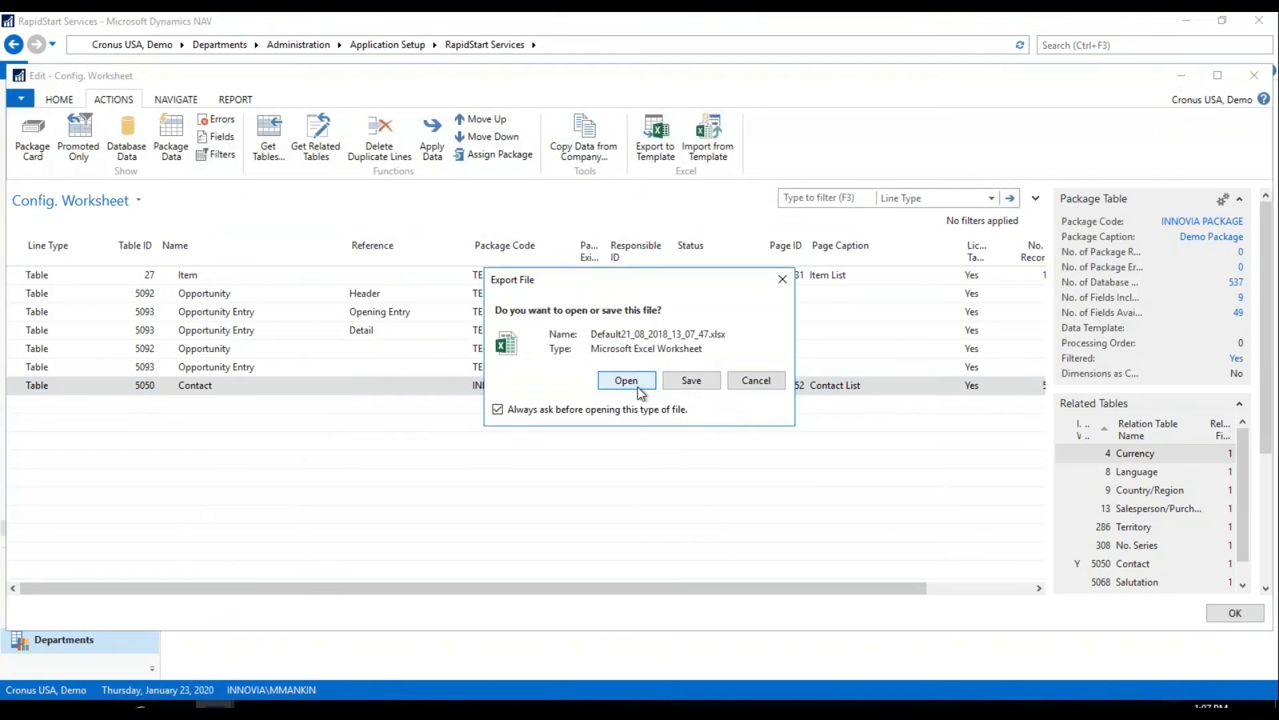
left_click(626, 381)
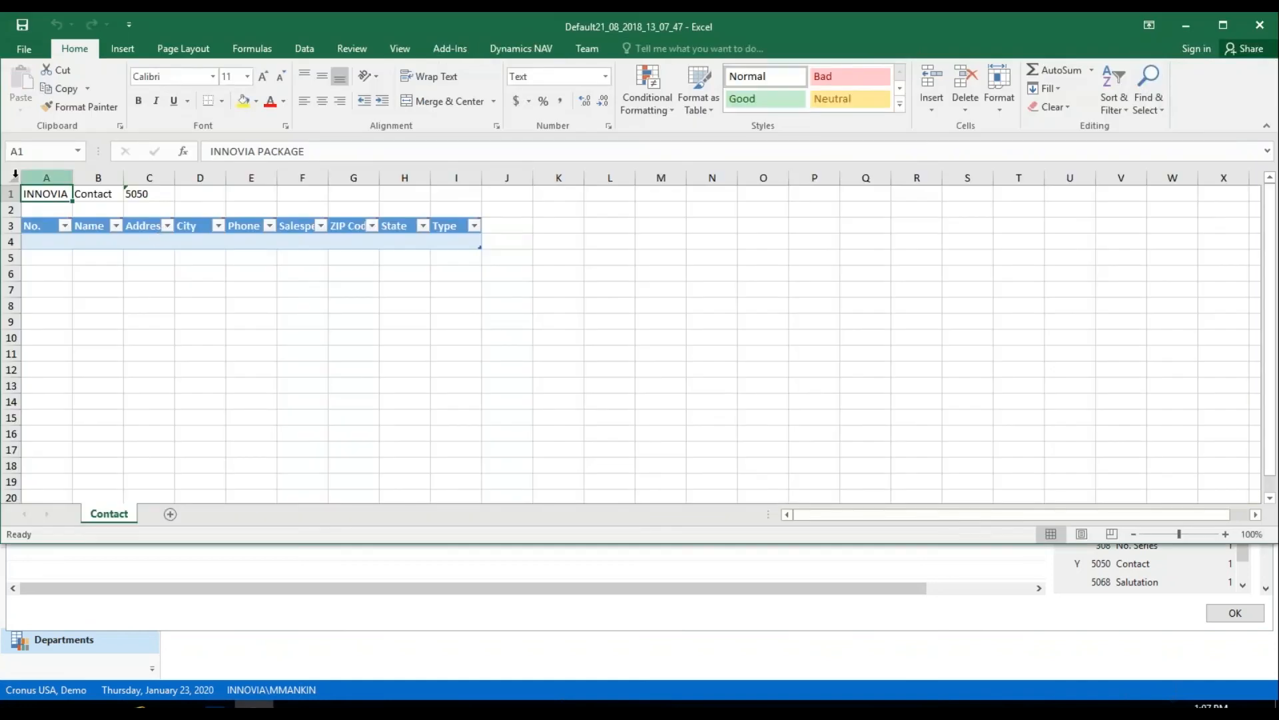
Step: Autofit all column widths in the exported Contact template so the headers fit
left_click(14, 177)
double_click(72, 177)
left_click(270, 275)
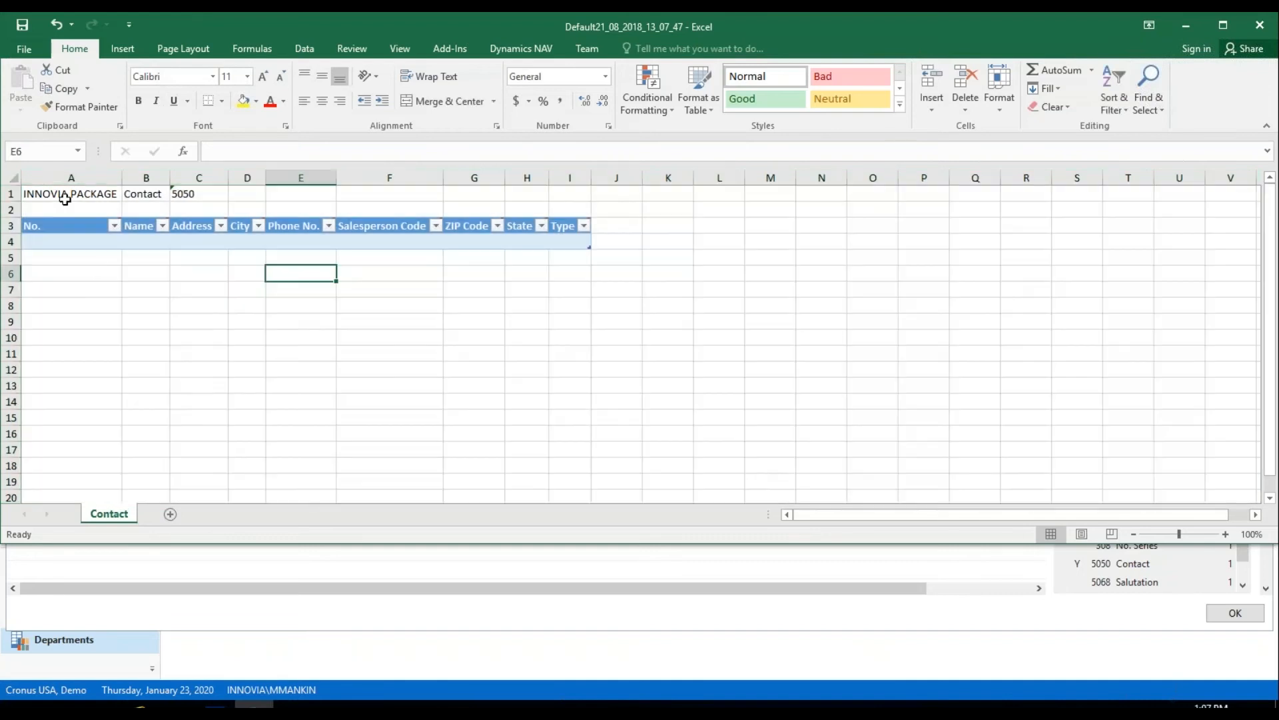
Step: Save the template as an Excel workbook named New Contacts in the RS Part 2 folder
left_click(26, 50)
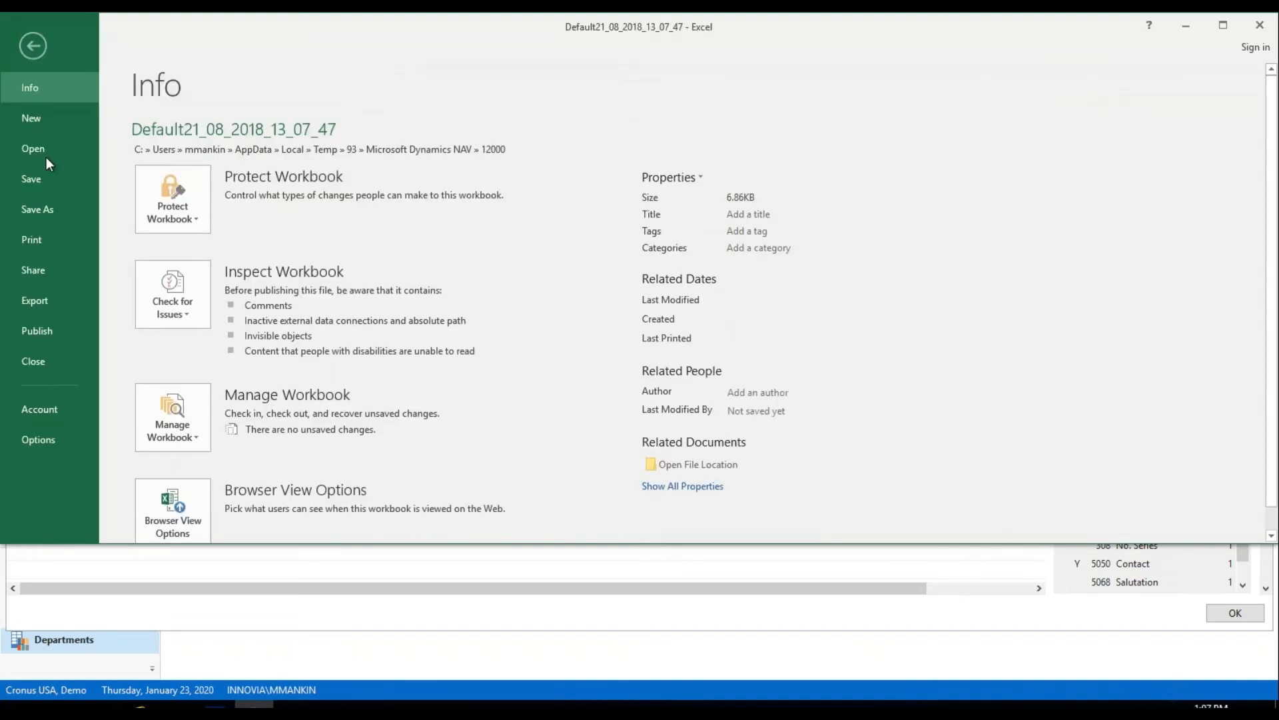
left_click(56, 217)
left_click(490, 172)
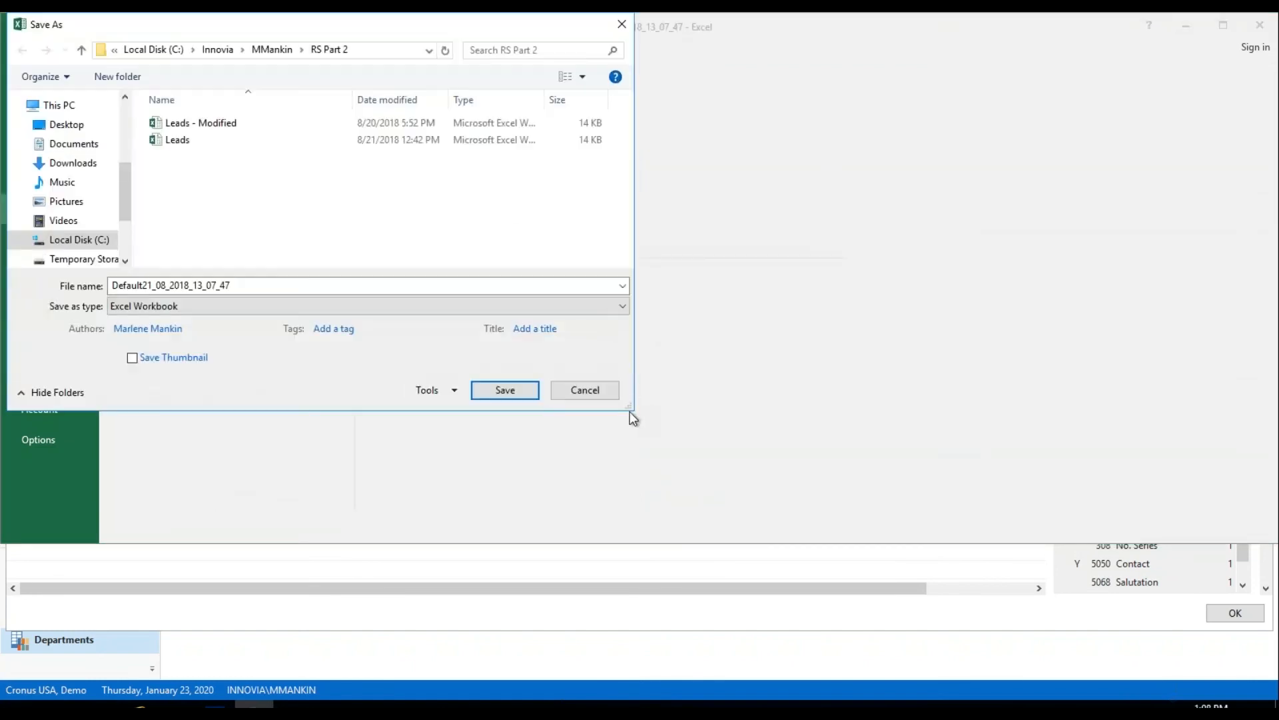
double_click(240, 285)
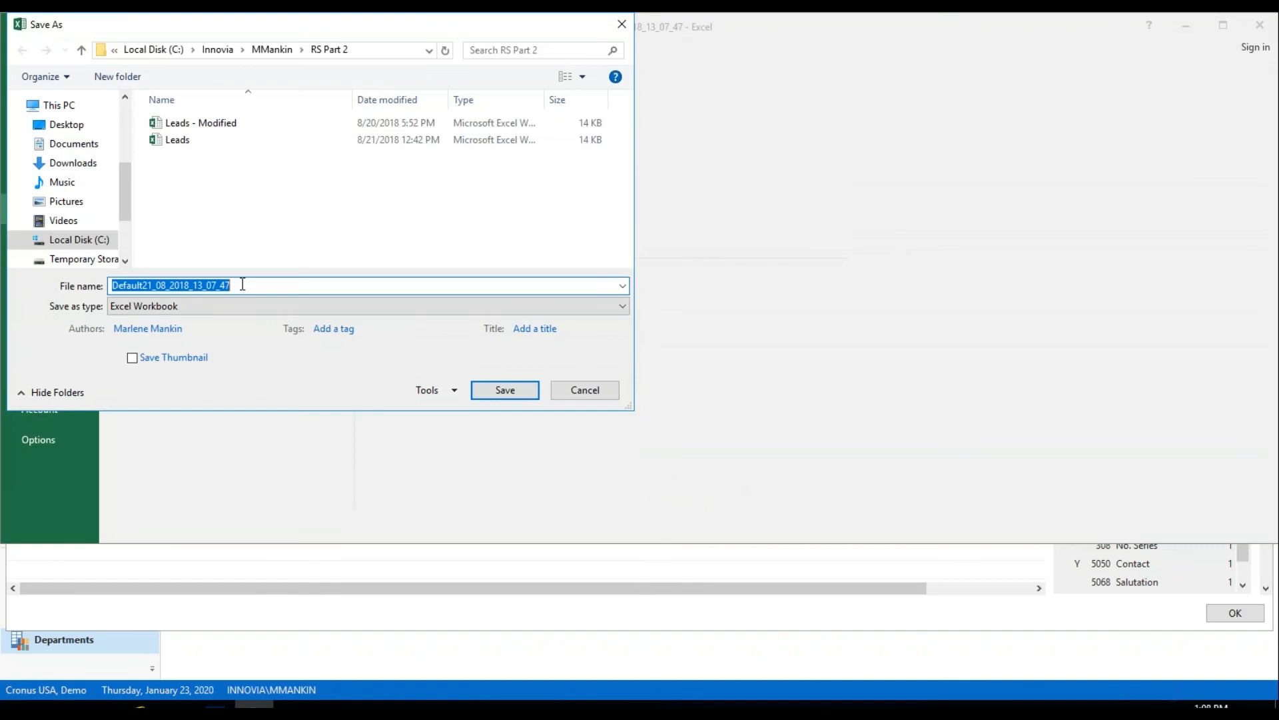
type("New Contacts")
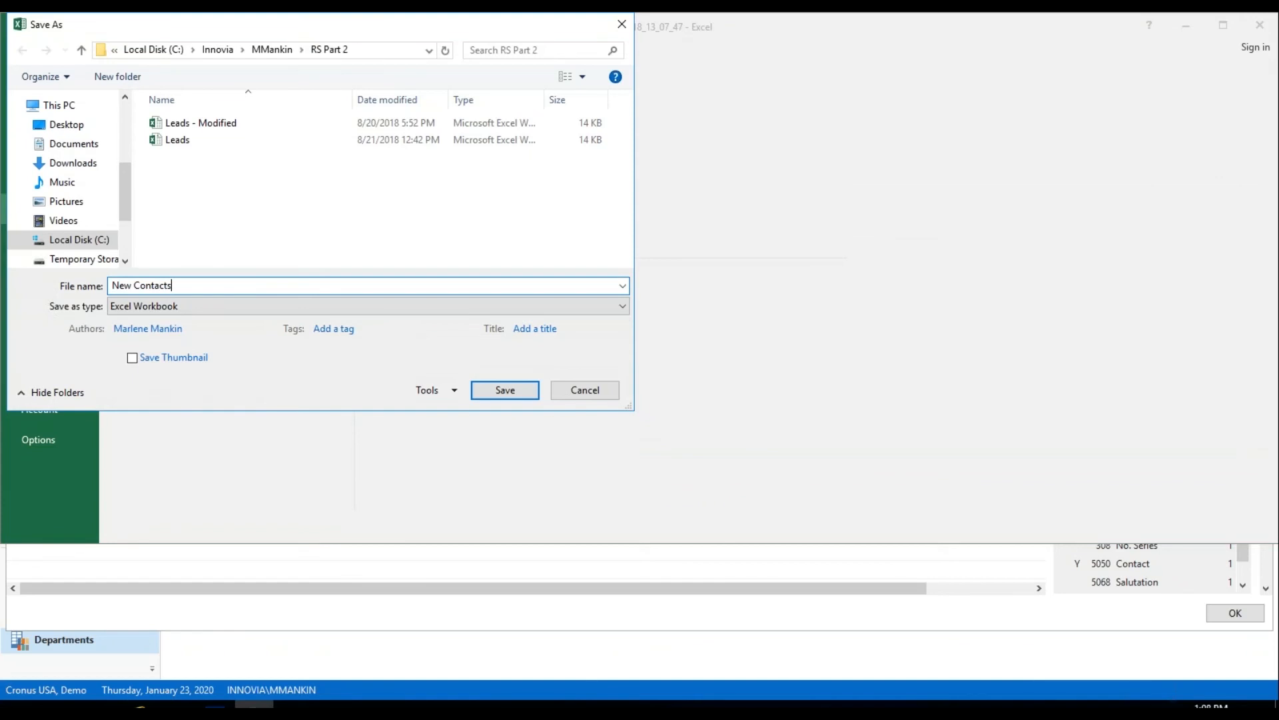
left_click(499, 391)
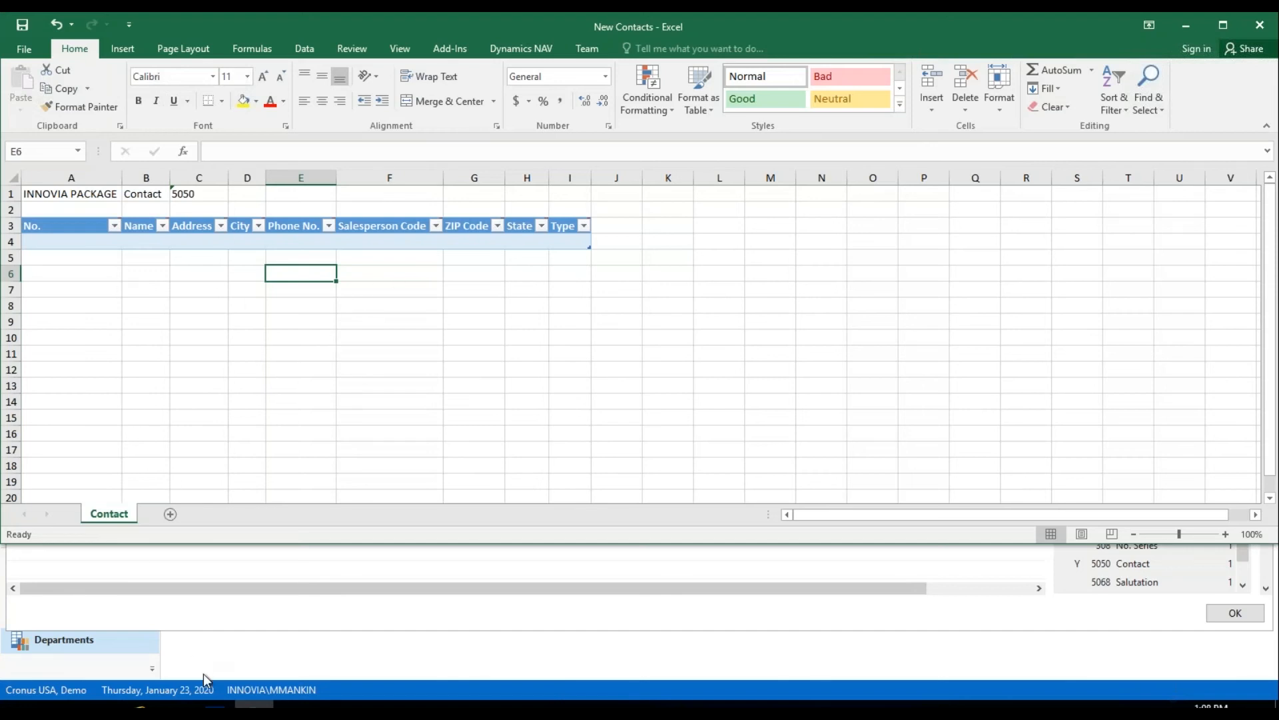
Step: Open the Leads workbook from the RS Part 2 folder and arrange the two workbook windows horizontally
left_click(175, 705)
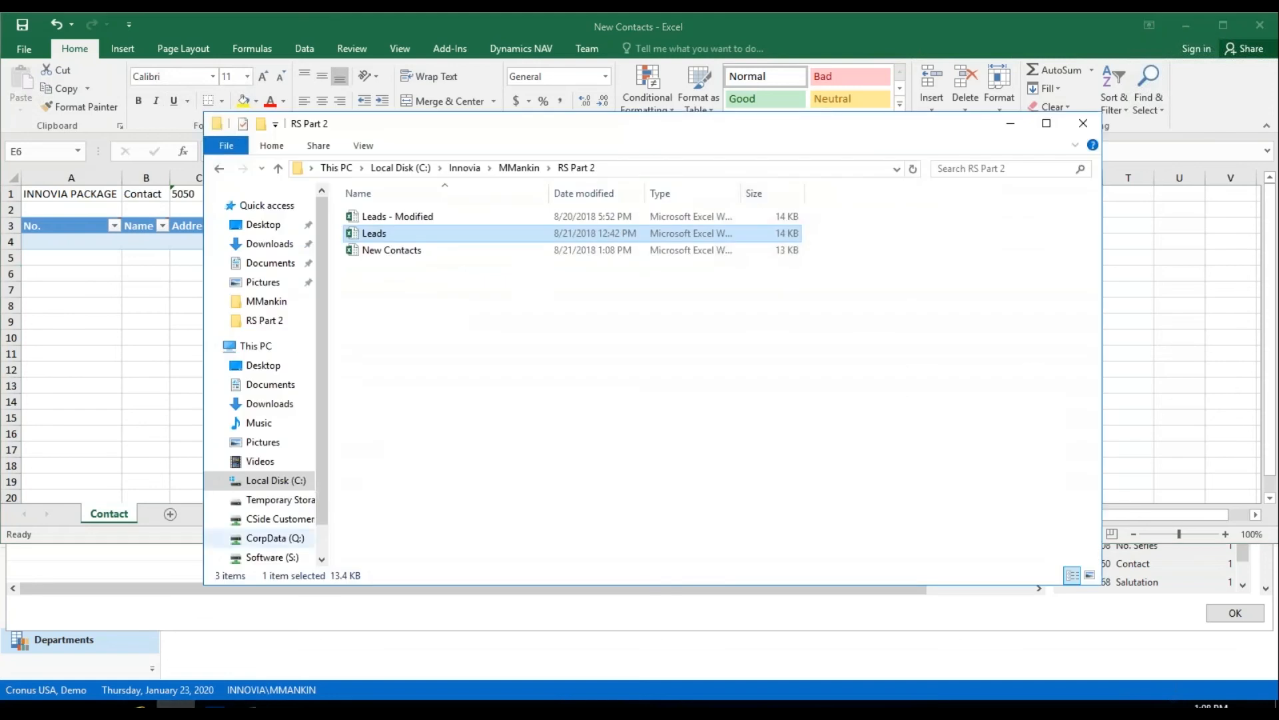
double_click(373, 233)
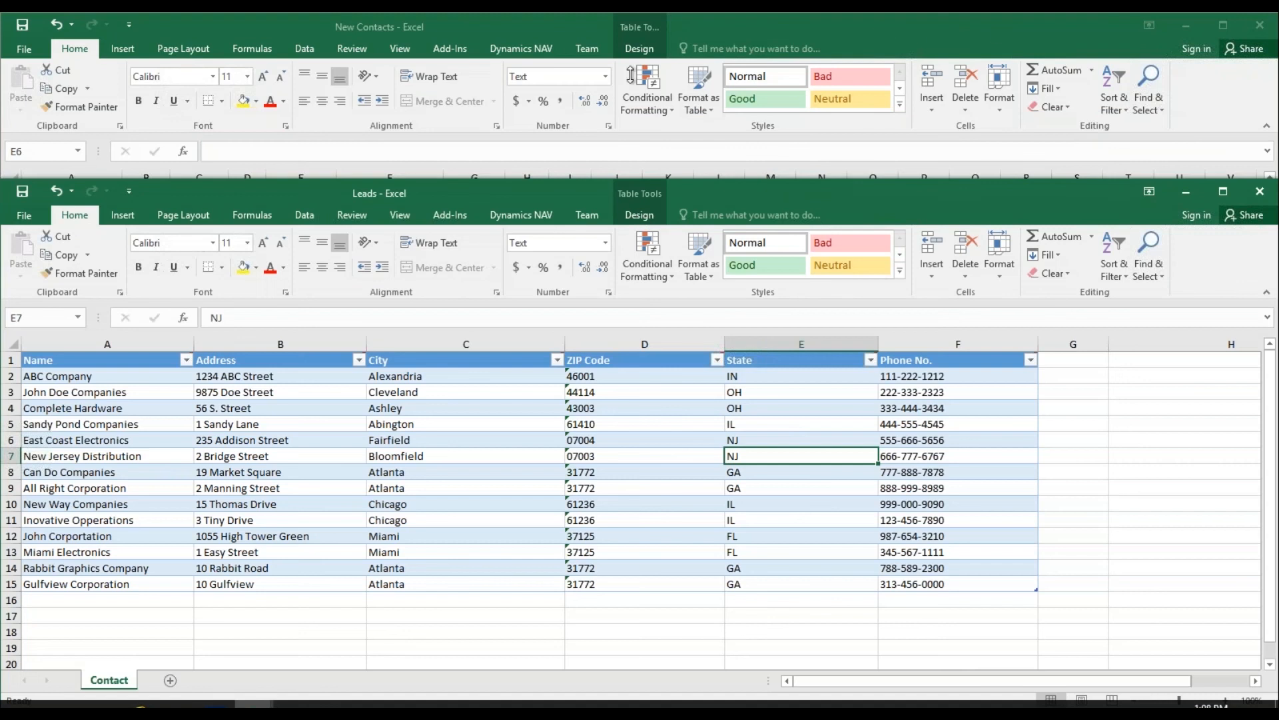
left_click(410, 218)
left_click(531, 270)
left_click(493, 272)
left_click(360, 557)
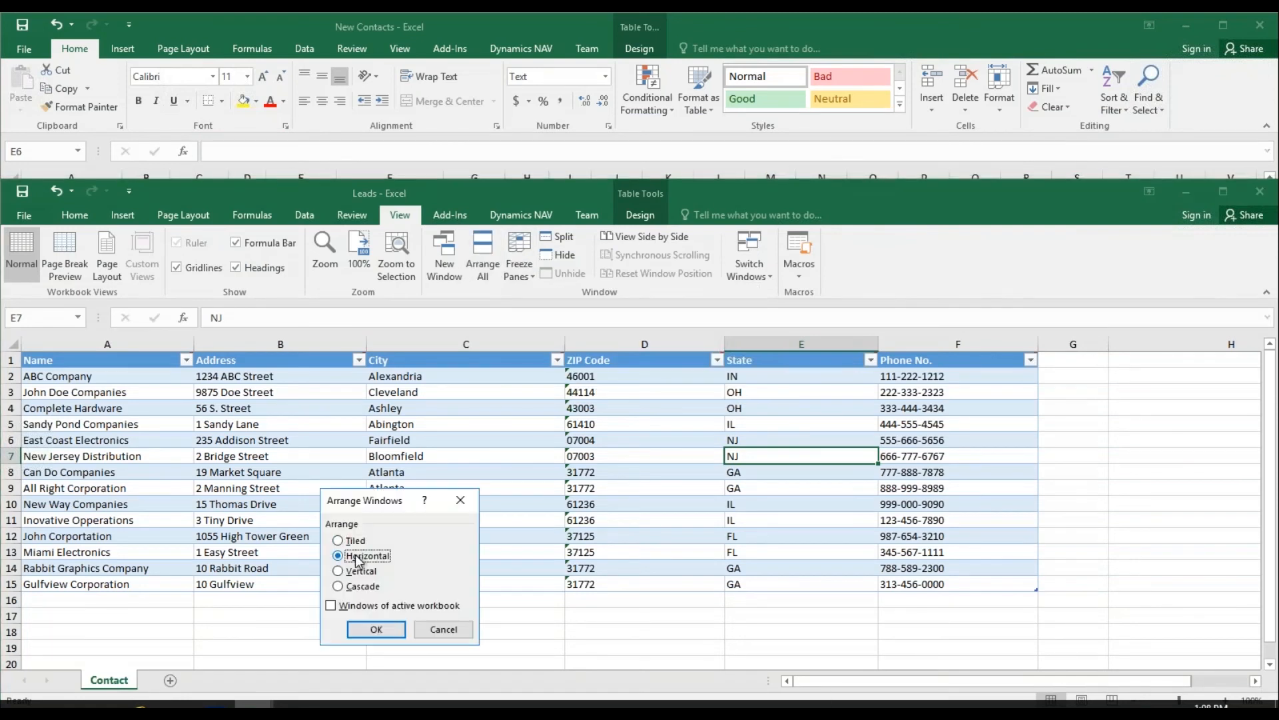
left_click(376, 630)
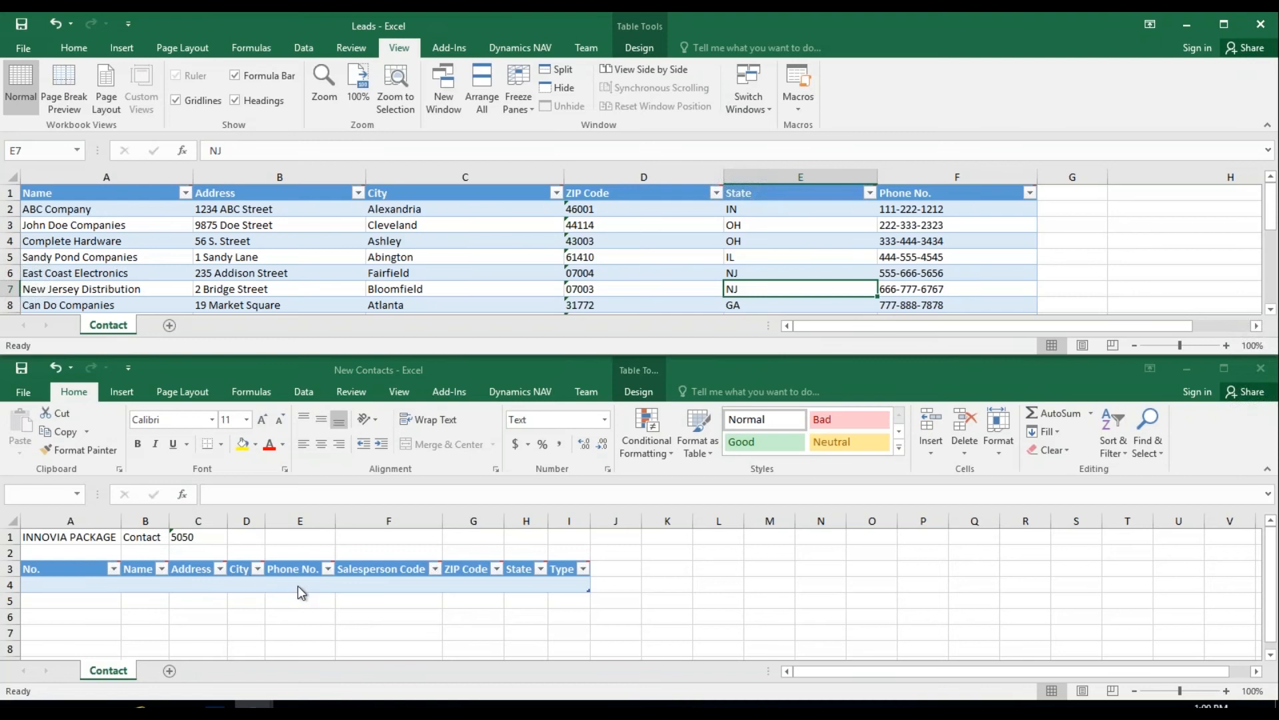
Step: Insert a blank table column before ZIP Code in the Leads workbook
left_click(957, 206)
mouse_move(945, 193)
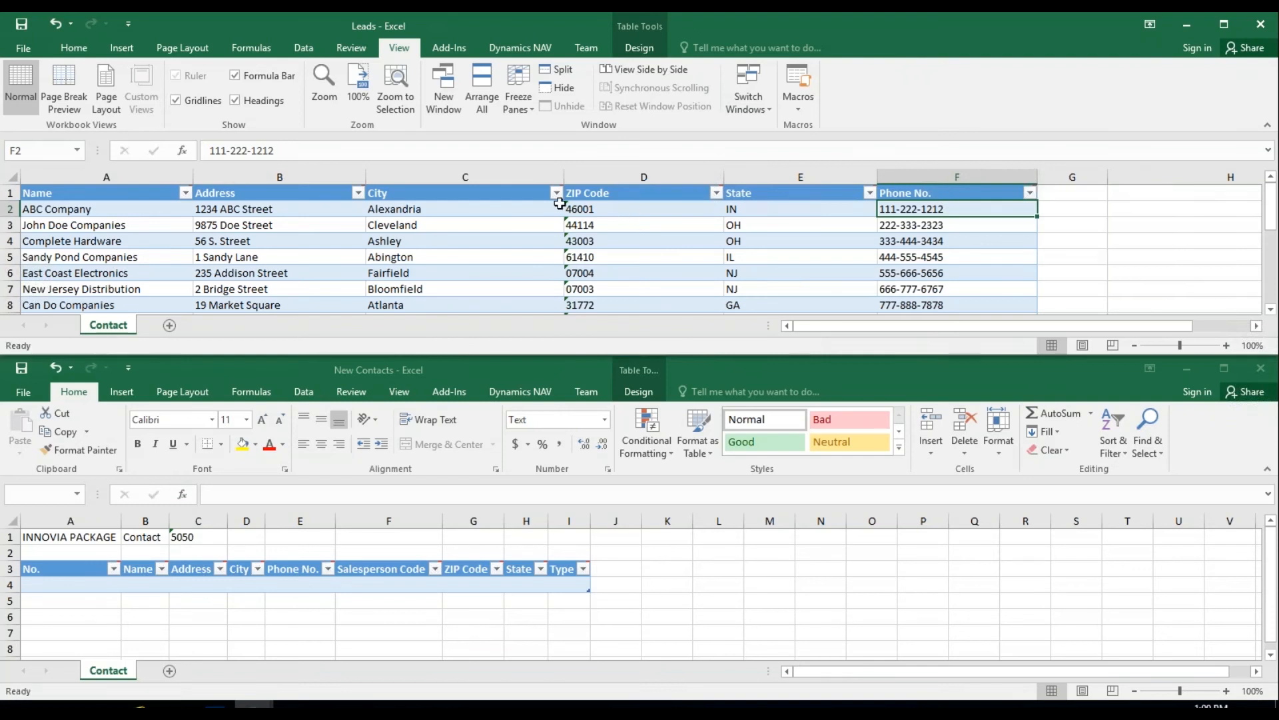
left_click(593, 198)
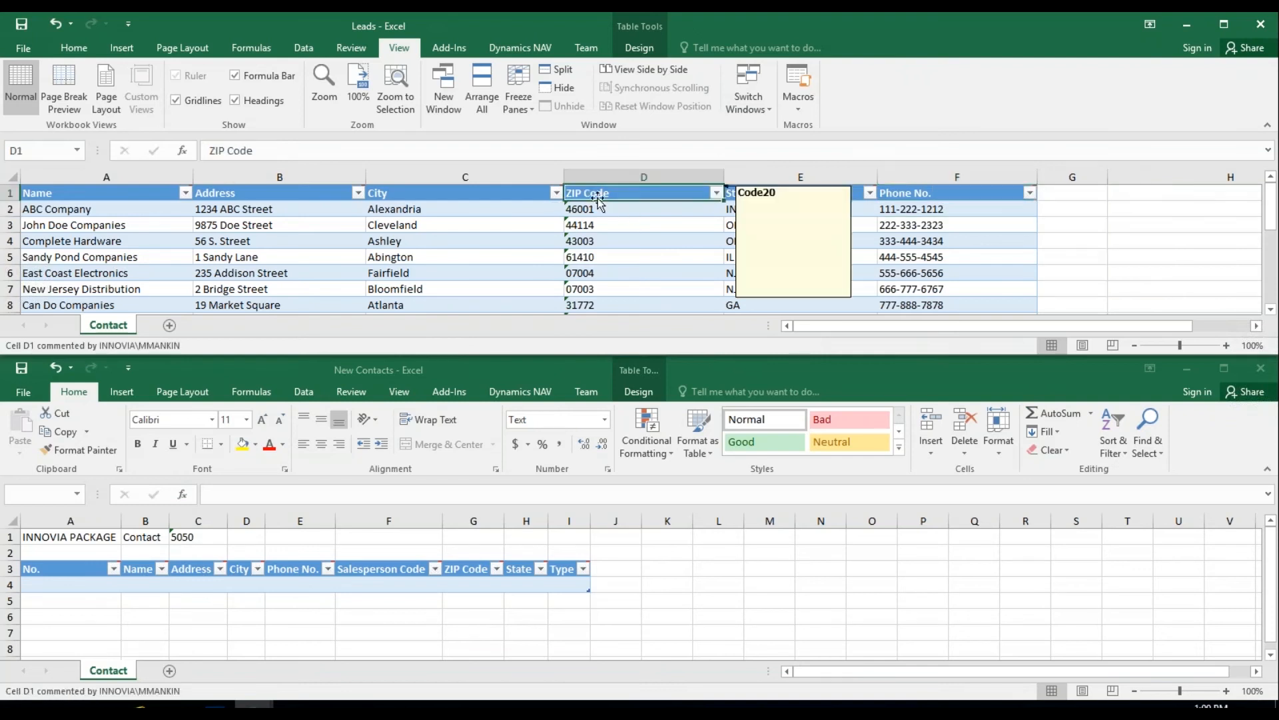
right_click(599, 198)
mouse_move(706, 350)
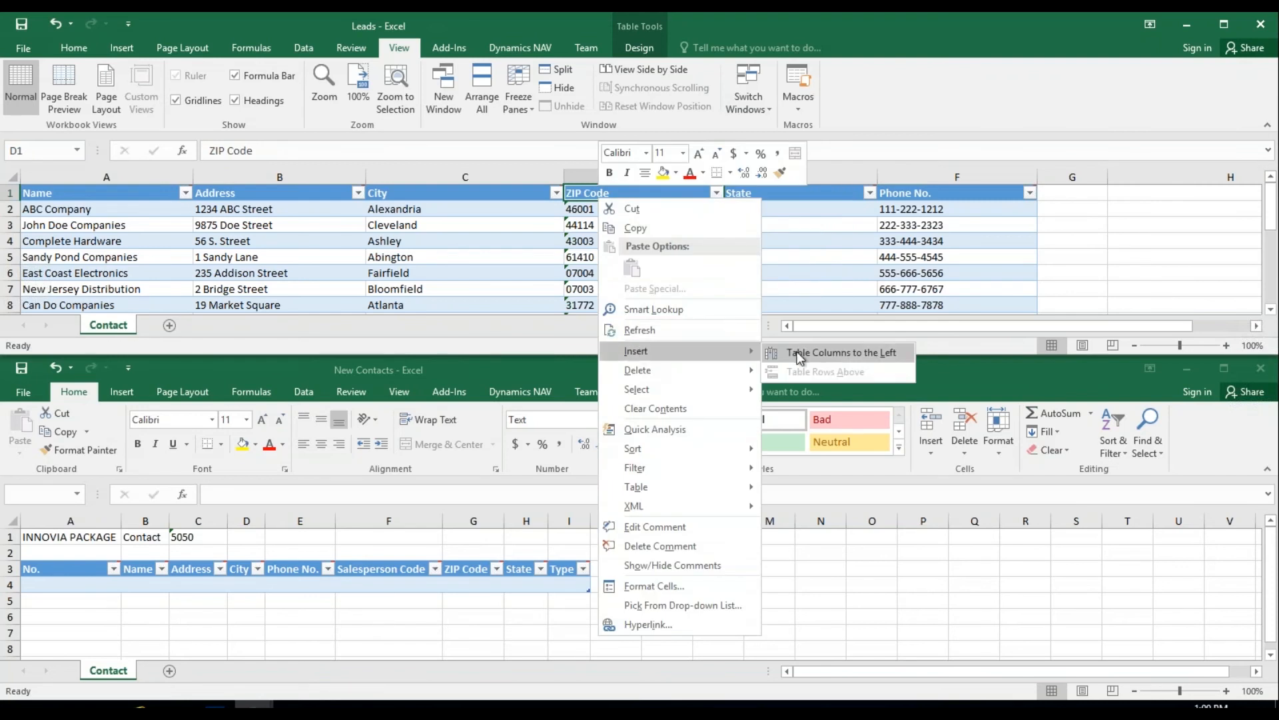
left_click(800, 358)
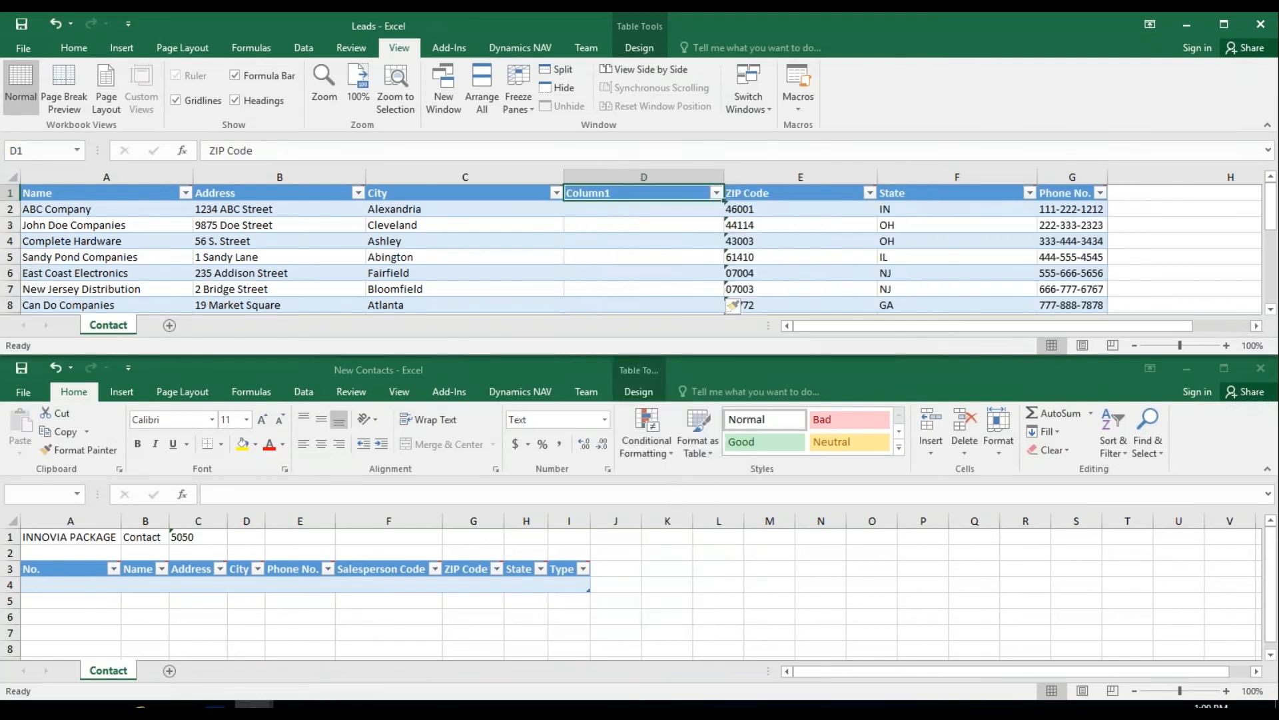
Step: Copy the whole Phone No. column, header included, into the blank column between City and ZIP Code
left_click(1074, 194)
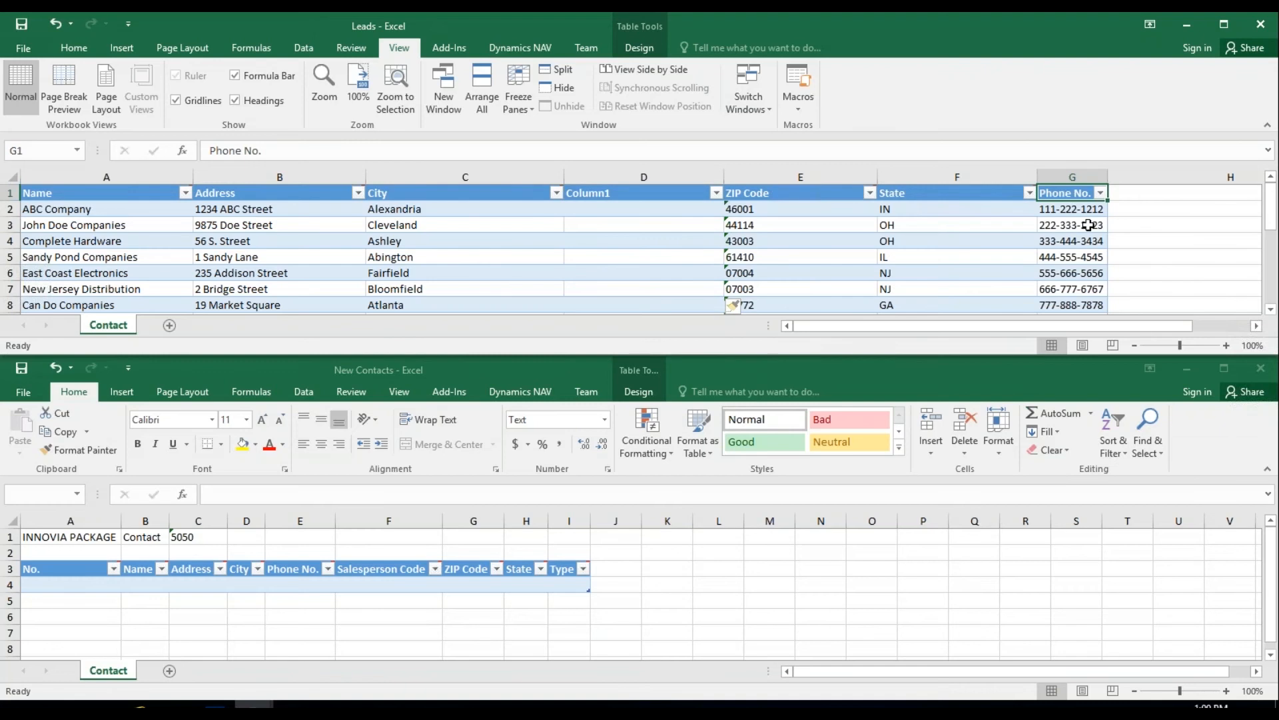
key("ctrl+shift+Down")
key("ctrl+c")
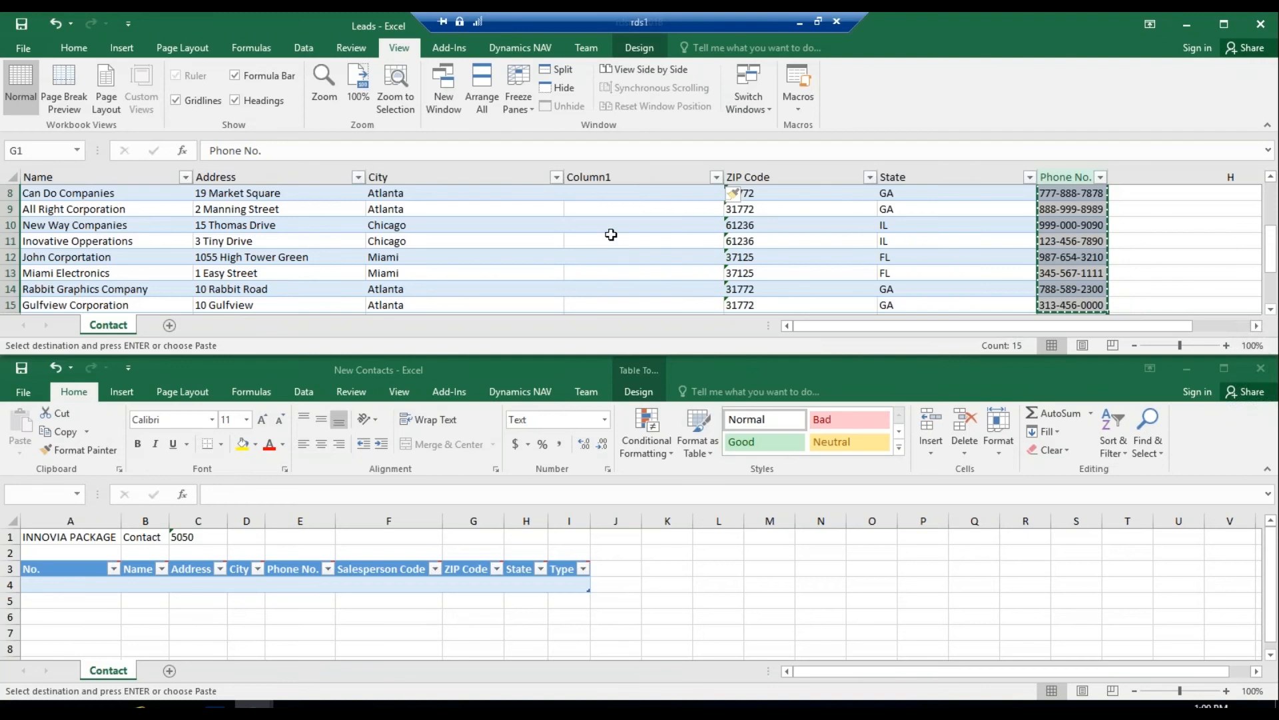
key("Left")
key("Left")
key("Left")
key("Left")
key("Right")
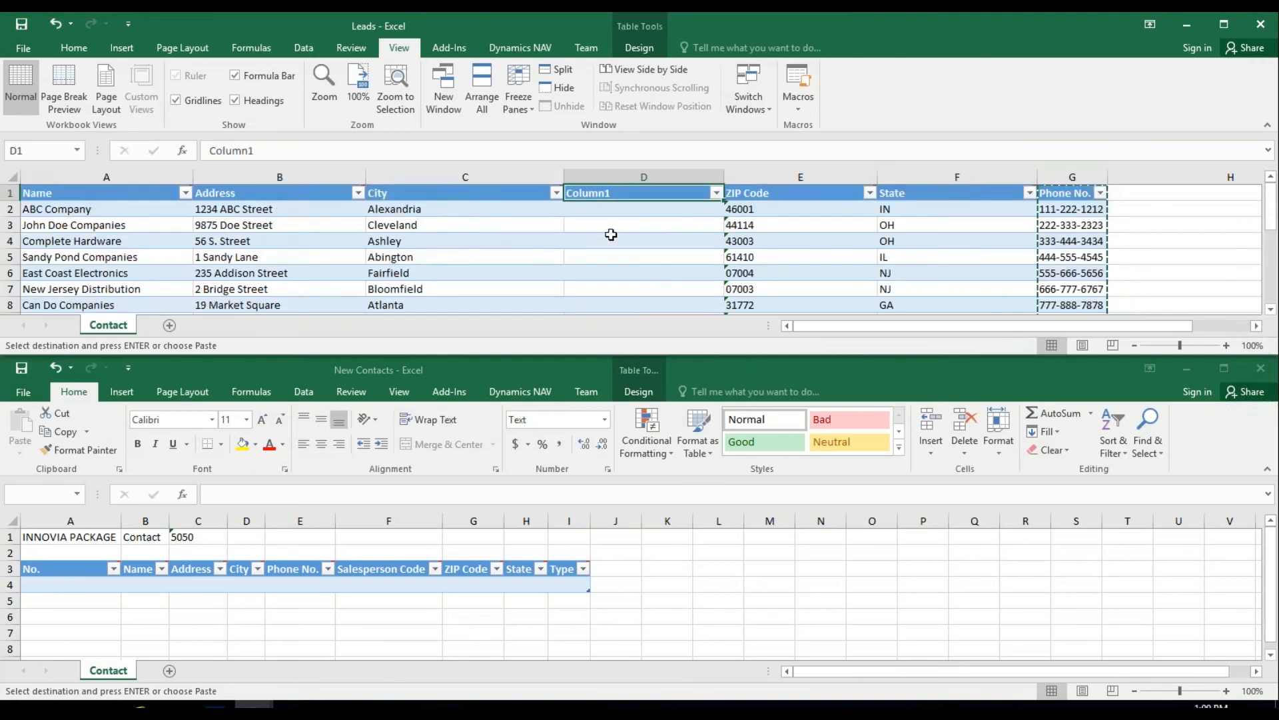
key("ctrl+v")
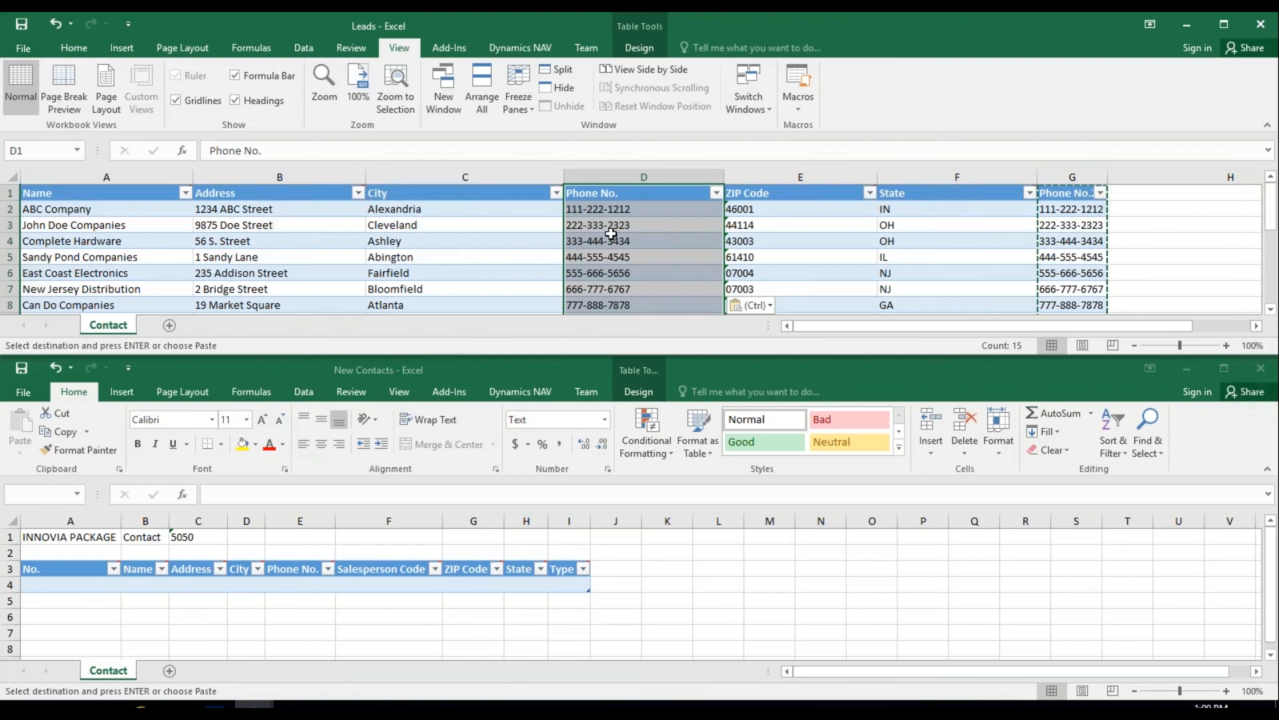
Step: Delete the original Phone No. column at the end of the Leads table
left_click(1065, 199)
right_click(1068, 199)
mouse_move(1074, 368)
left_click(1049, 372)
left_click(880, 270)
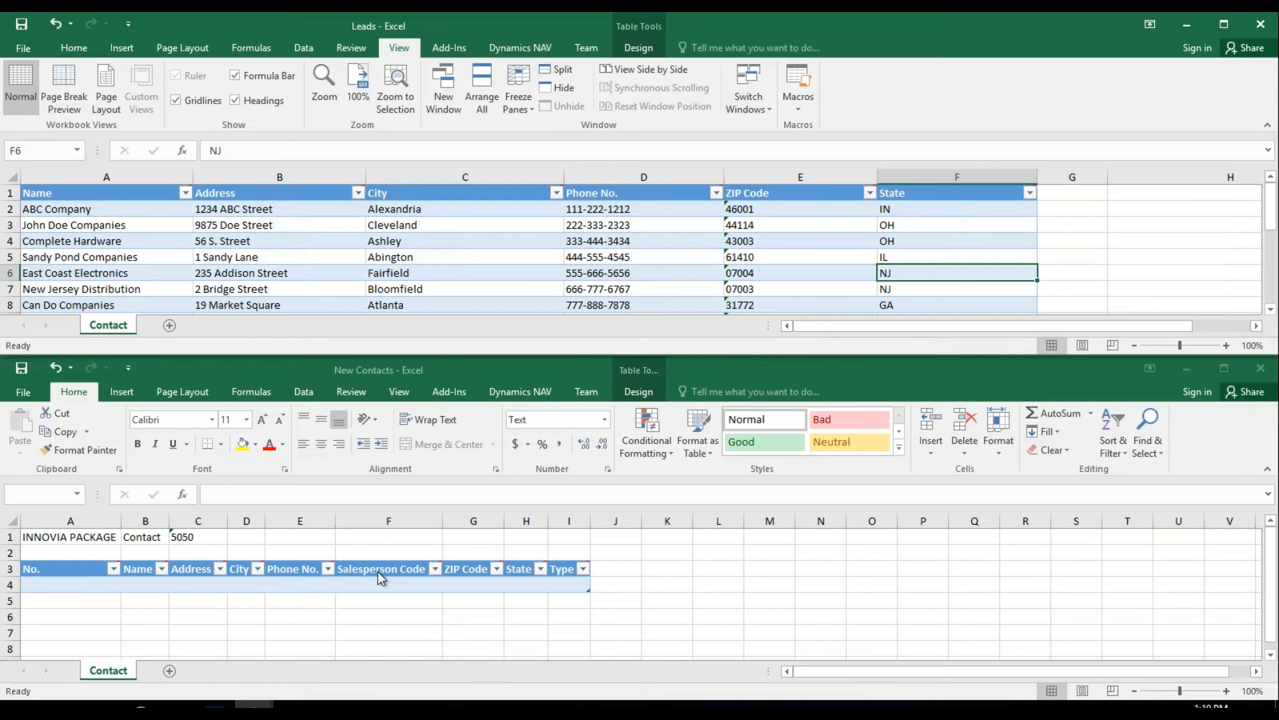
Step: Insert a table column before ZIP Code in the Leads table and title it Salesperson
mouse_move(781, 191)
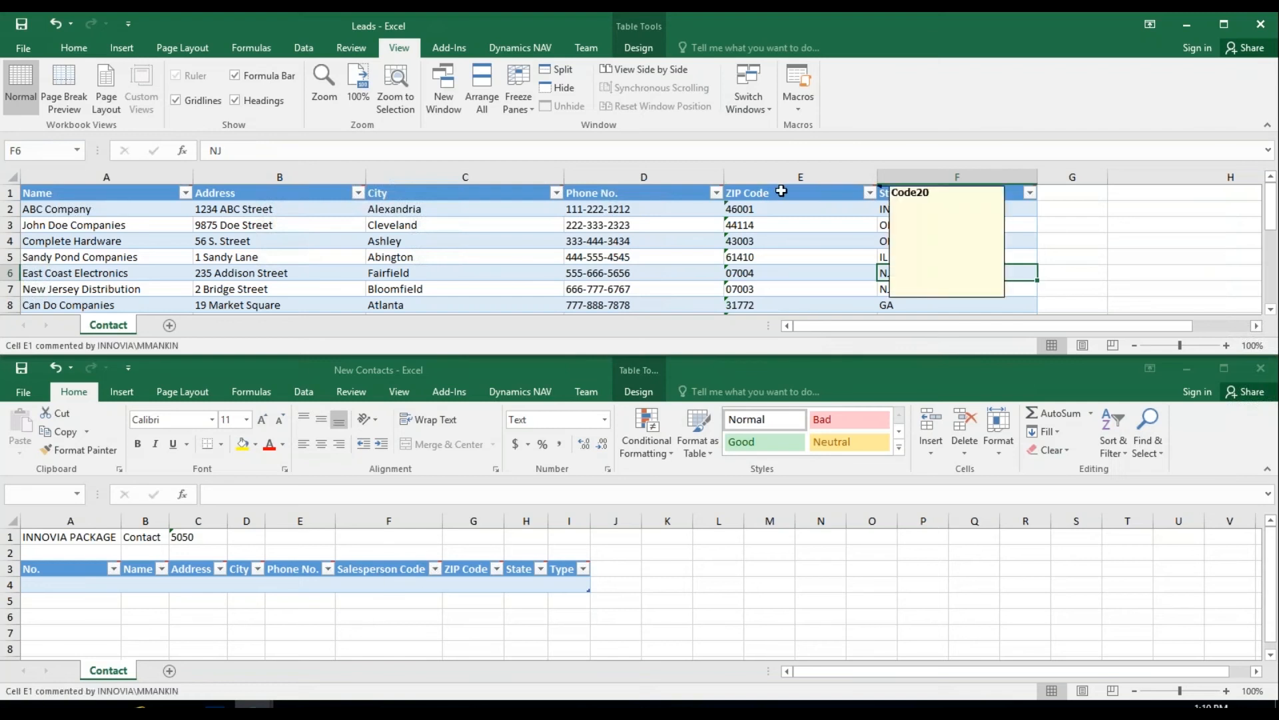
left_click(780, 191)
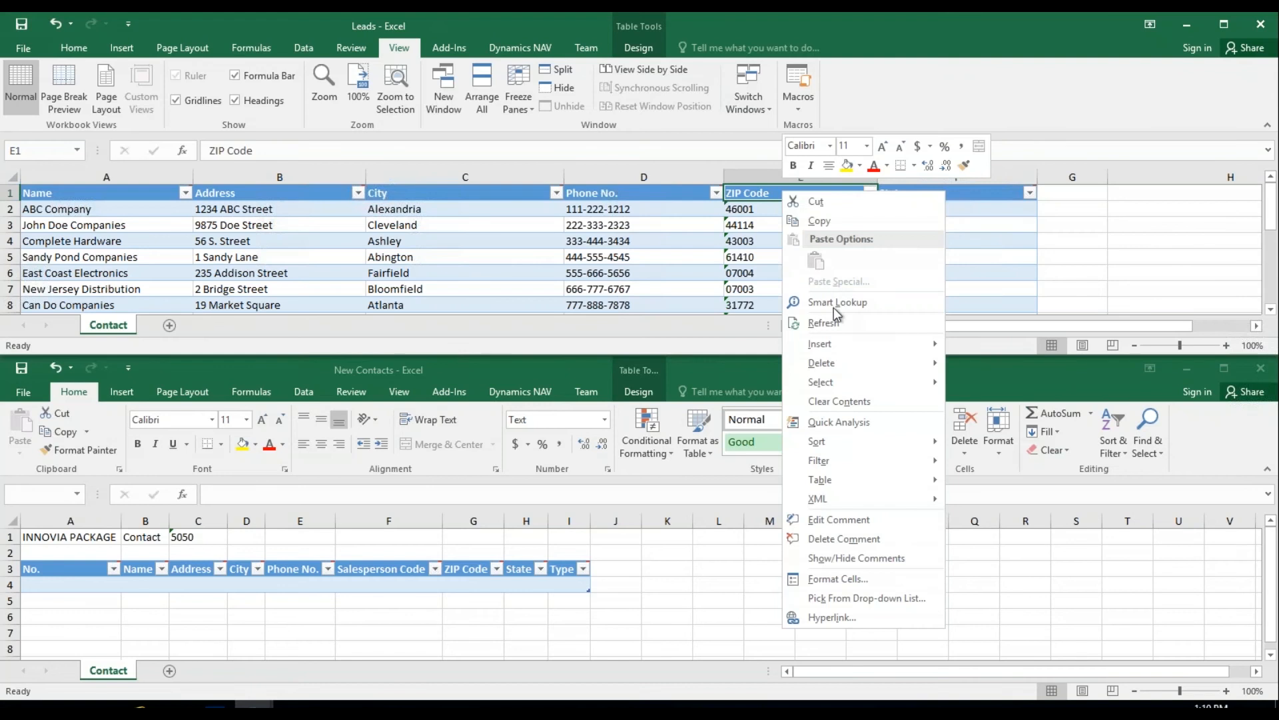
mouse_move(834, 350)
left_click(997, 356)
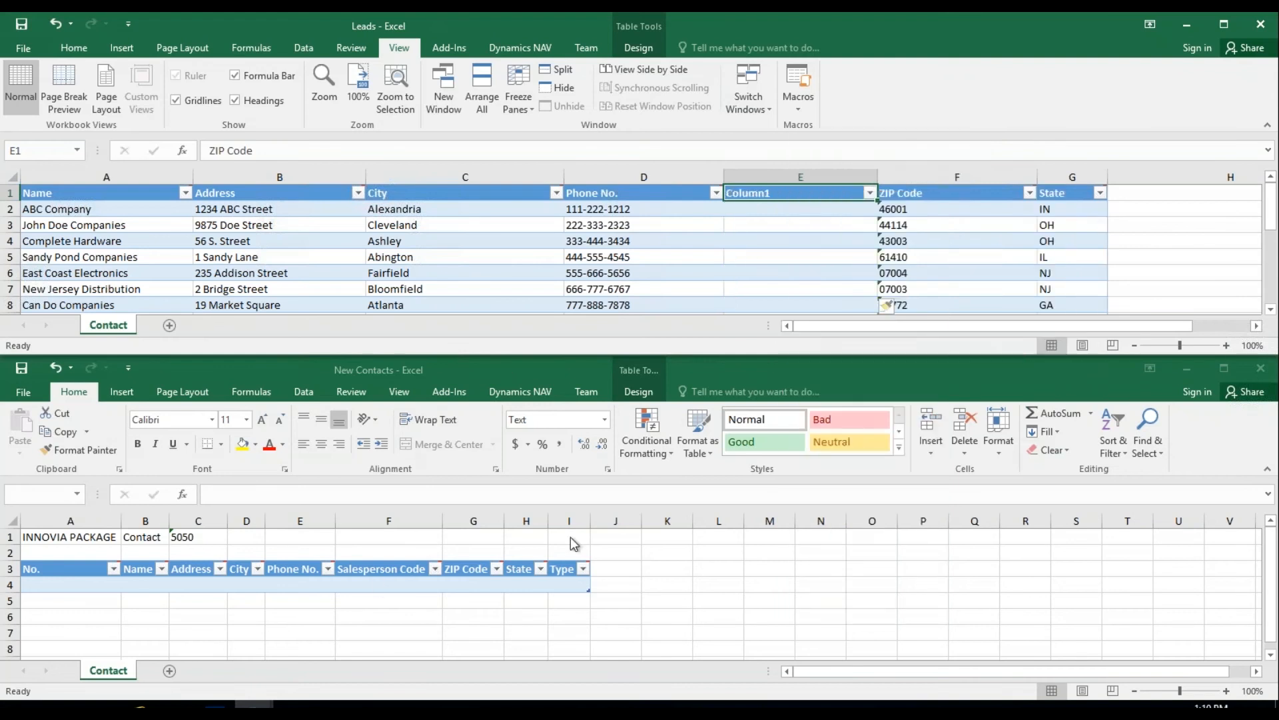
left_click(763, 194)
type("Sal")
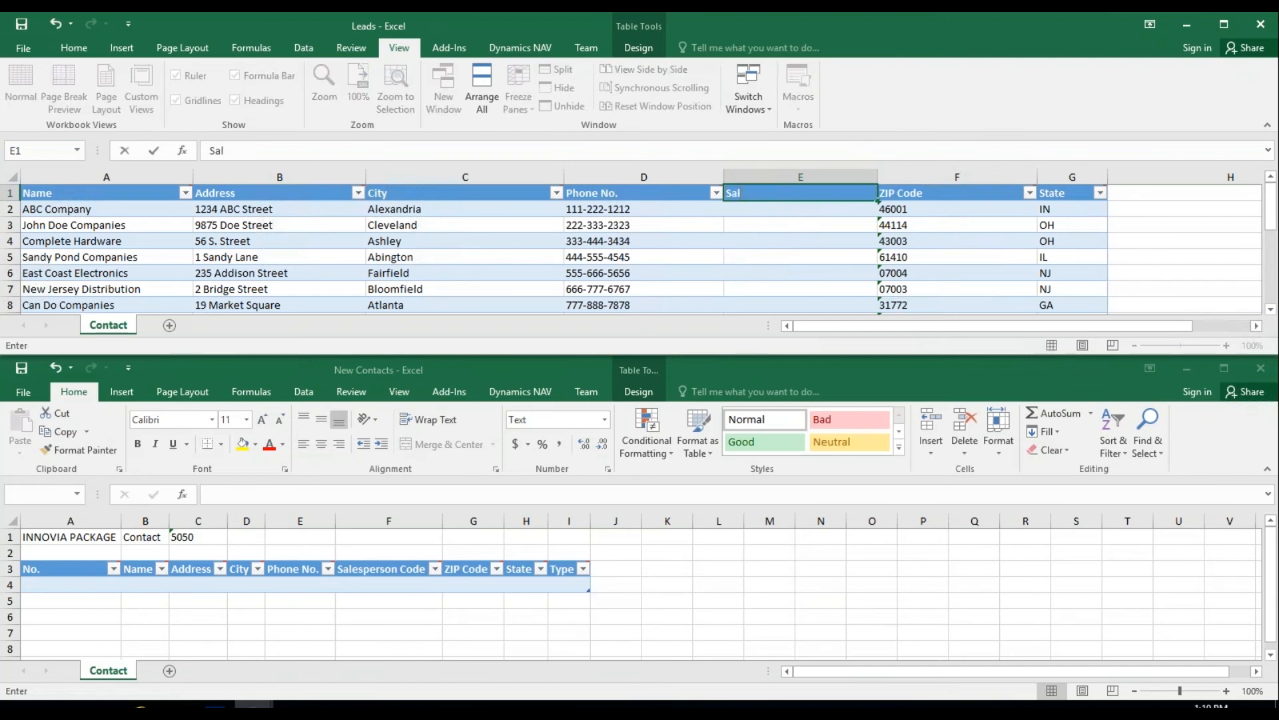
type("esperson")
key("Return")
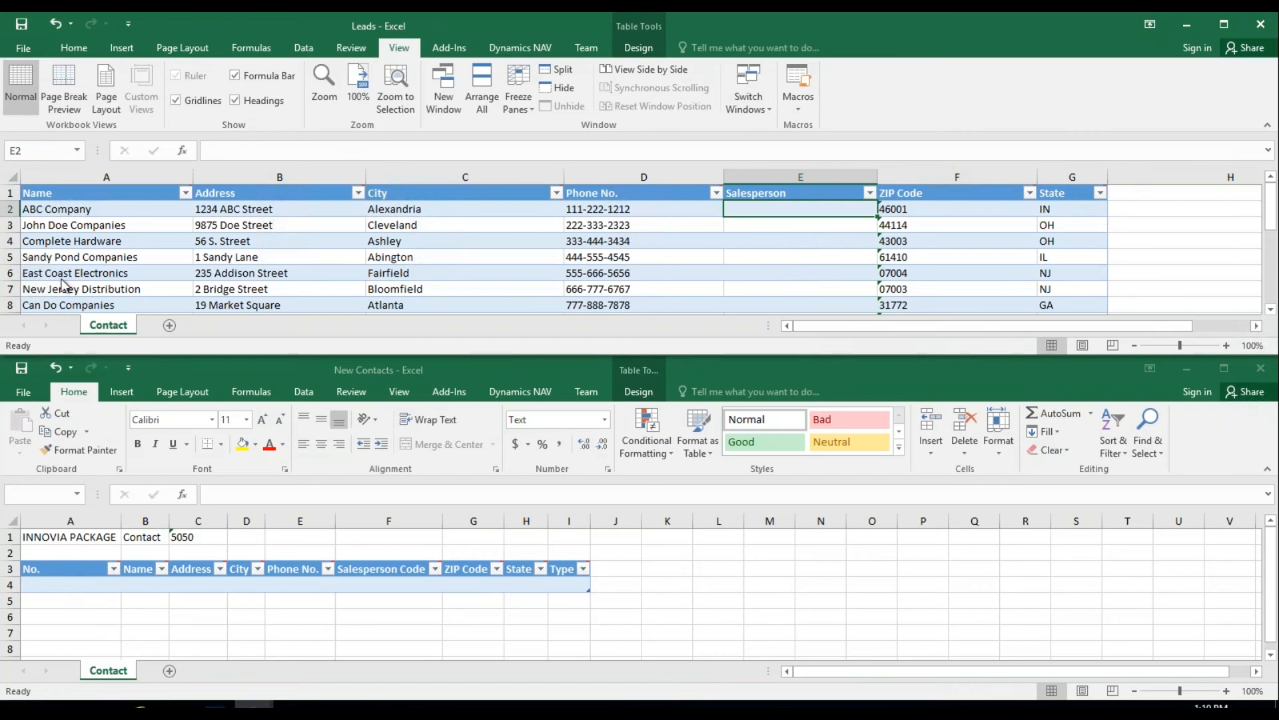
Step: Copy all lead data rows from the Name column through State, without the header row
left_click(122, 208)
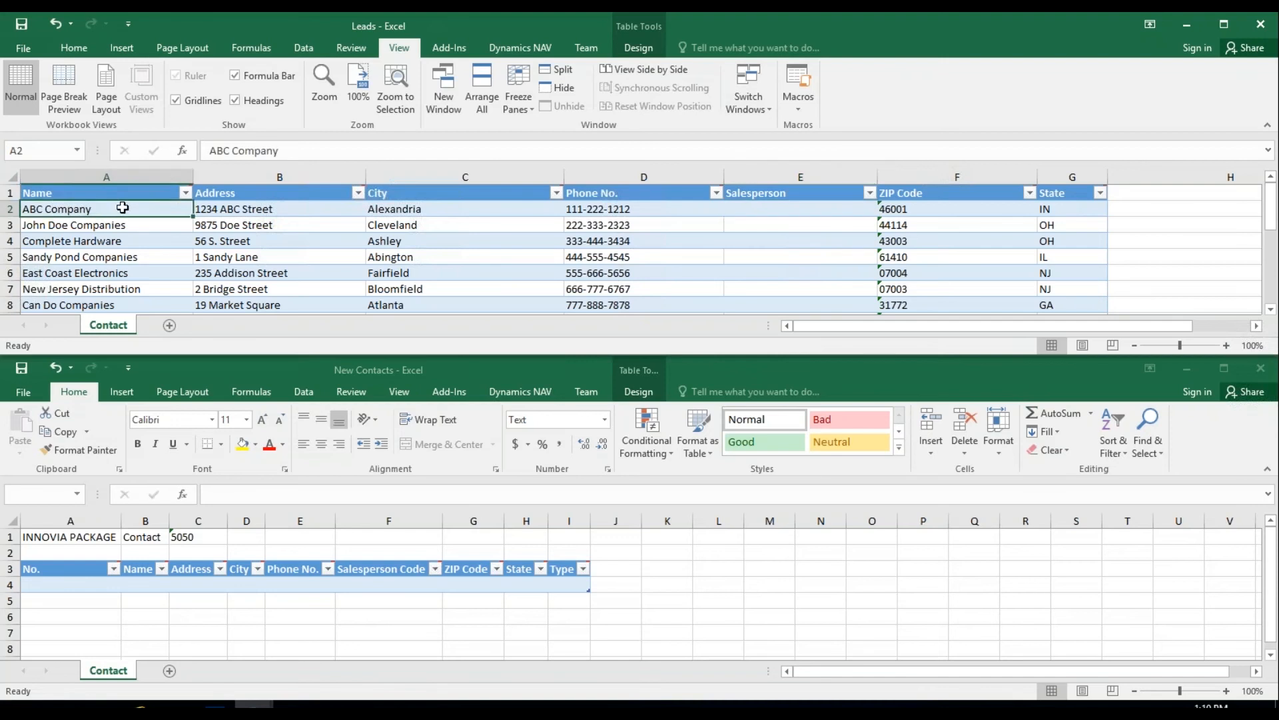
key("shift+Right")
key("shift+Right")
key("shift+Right")
key("shift+Right")
key("shift+Right")
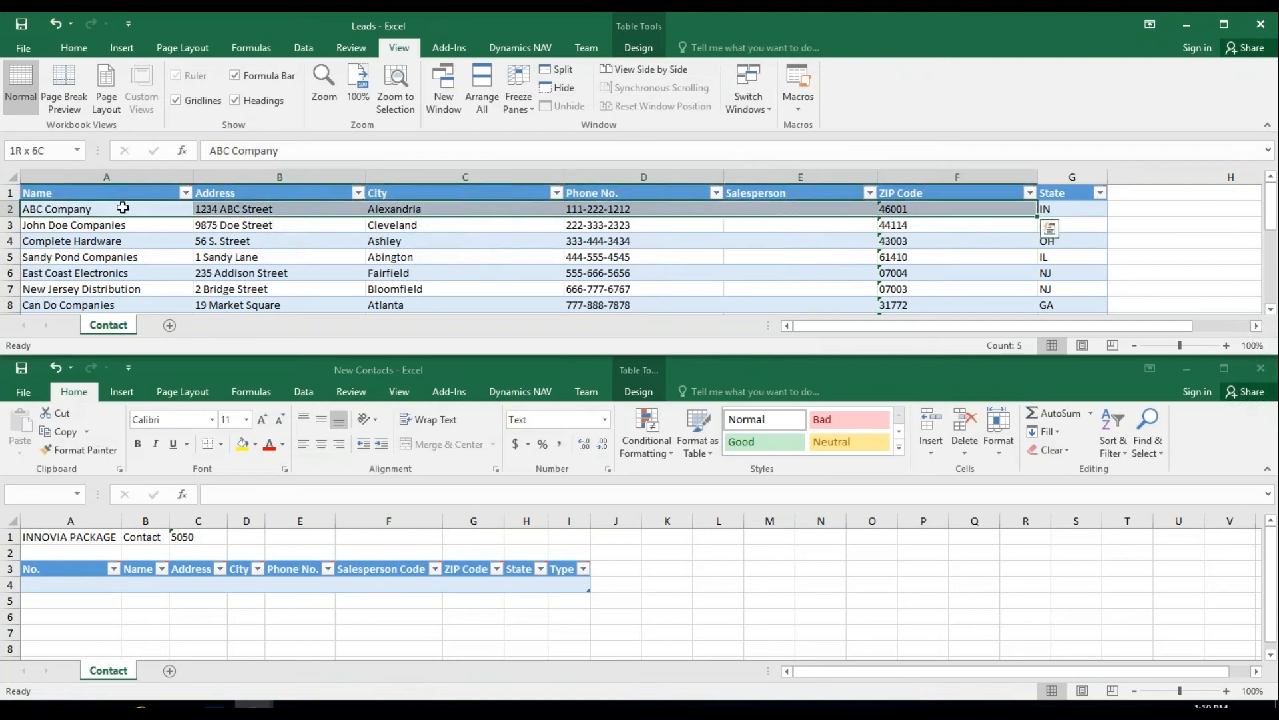
key("shift+Right")
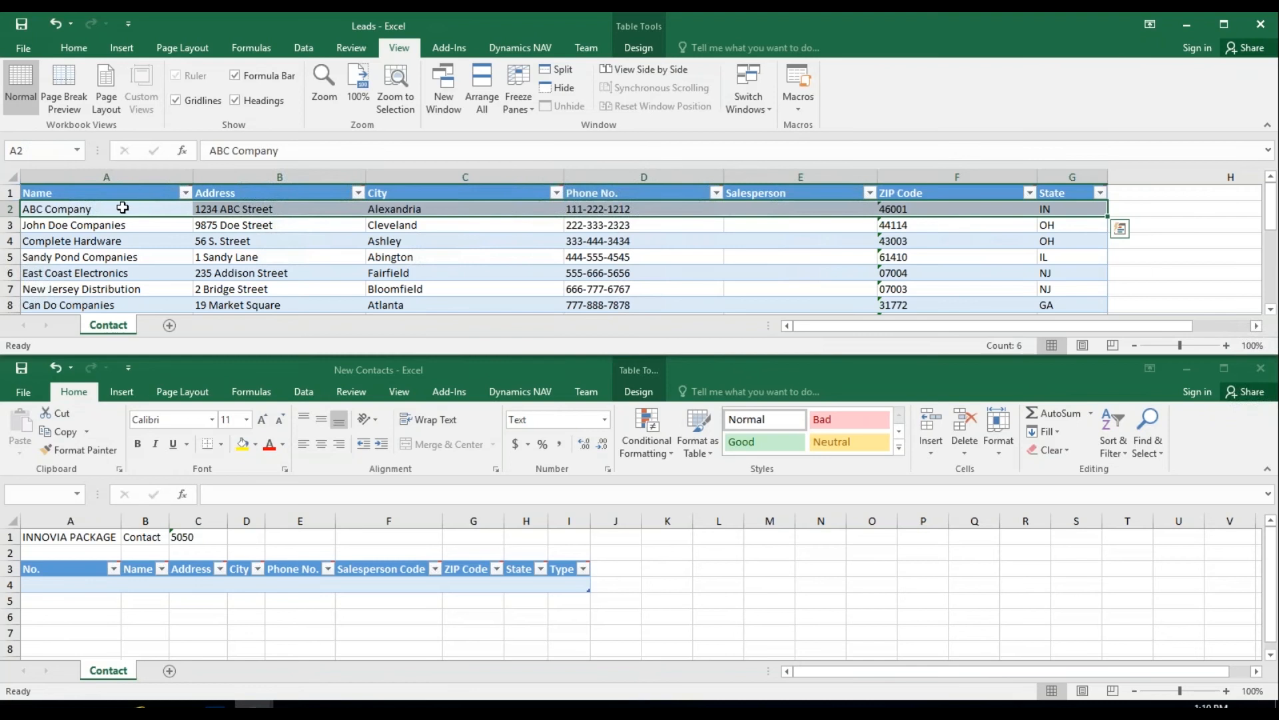
key("ctrl+shift+Down")
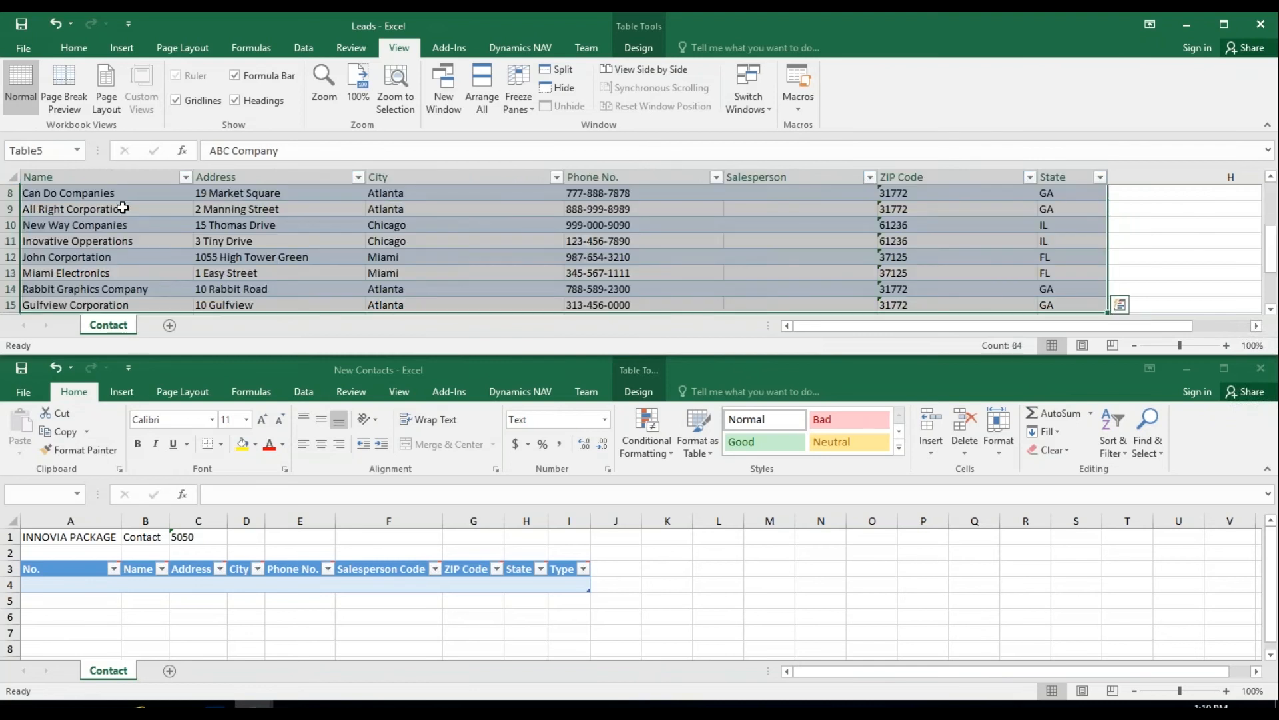
key("ctrl+c")
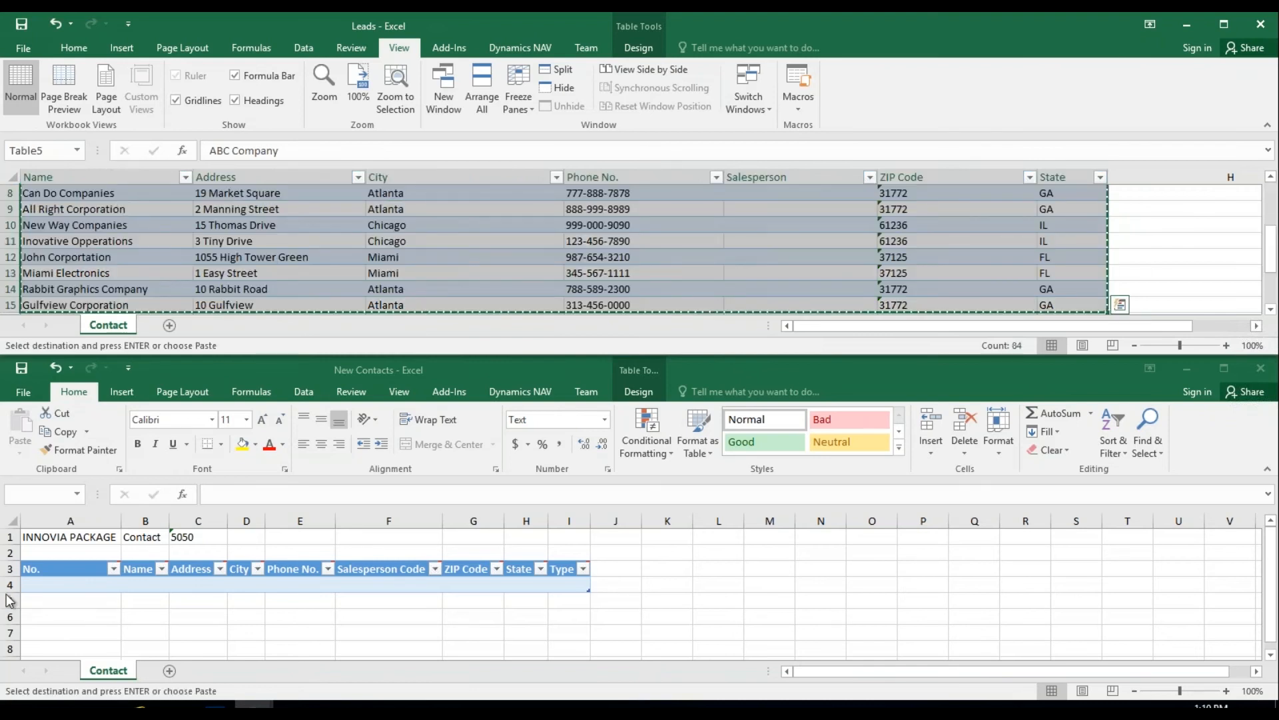
Step: Paste the copied lead rows into the New Contacts table, starting at the first blank cell under Name
left_click(83, 591)
right_click(83, 591)
left_click(211, 583)
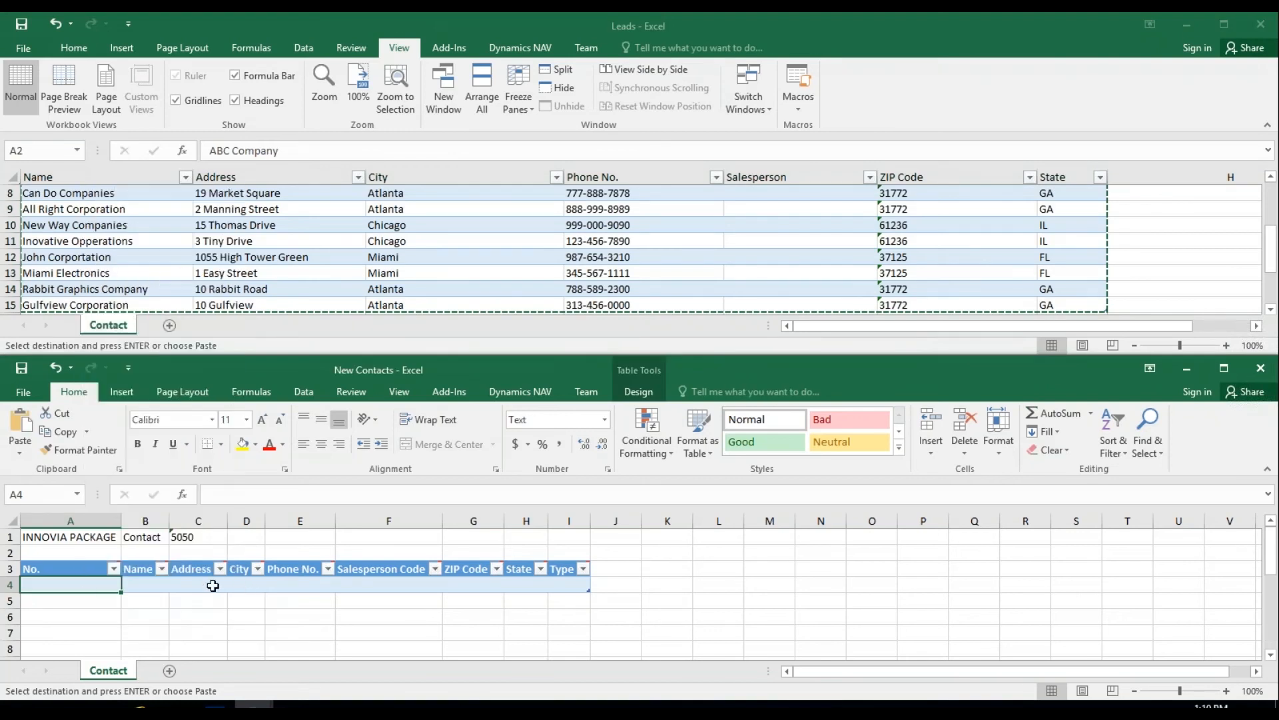
left_click(145, 583)
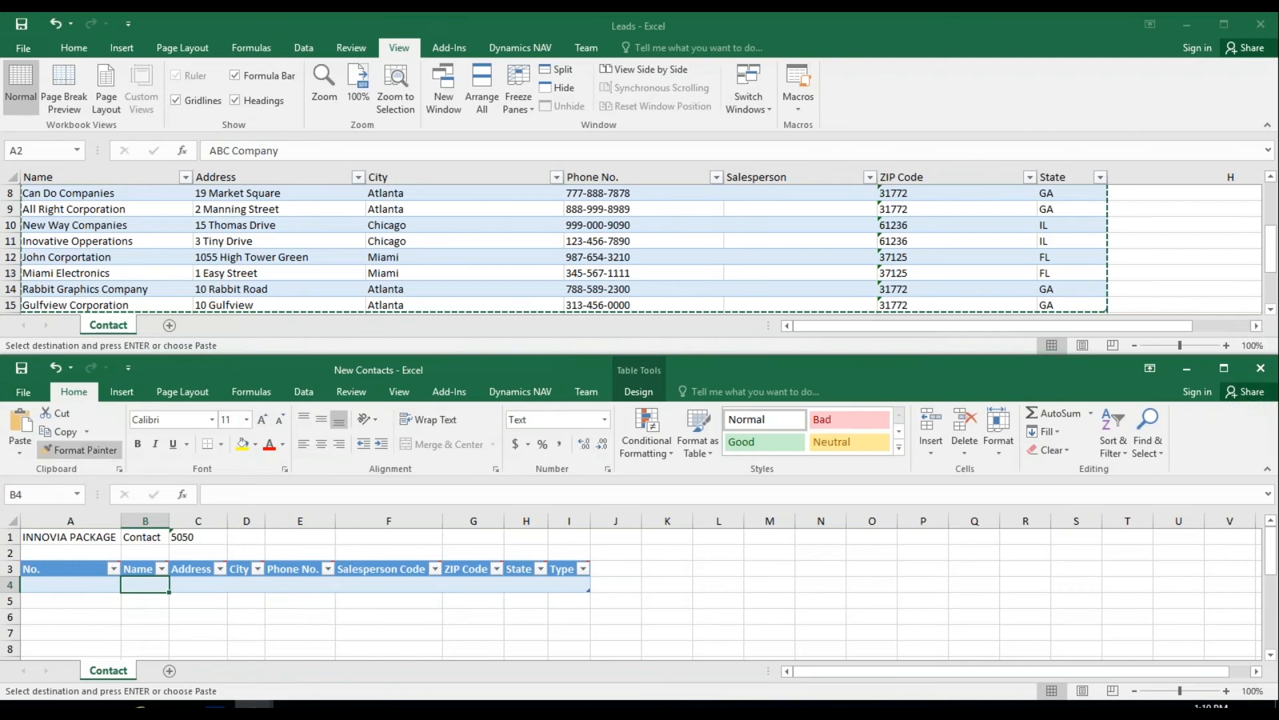
right_click(153, 588)
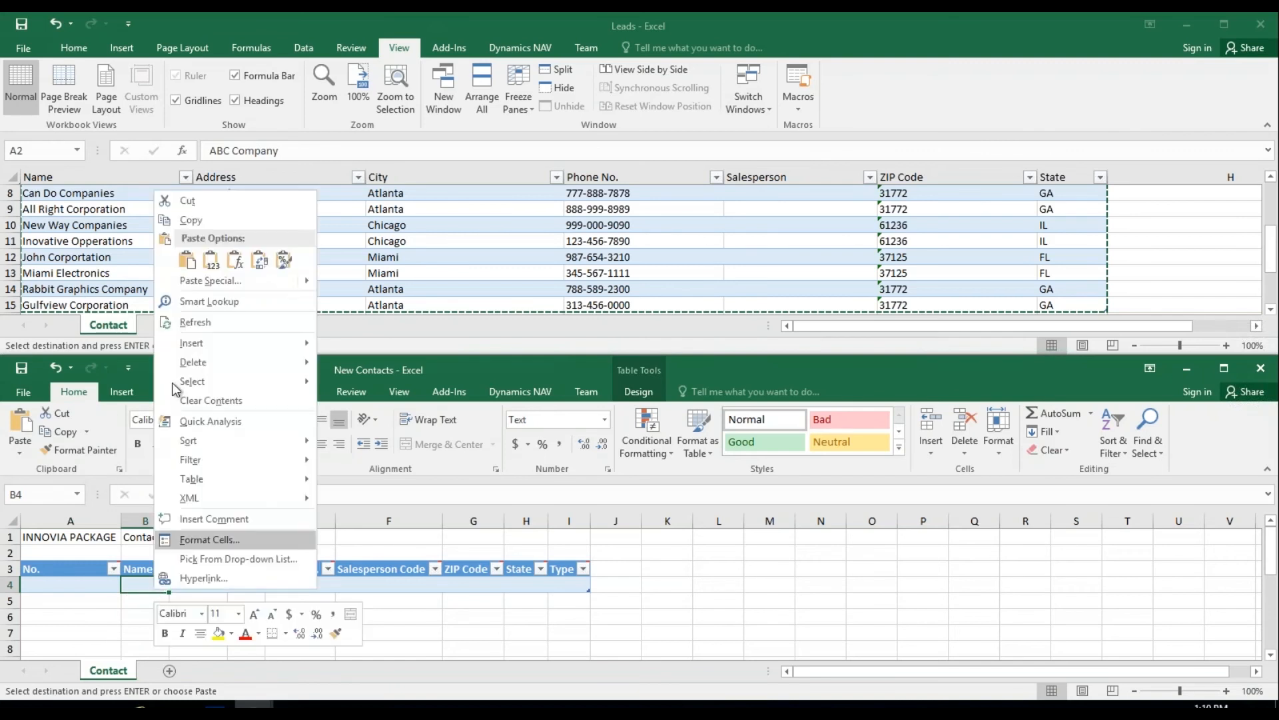
left_click(188, 263)
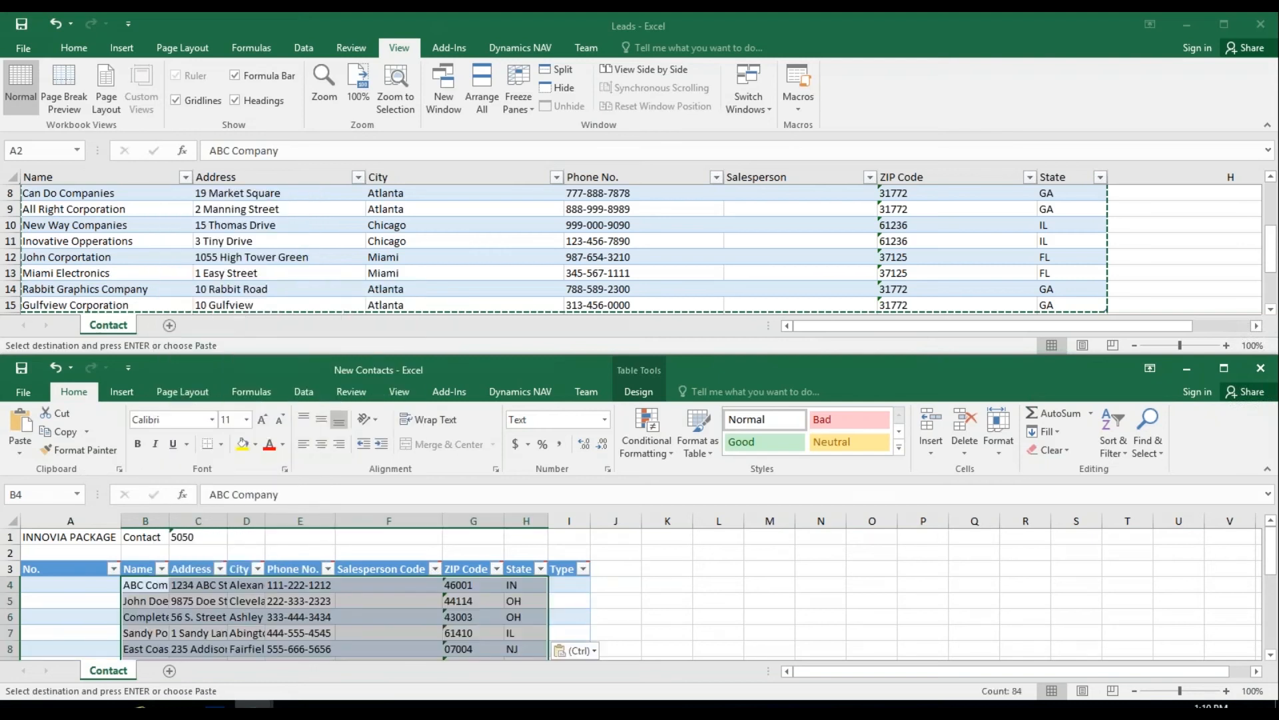
Step: Auto-fit the width of all columns in the New Contacts sheet to their contents
left_click(12, 518)
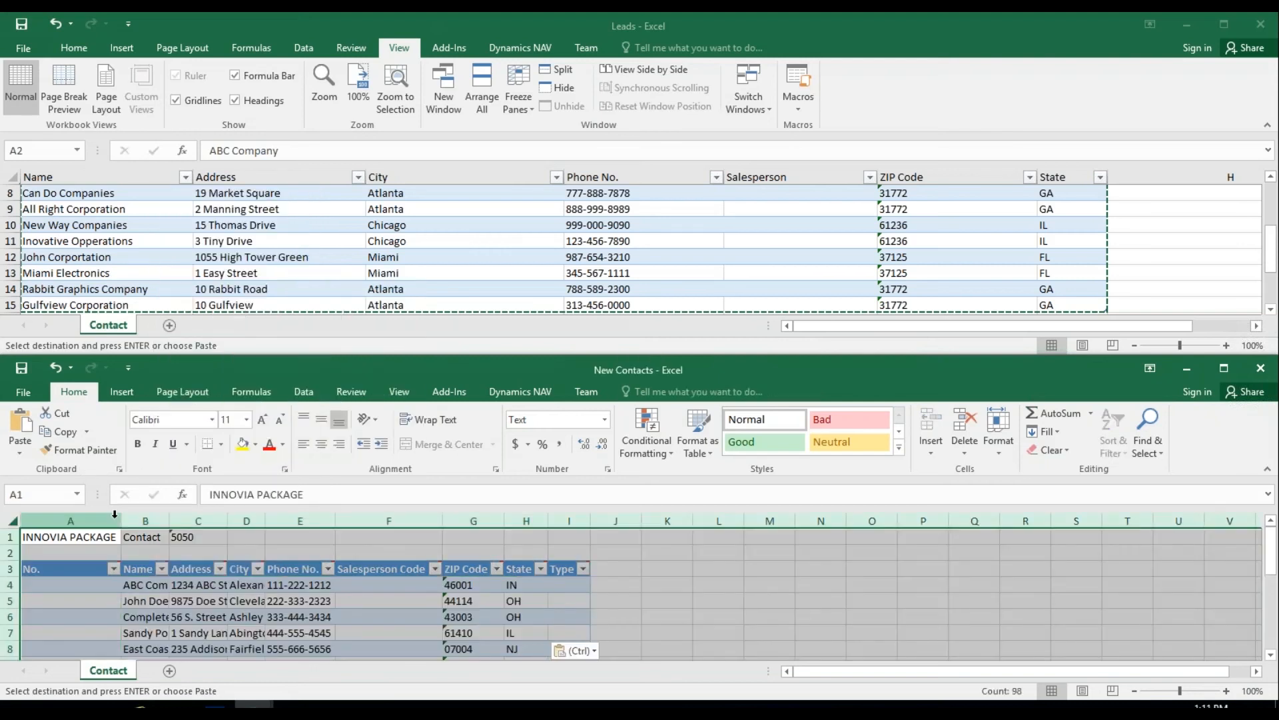
double_click(120, 521)
left_click(404, 593)
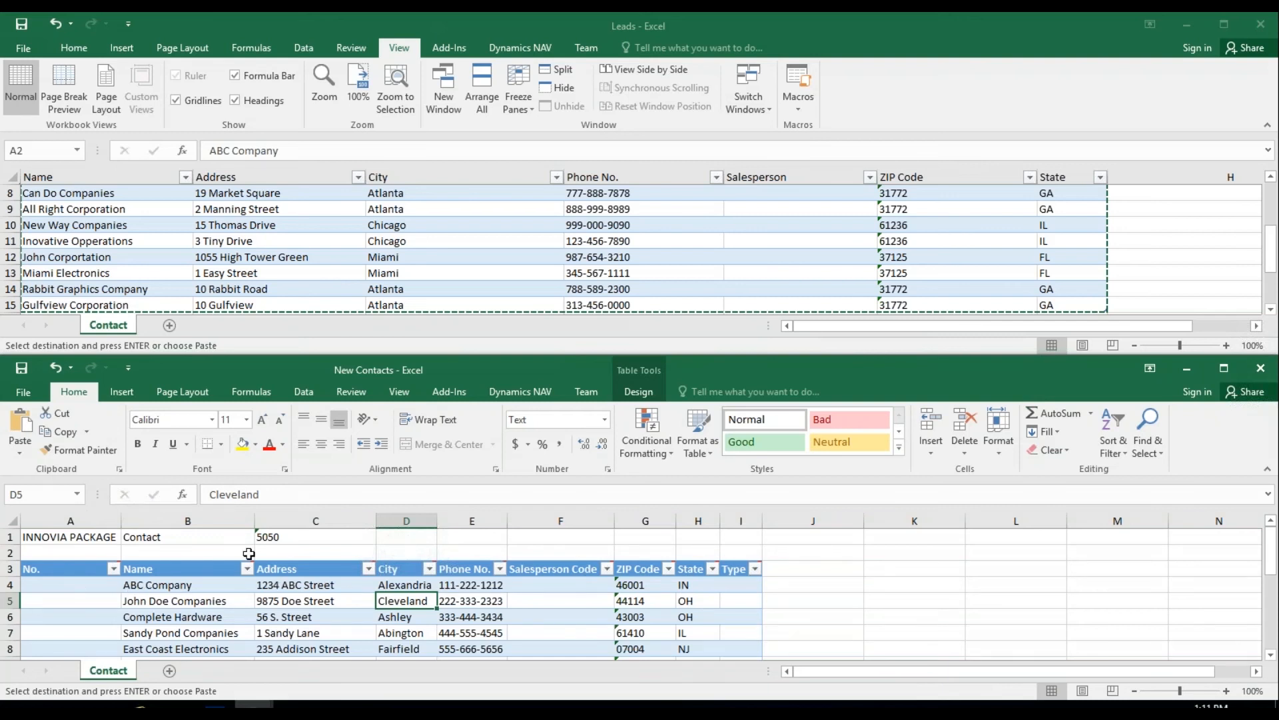
Step: Close the Leads workbook without saving its changes and maximize the New Contacts workbook
left_click(850, 173)
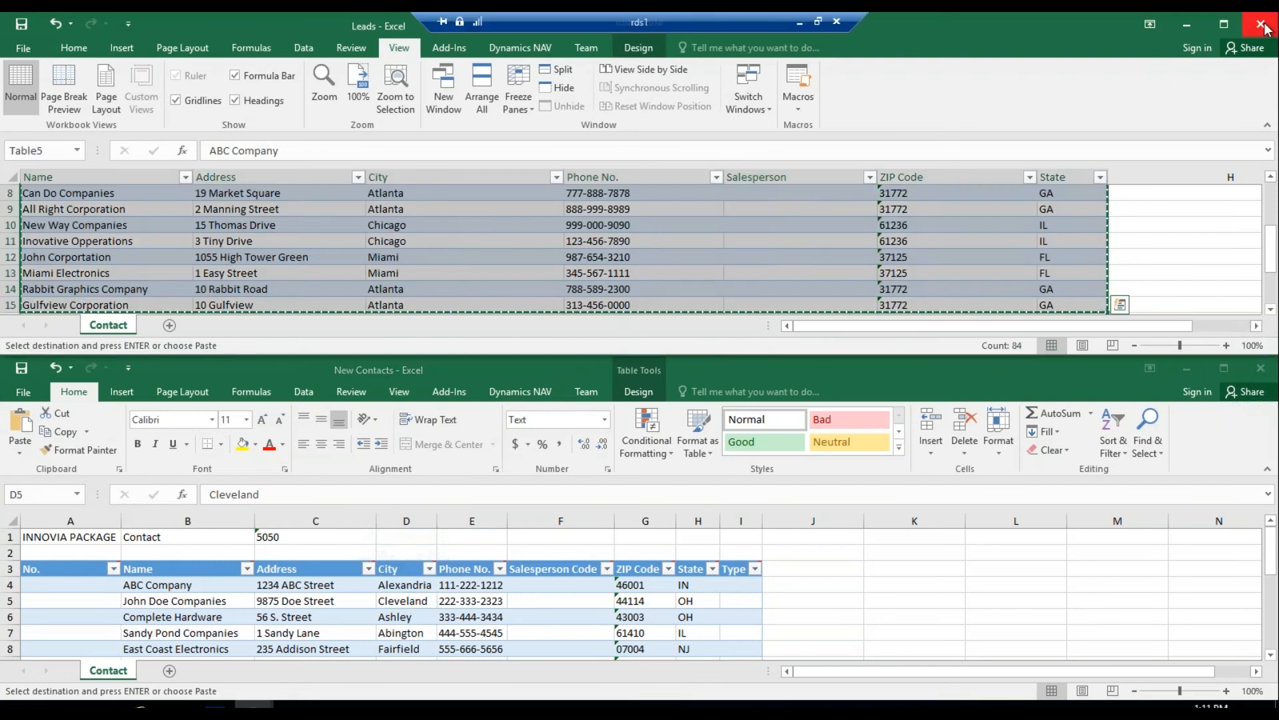
left_click(1262, 25)
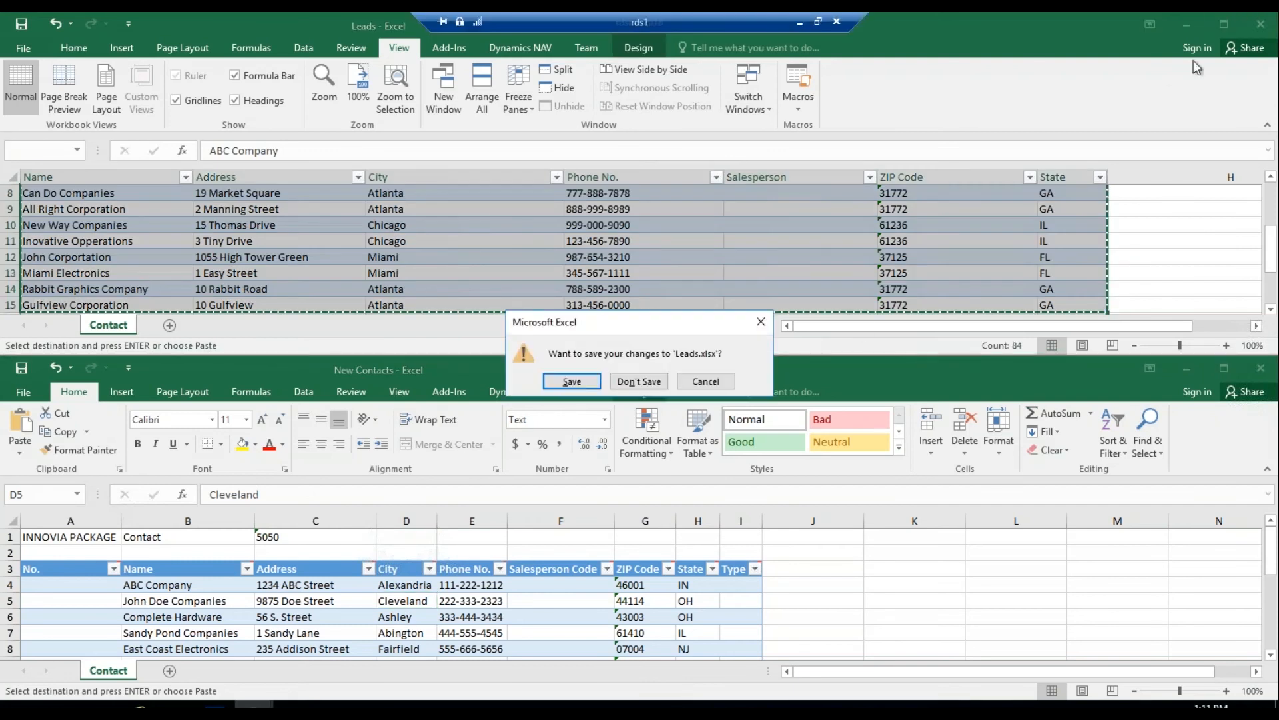
left_click(630, 382)
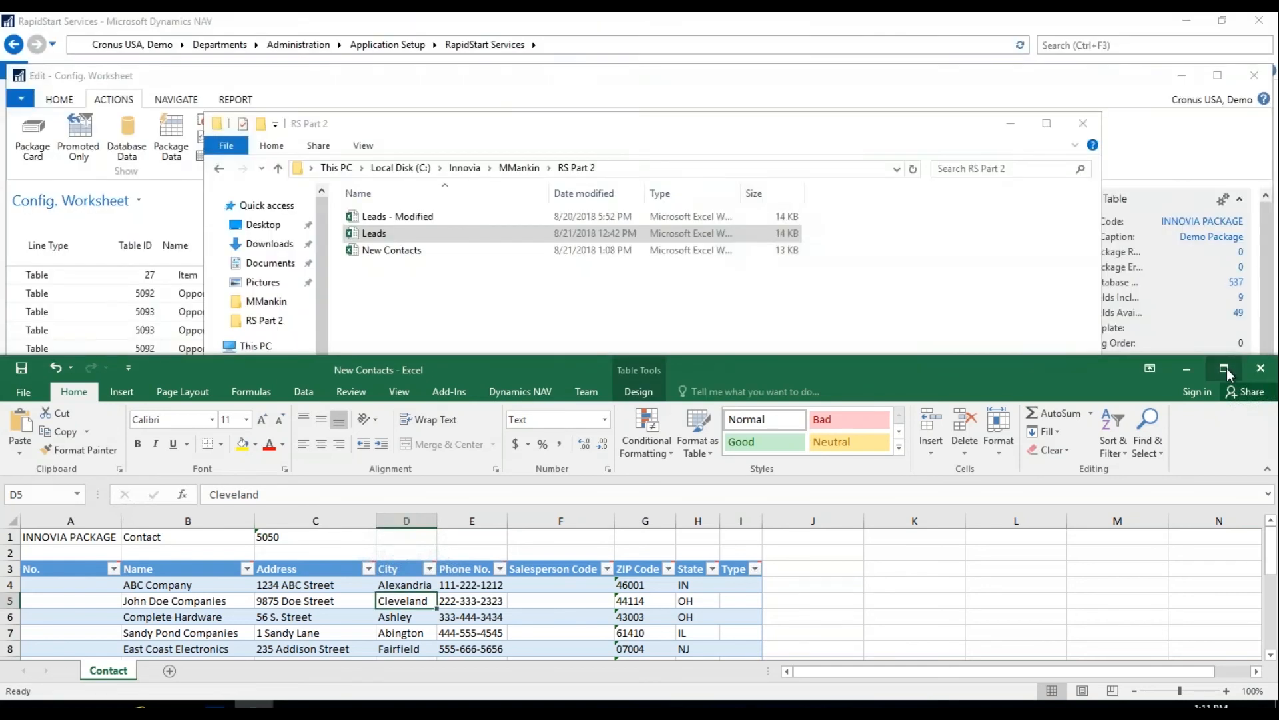
left_click(1225, 369)
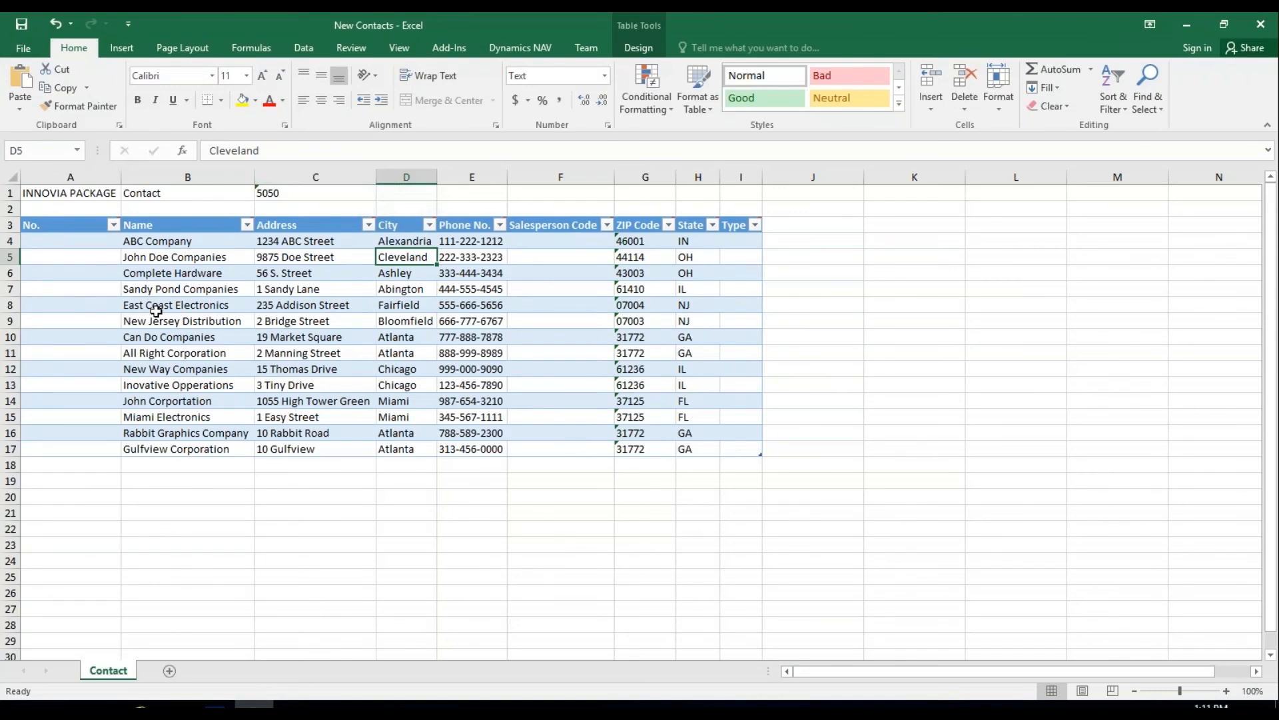
Step: Enter AH as the Salesperson Code for the first contact and fill it down to row 17
left_click(612, 241)
type("AH")
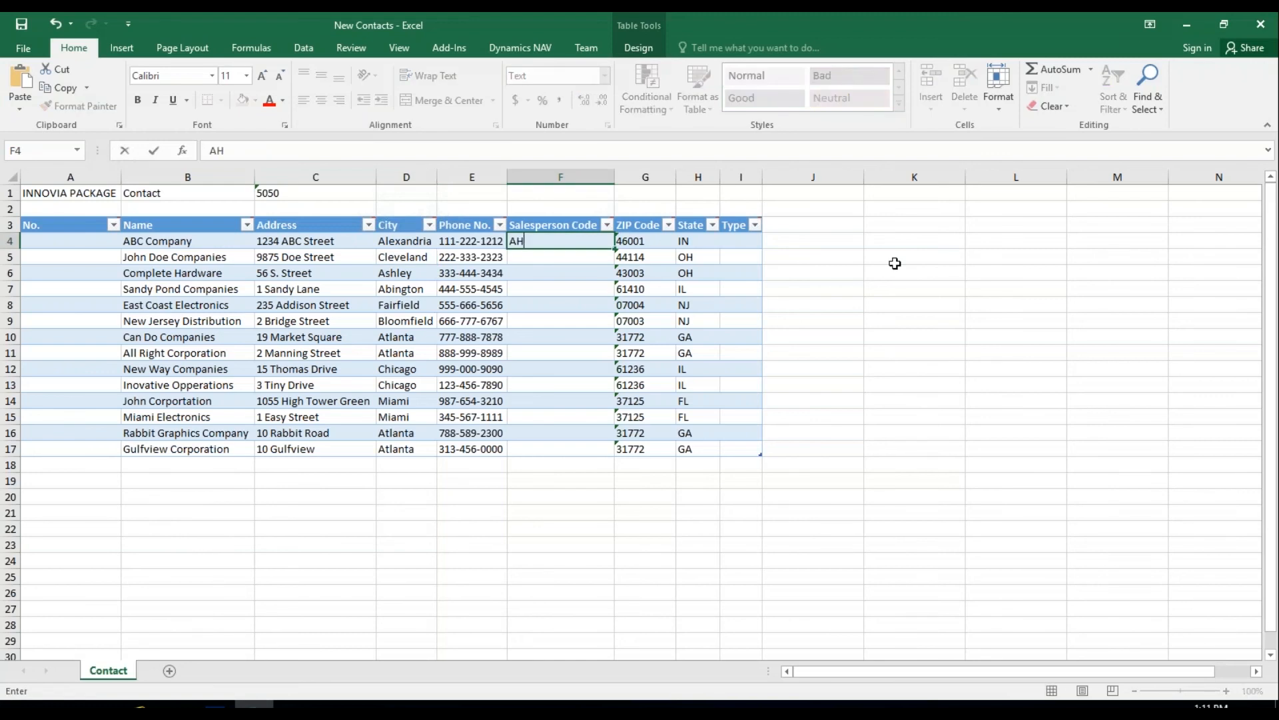
key("ctrl+Return")
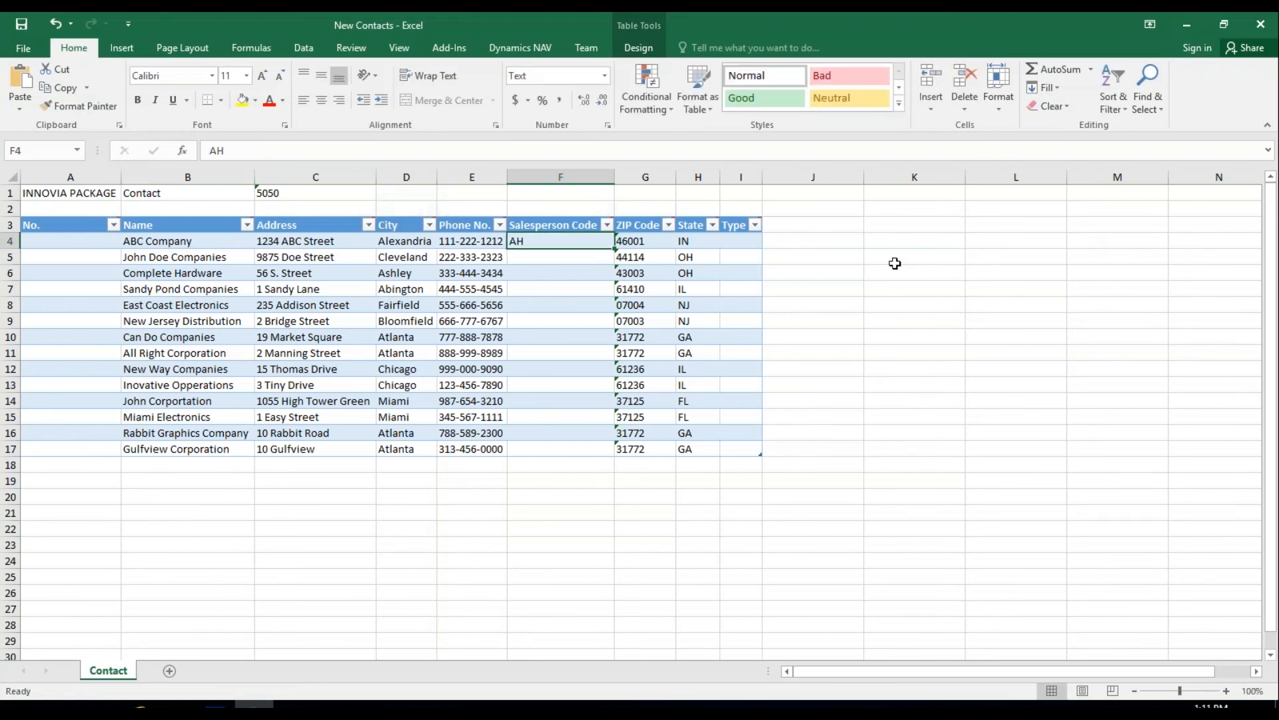
left_click_drag(614, 248, 596, 453)
Step: Widen the Type column, enter Company for the first contact and fill it down to row 17
left_click(742, 241)
left_click_drag(763, 178, 805, 177)
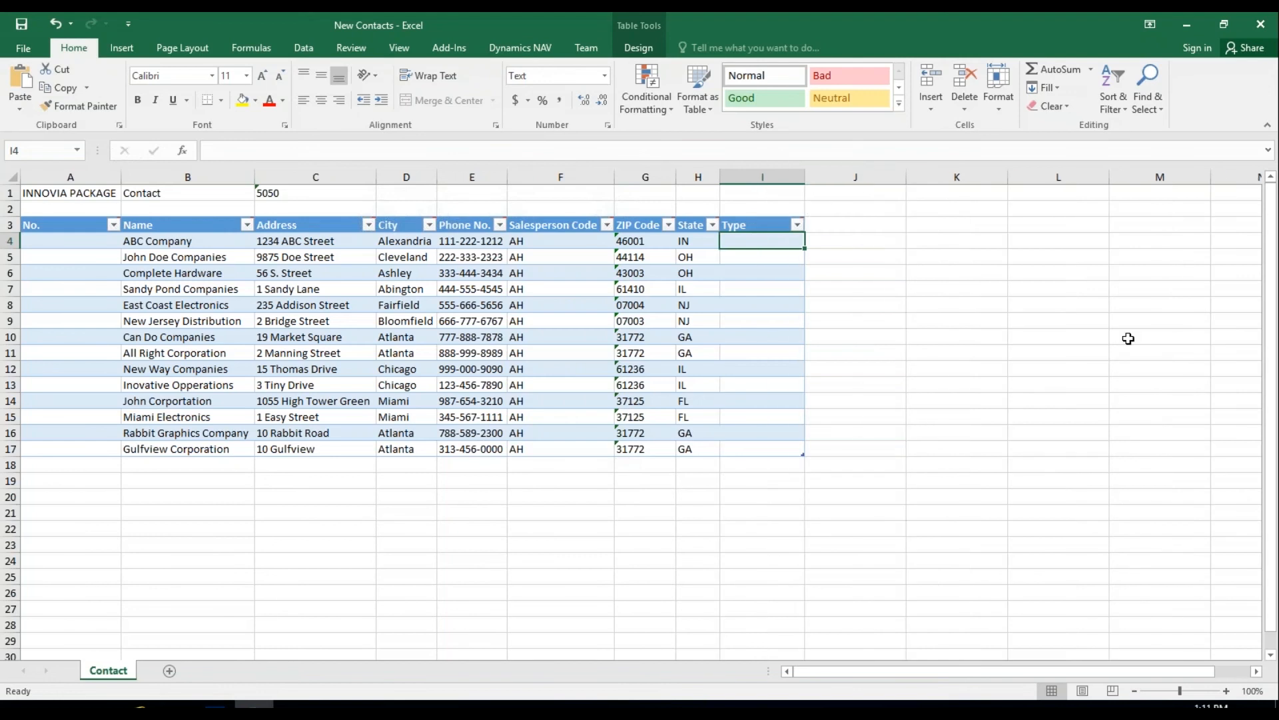
type("Company")
key("Return")
left_click(803, 247)
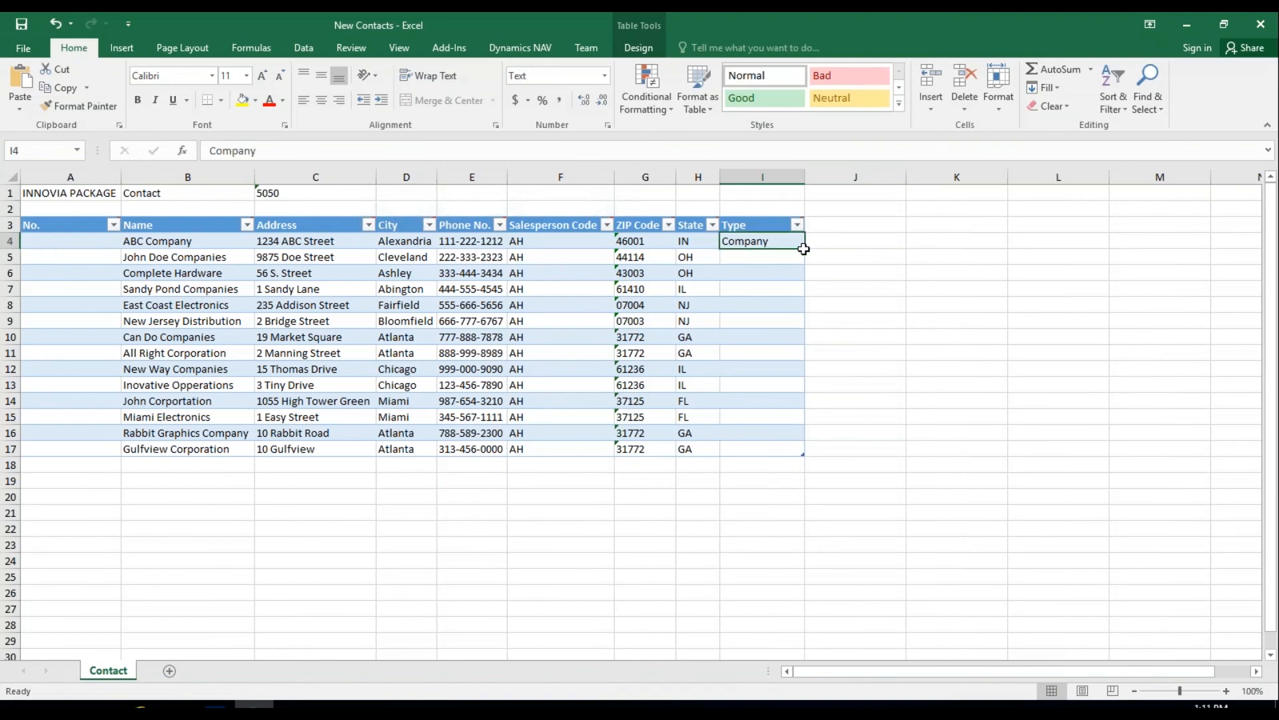
left_click_drag(803, 249, 790, 457)
Step: Save and close the New Contacts workbook, then minimize the RS Part 2 folder window
left_click(307, 358)
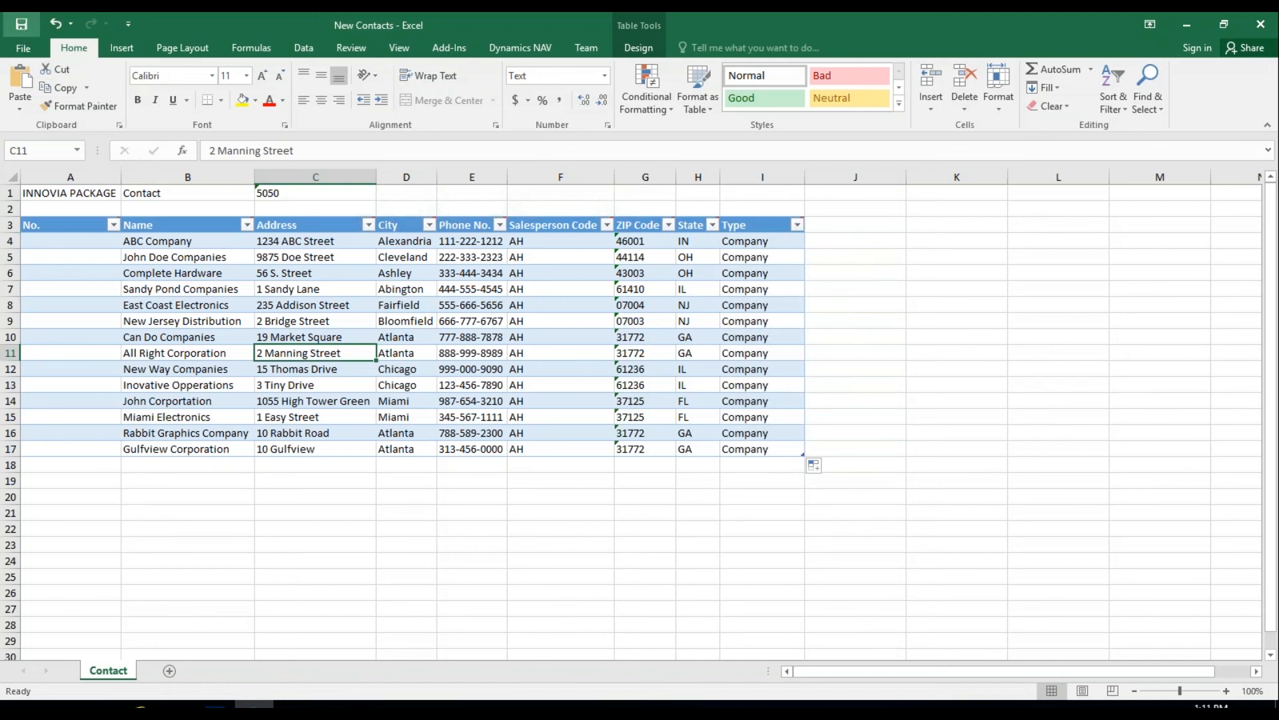
left_click(1259, 27)
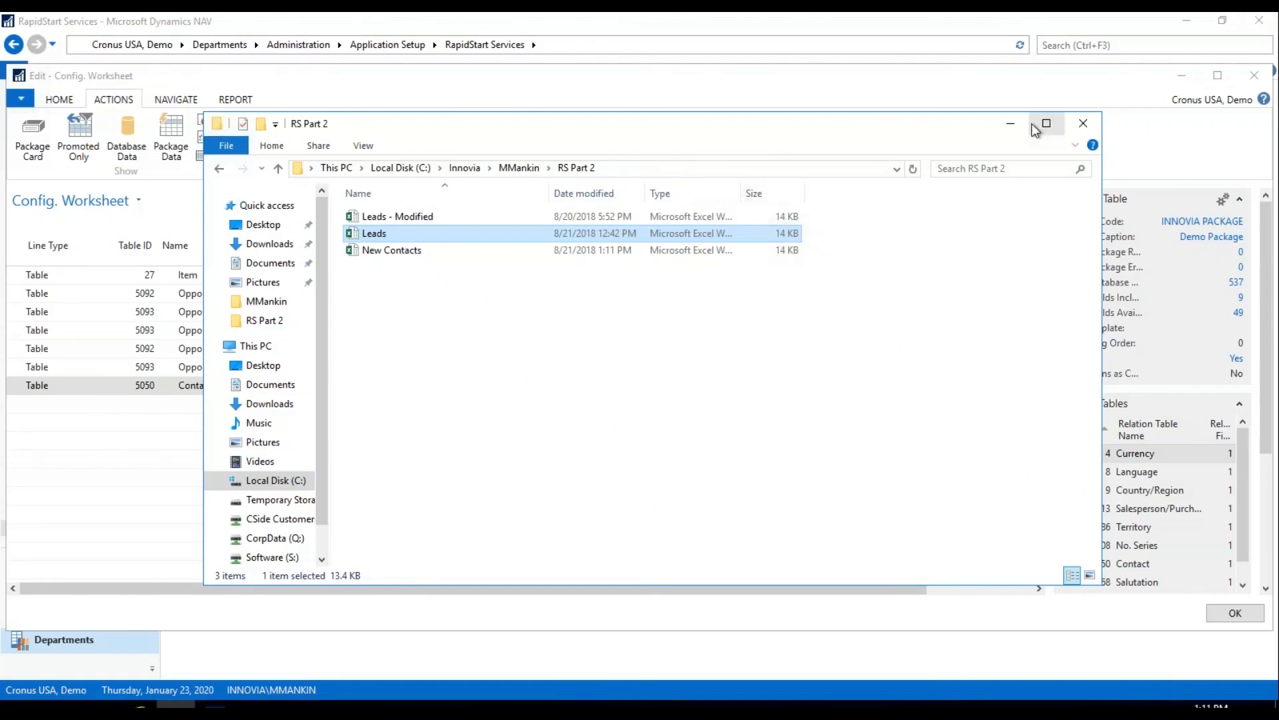
left_click(1011, 124)
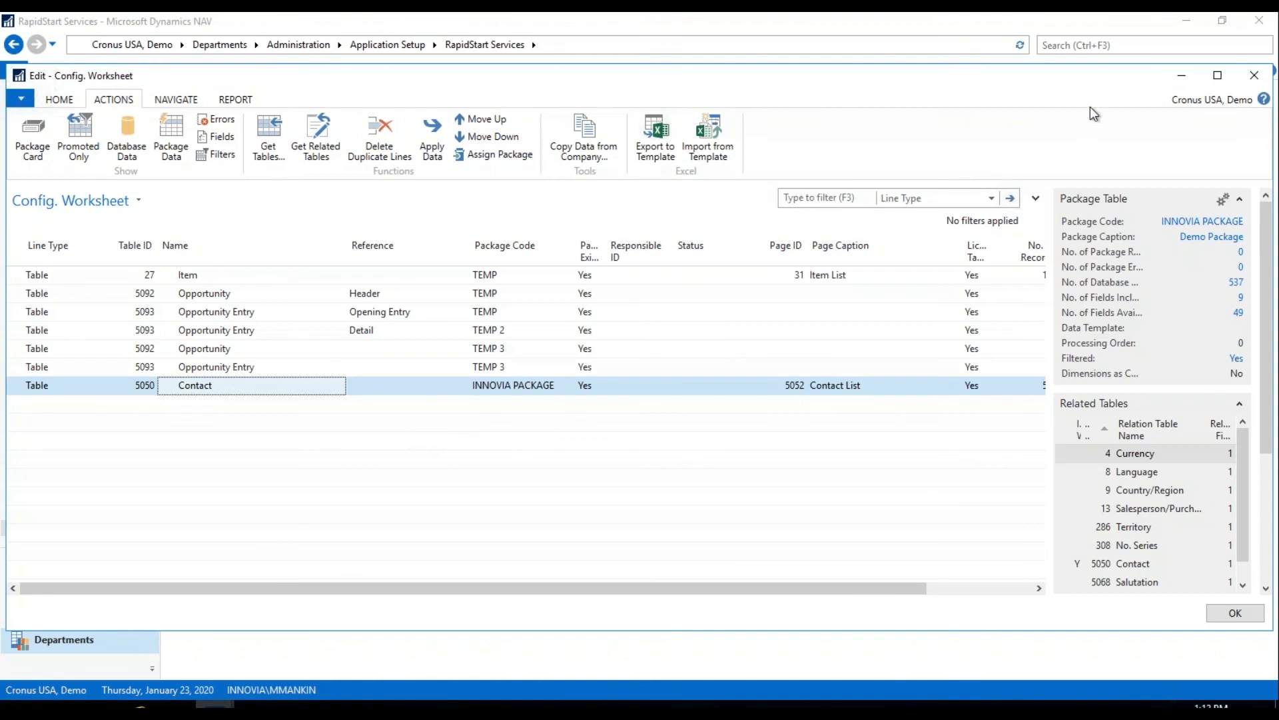
Step: Find the No. Series list in Dynamics NAV and check the last number used for the CONT series
left_click(1095, 46)
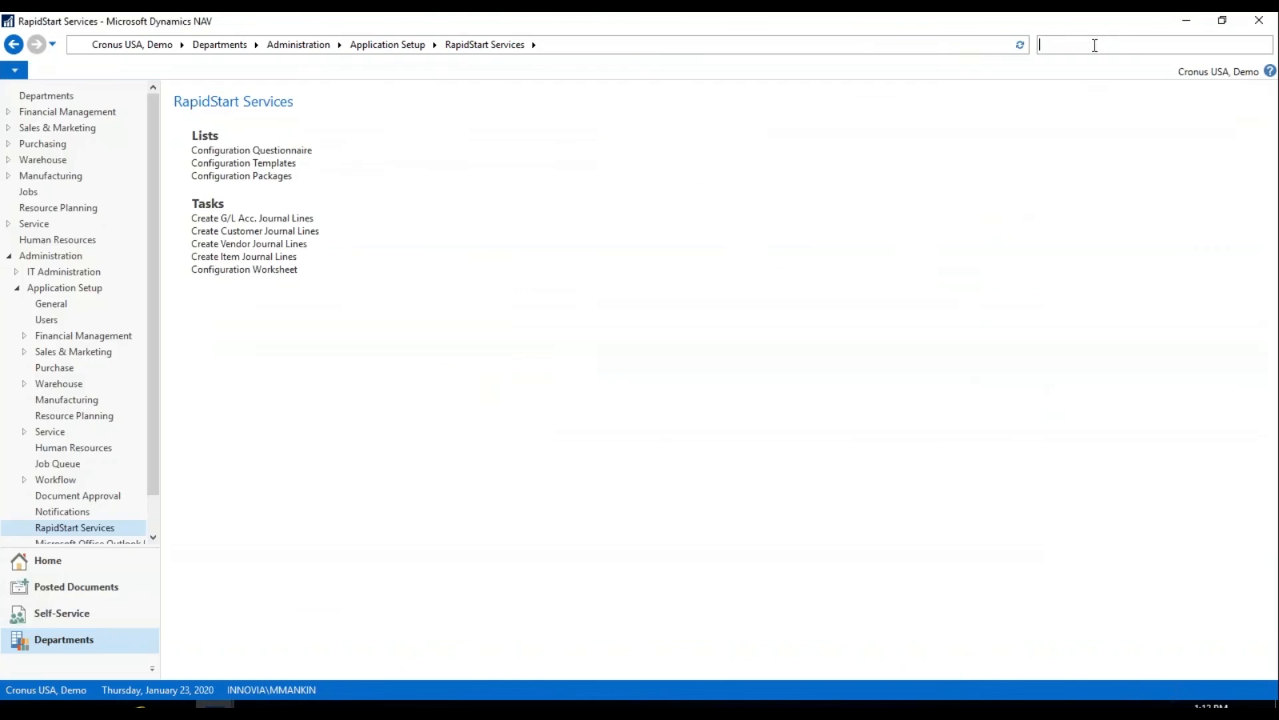
type("no. s")
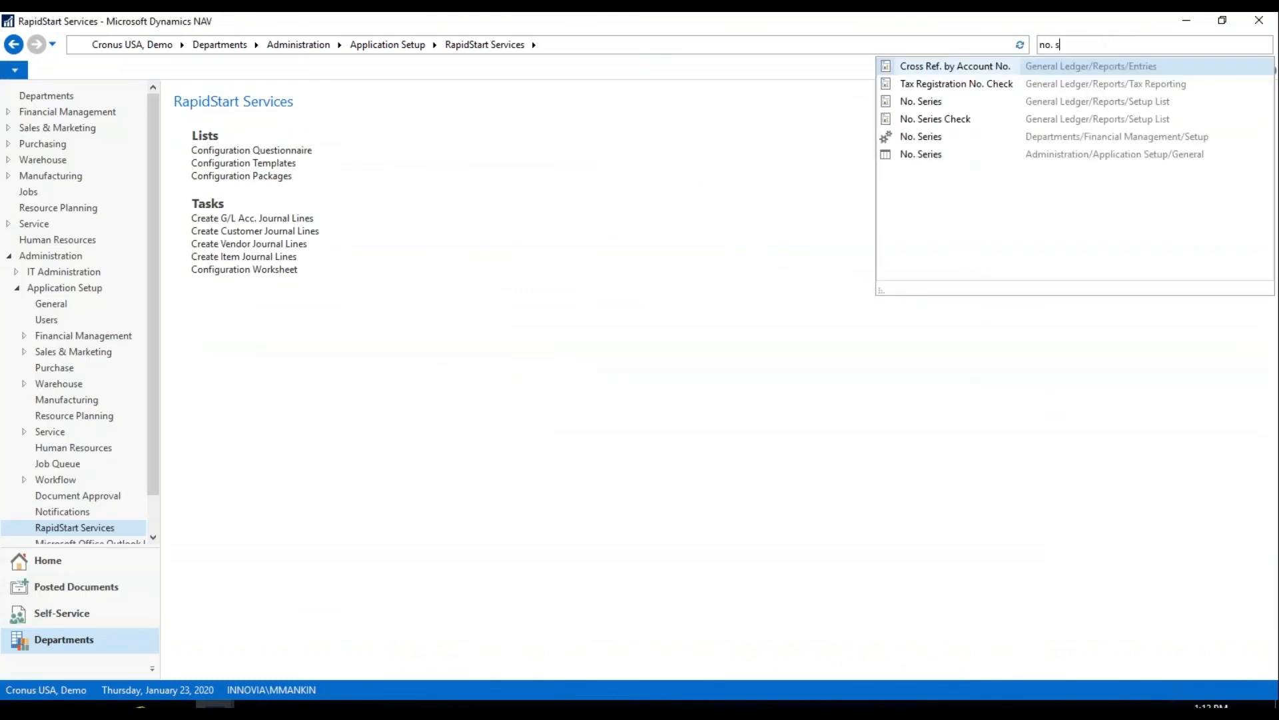
left_click(906, 152)
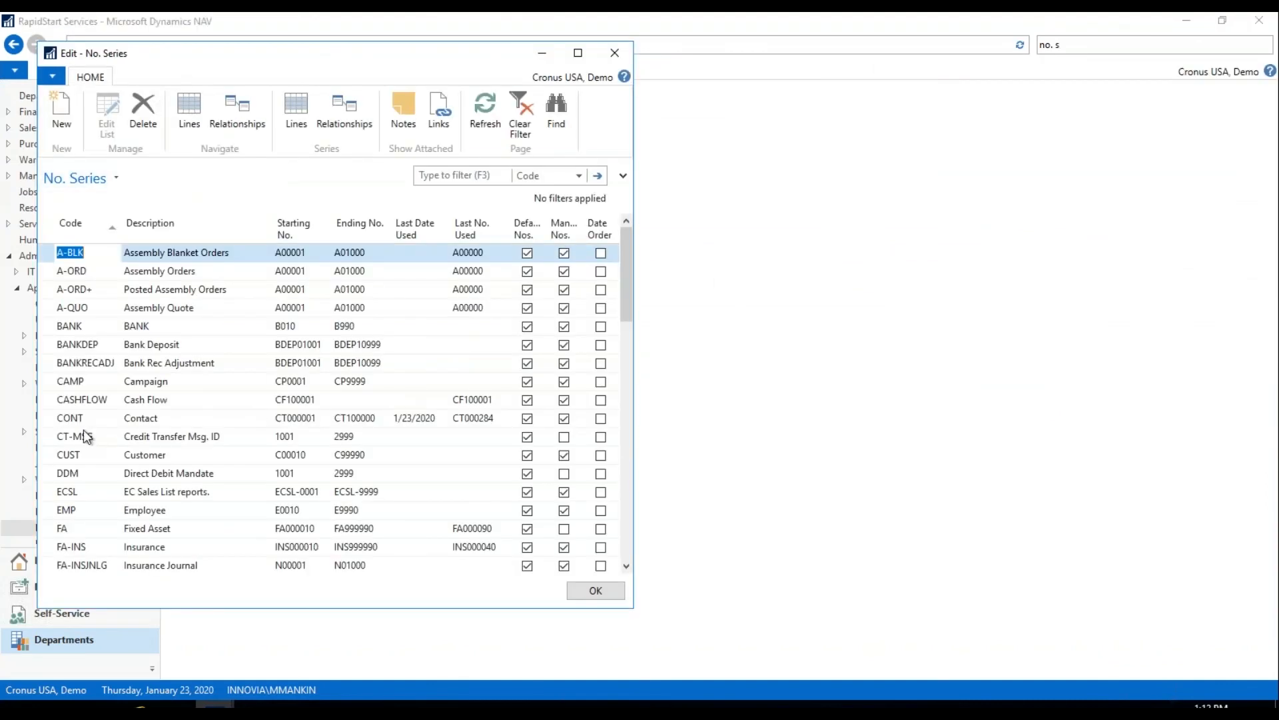
left_click(50, 421)
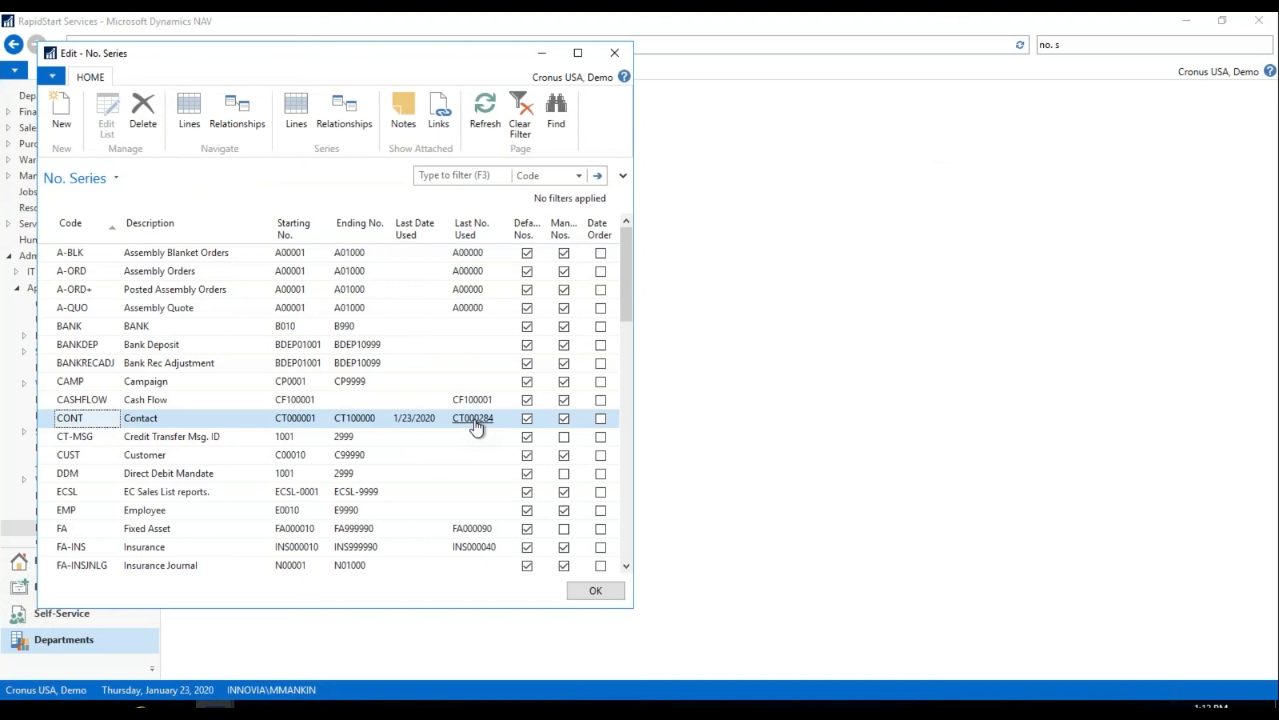
left_click(615, 53)
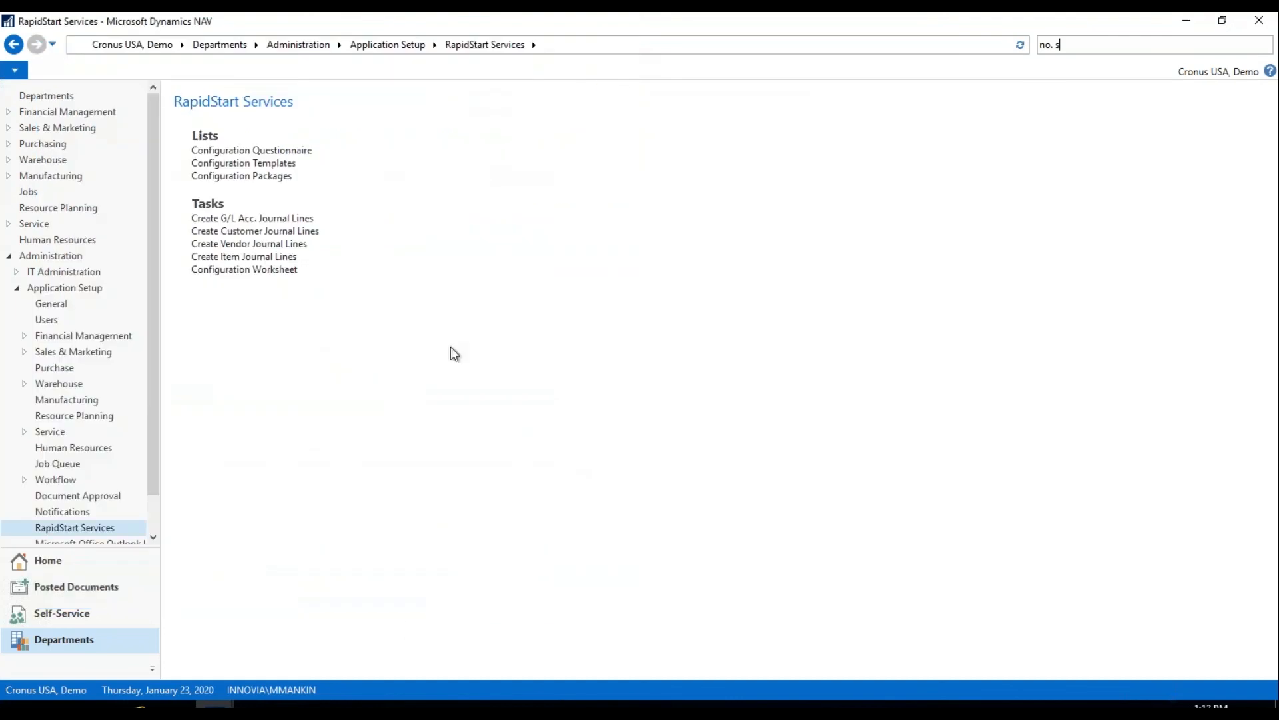
Step: Return to the maximized Config. Worksheet and import the New Contacts Excel template from the RS Part 2 folder
mouse_move(215, 703)
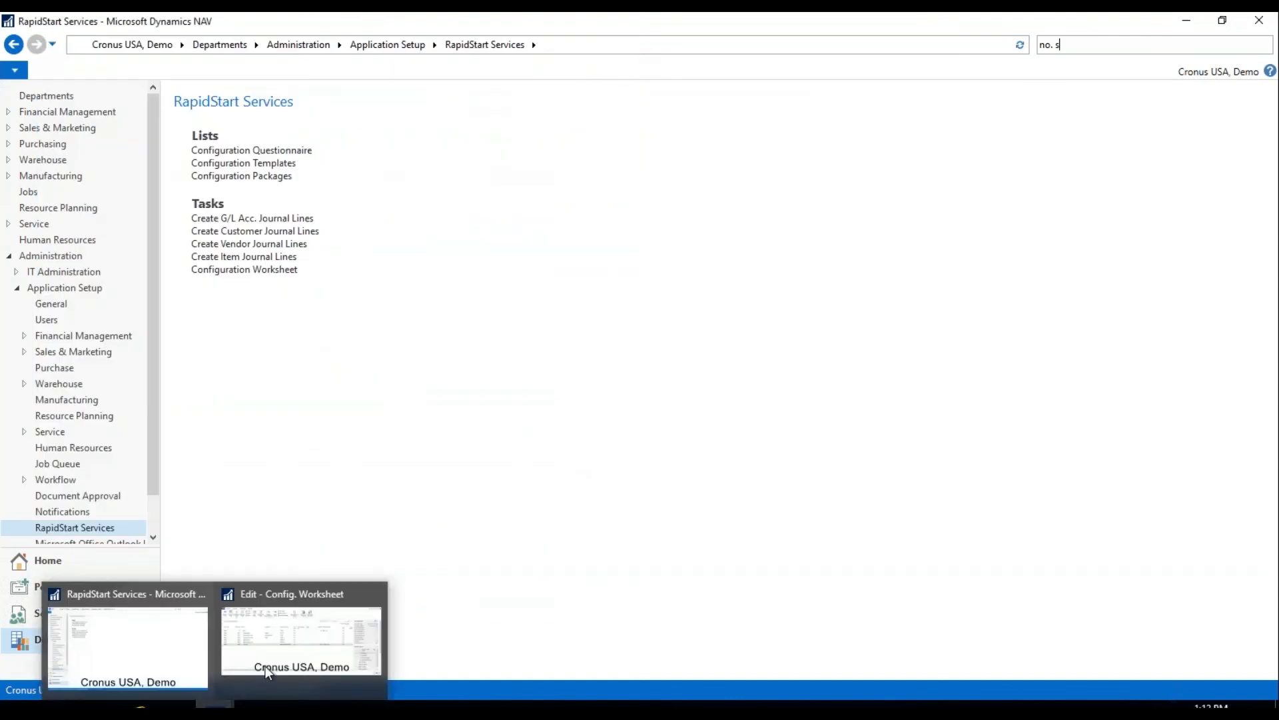
left_click(286, 647)
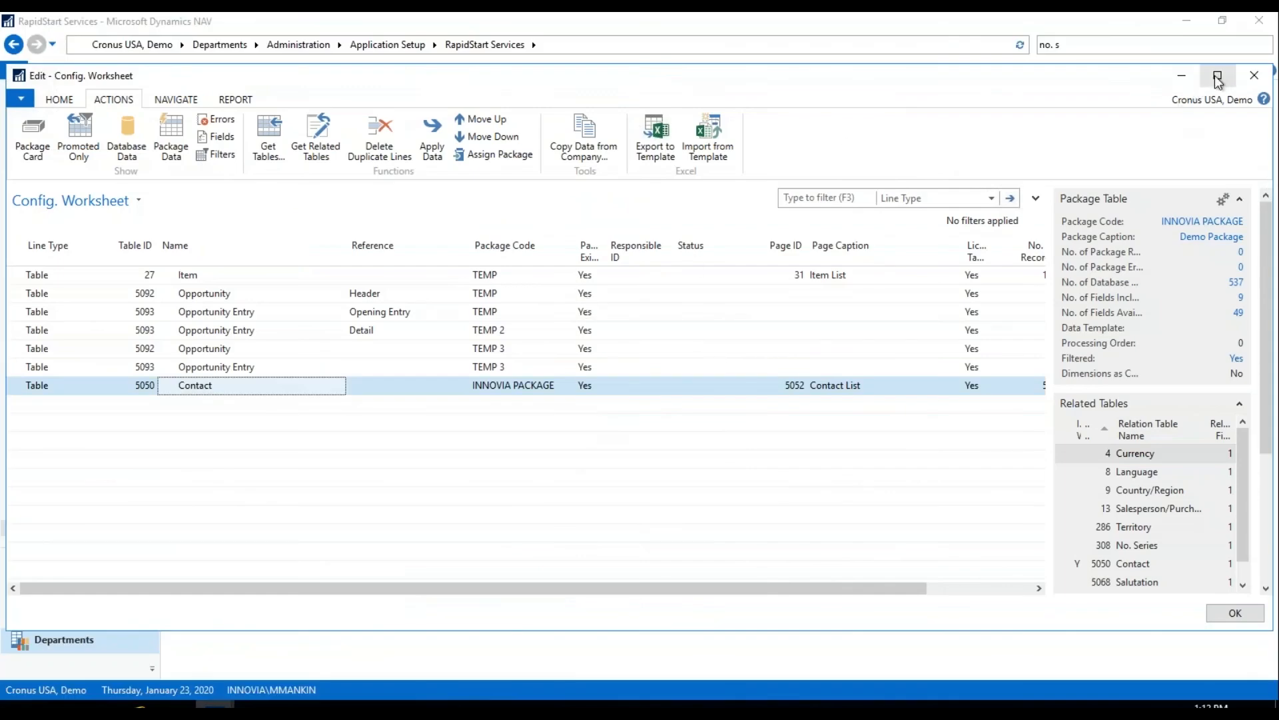
left_click(1218, 78)
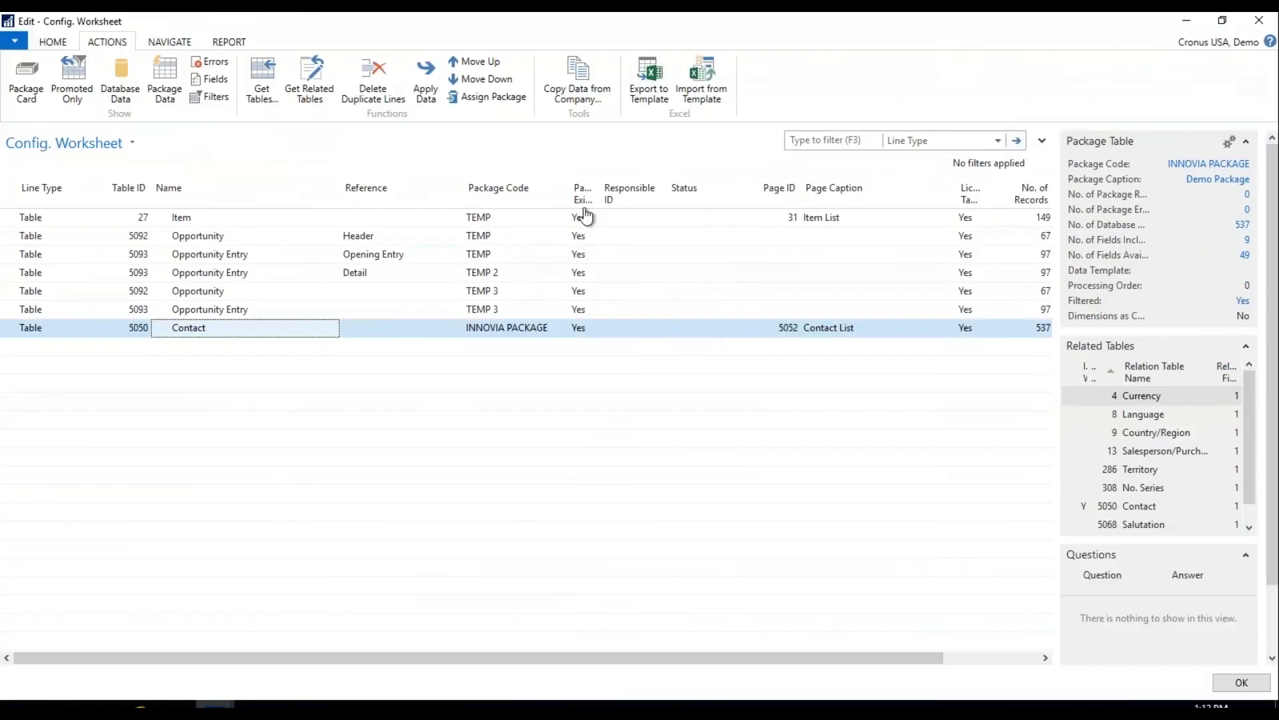
left_click(701, 93)
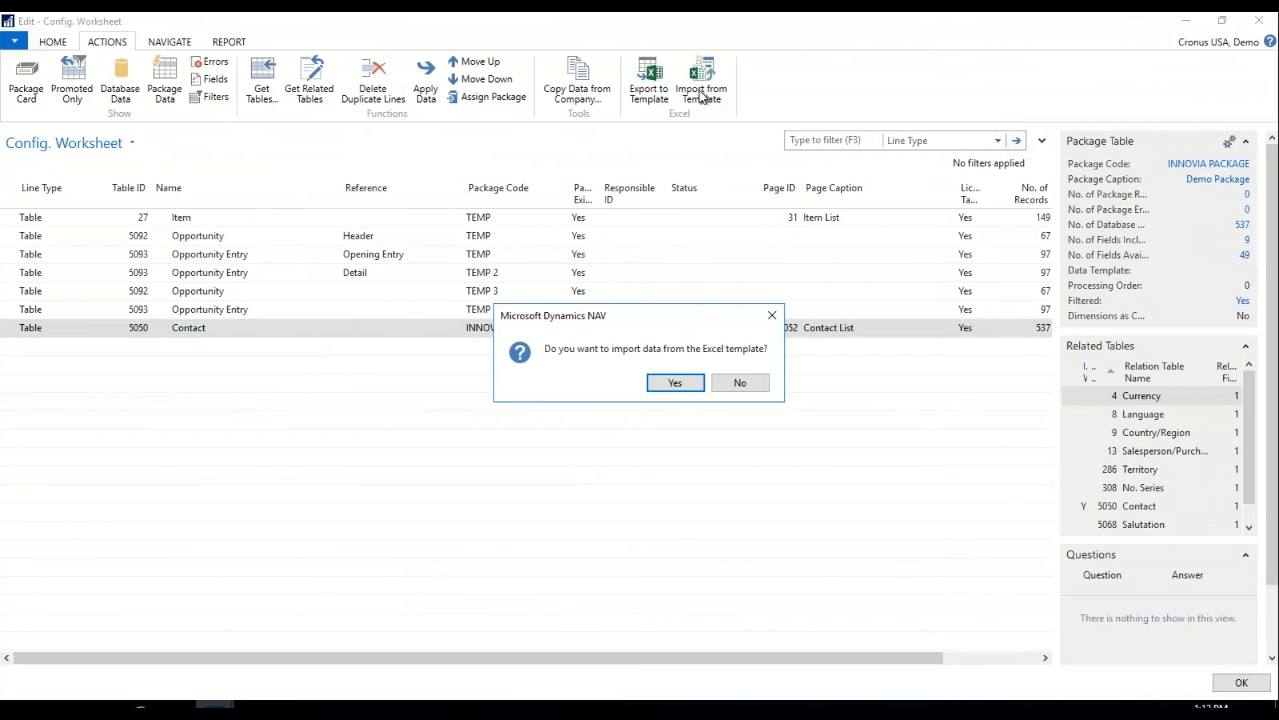
left_click(675, 384)
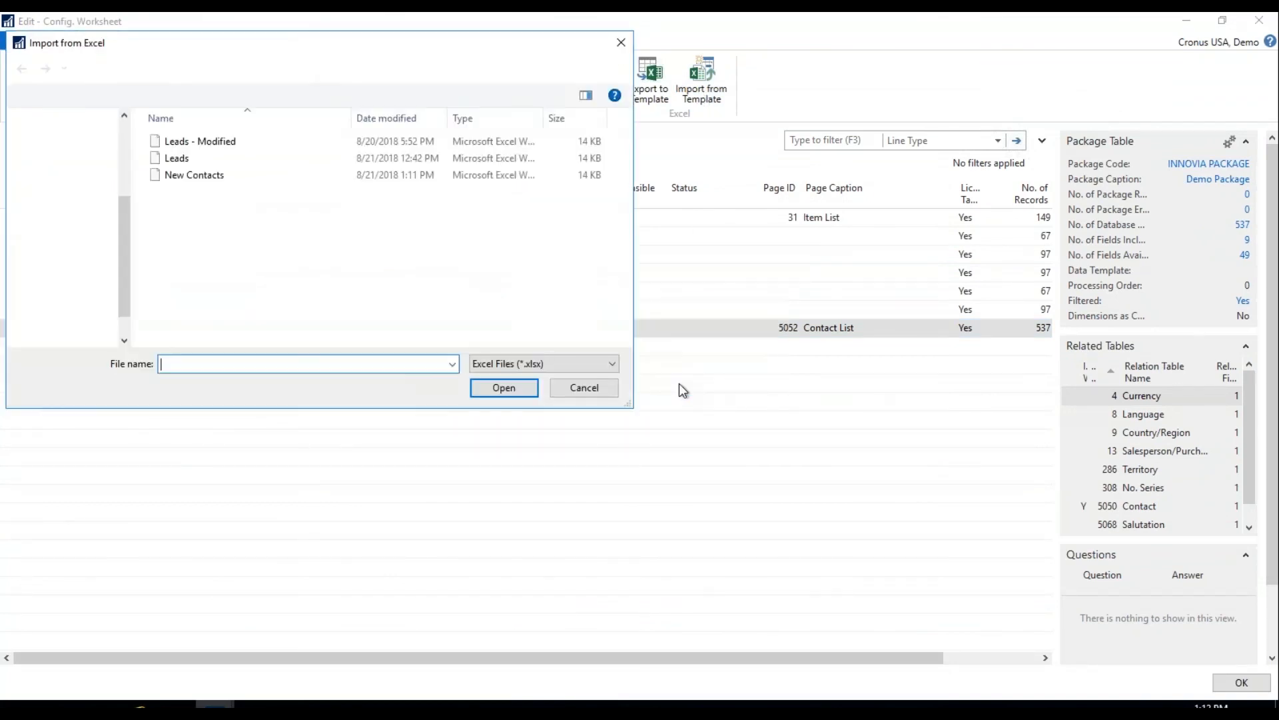
left_click_drag(633, 410, 687, 482)
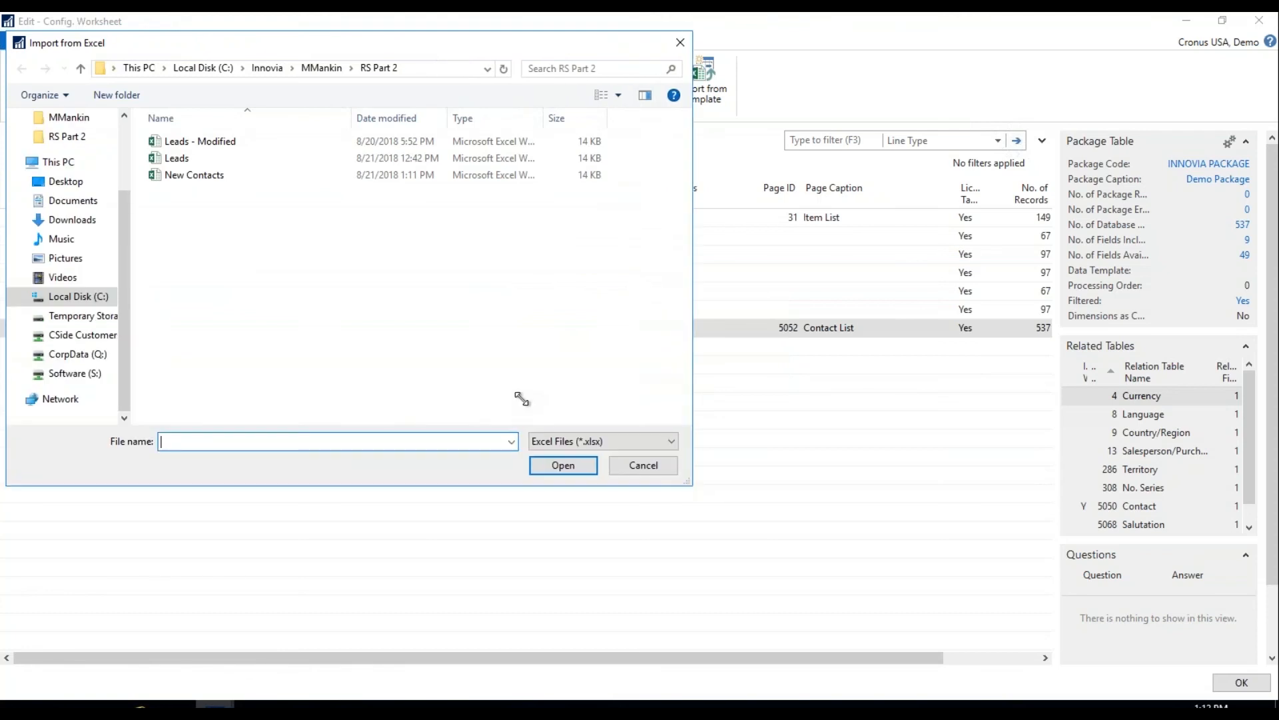
left_click(187, 178)
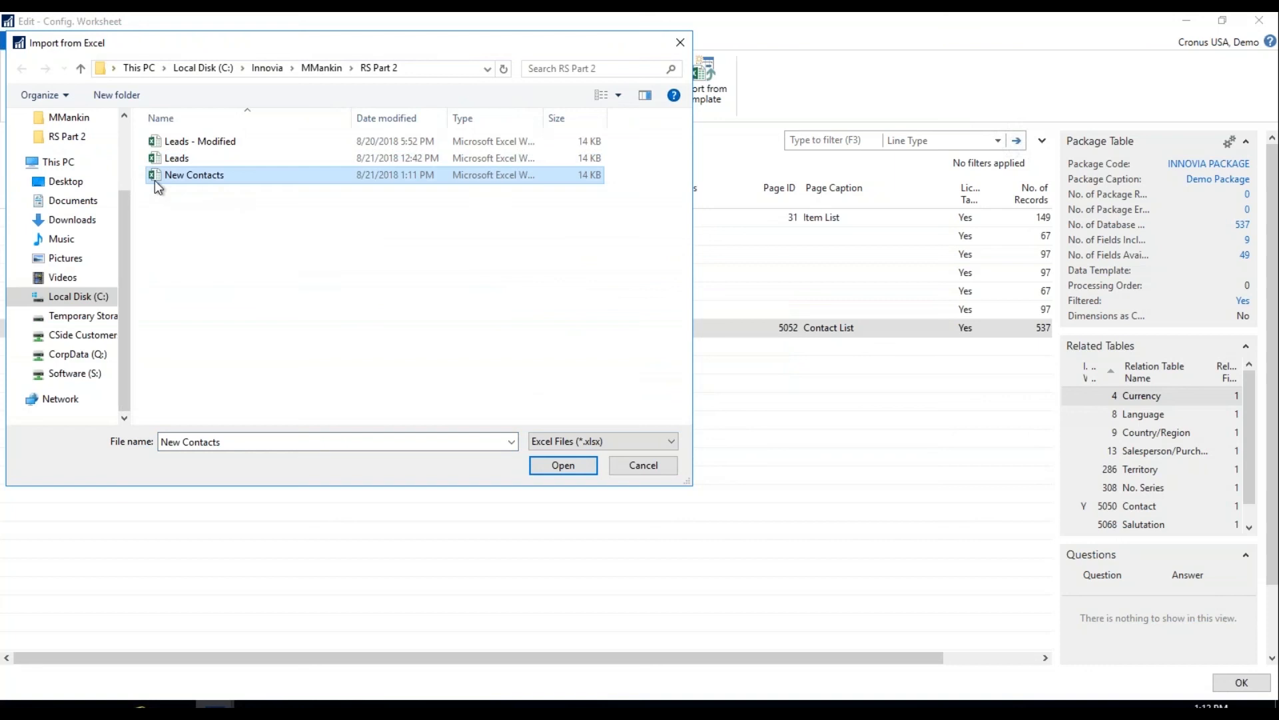
left_click(563, 466)
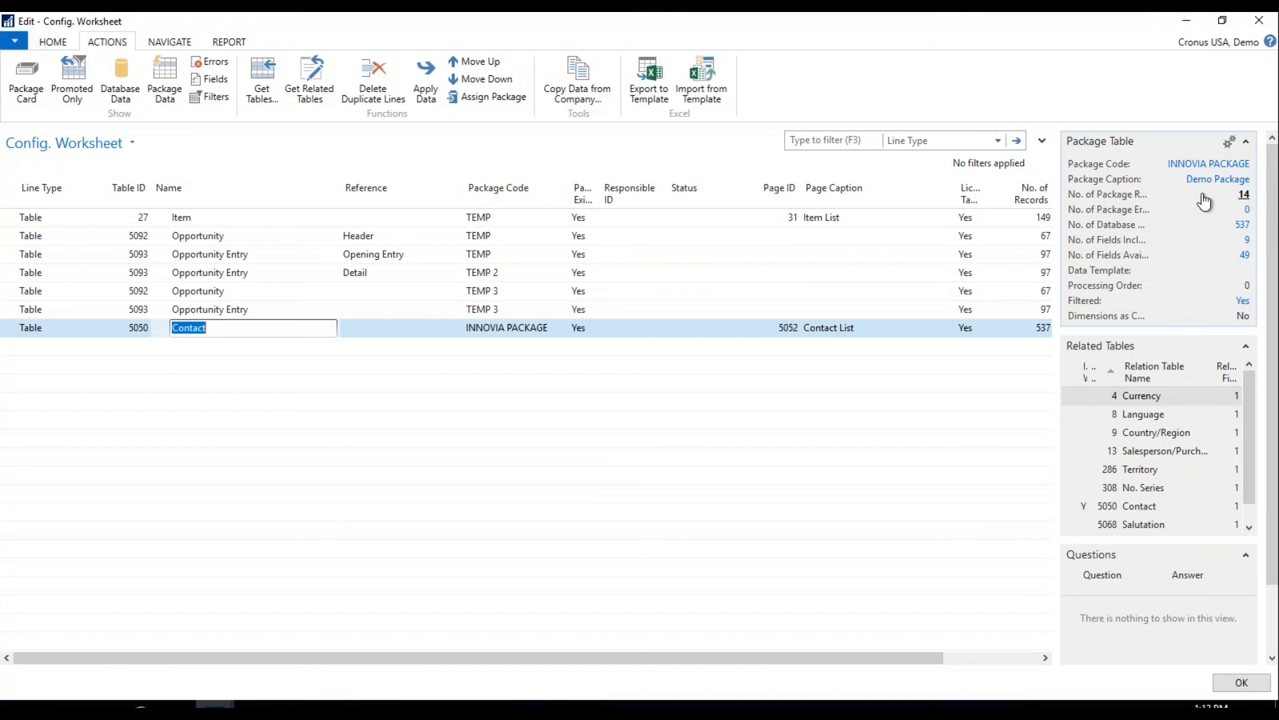
Step: Review all columns of the imported Contact package records from No. through Type
left_click(1245, 197)
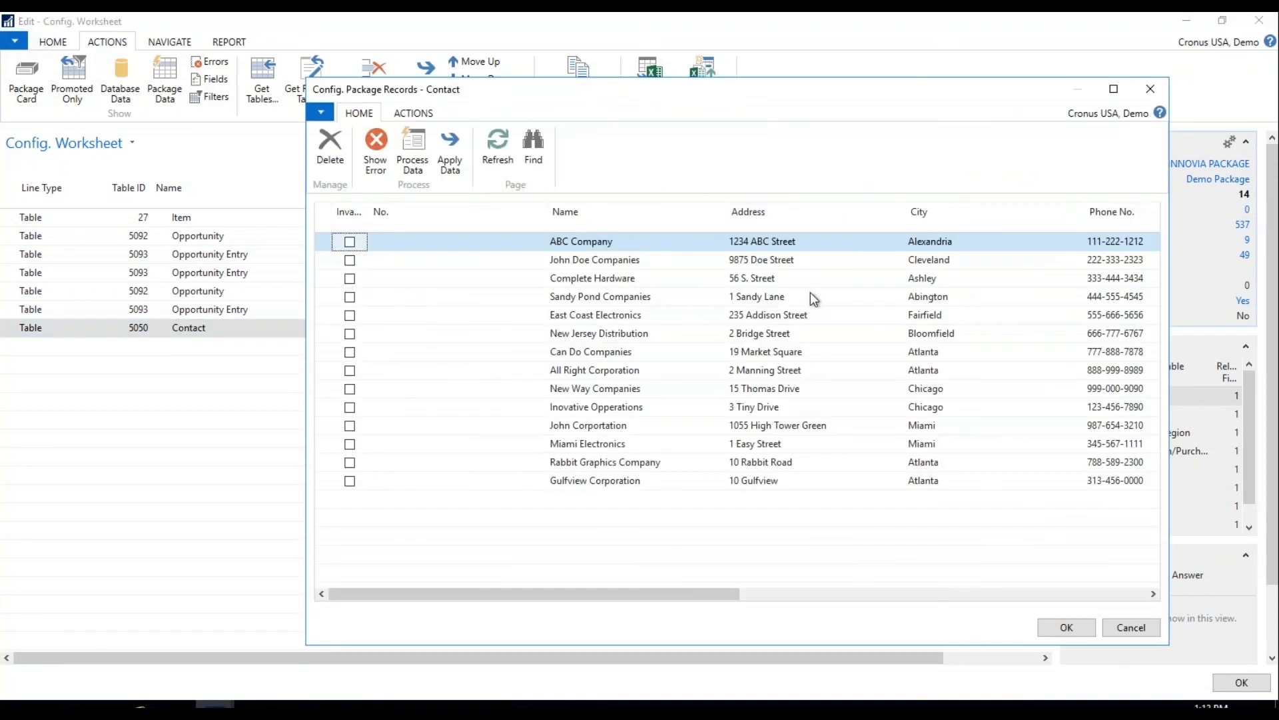
left_click_drag(646, 590, 1125, 612)
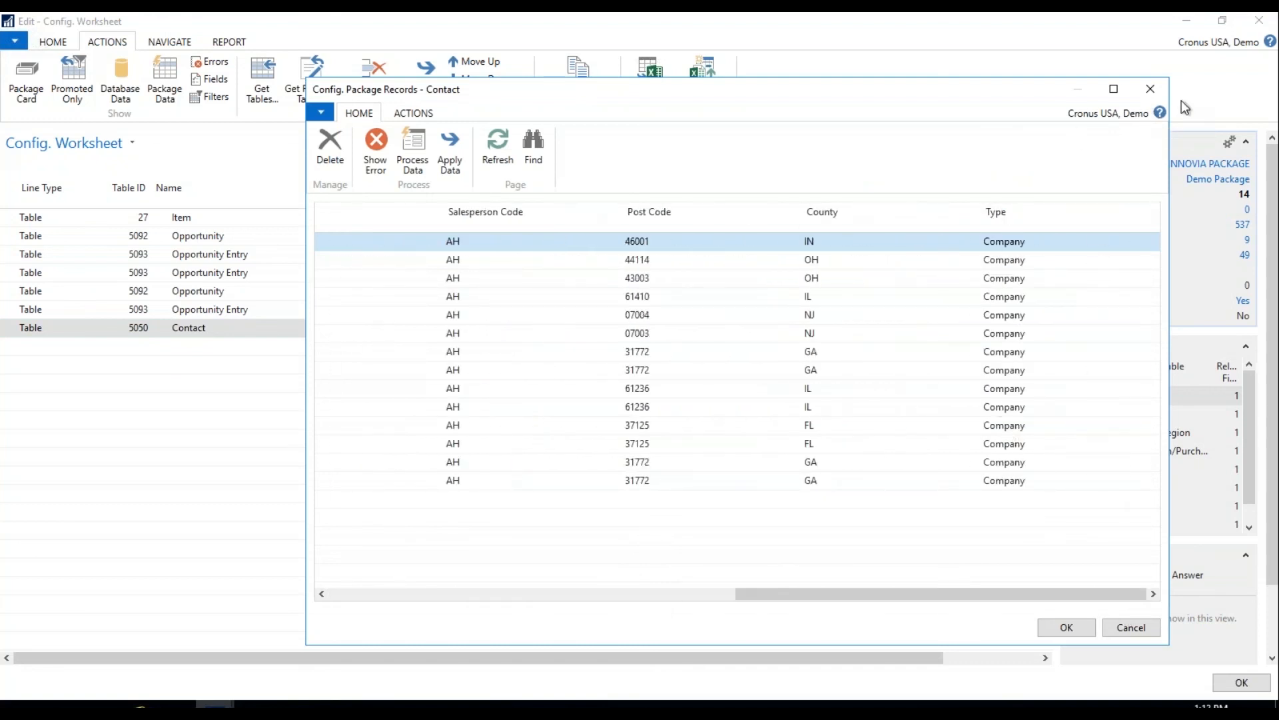
left_click(1144, 89)
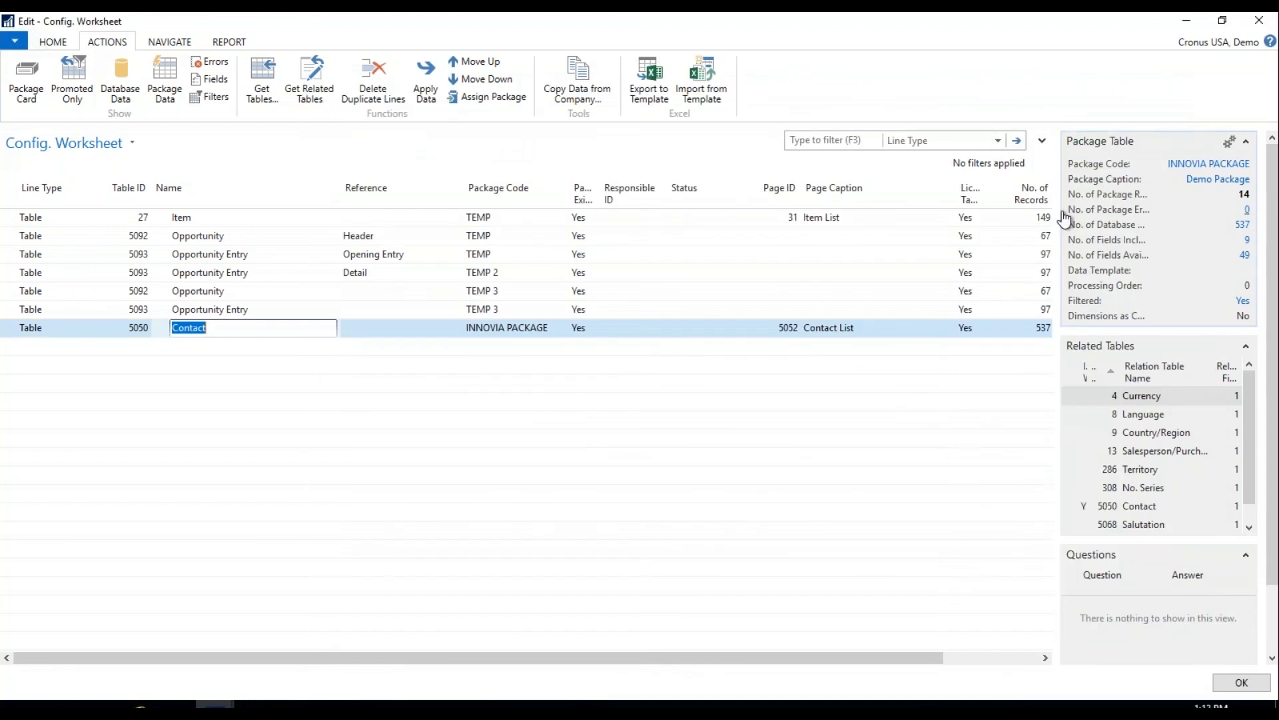
Step: Apply the INNOVIA PACKAGE data for the Contact table and confirm the operation
left_click(430, 94)
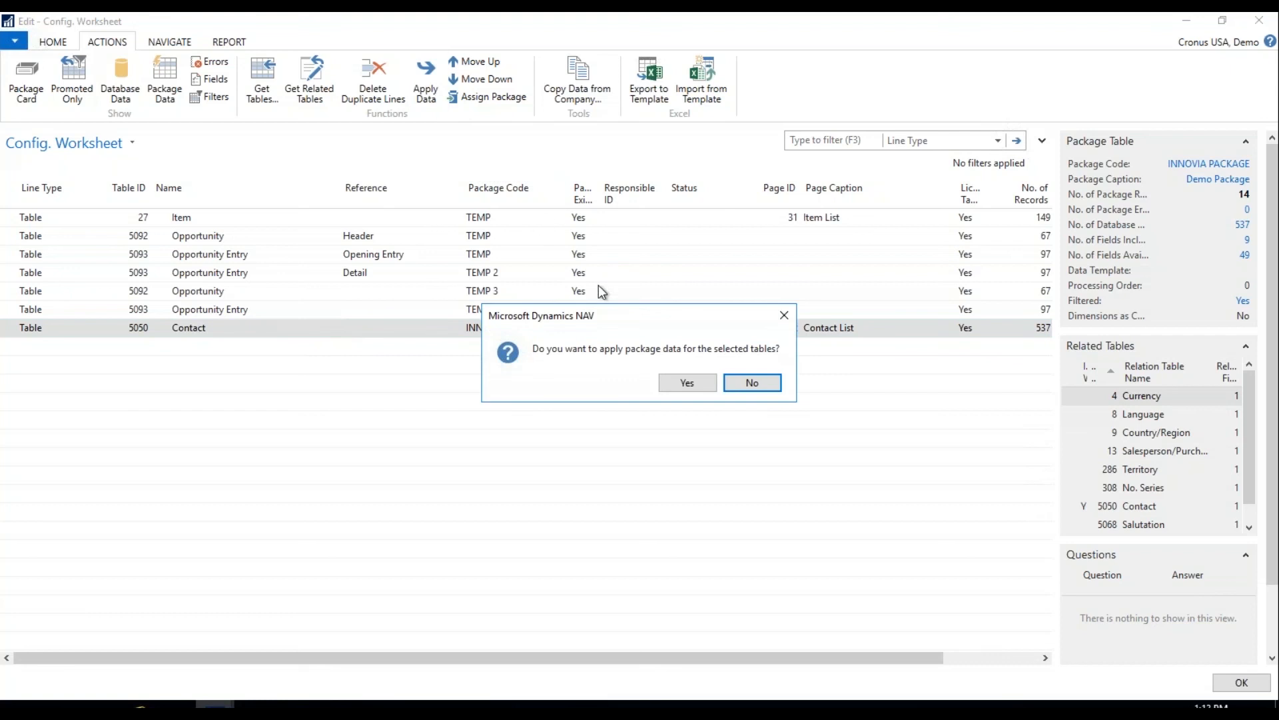
left_click(674, 386)
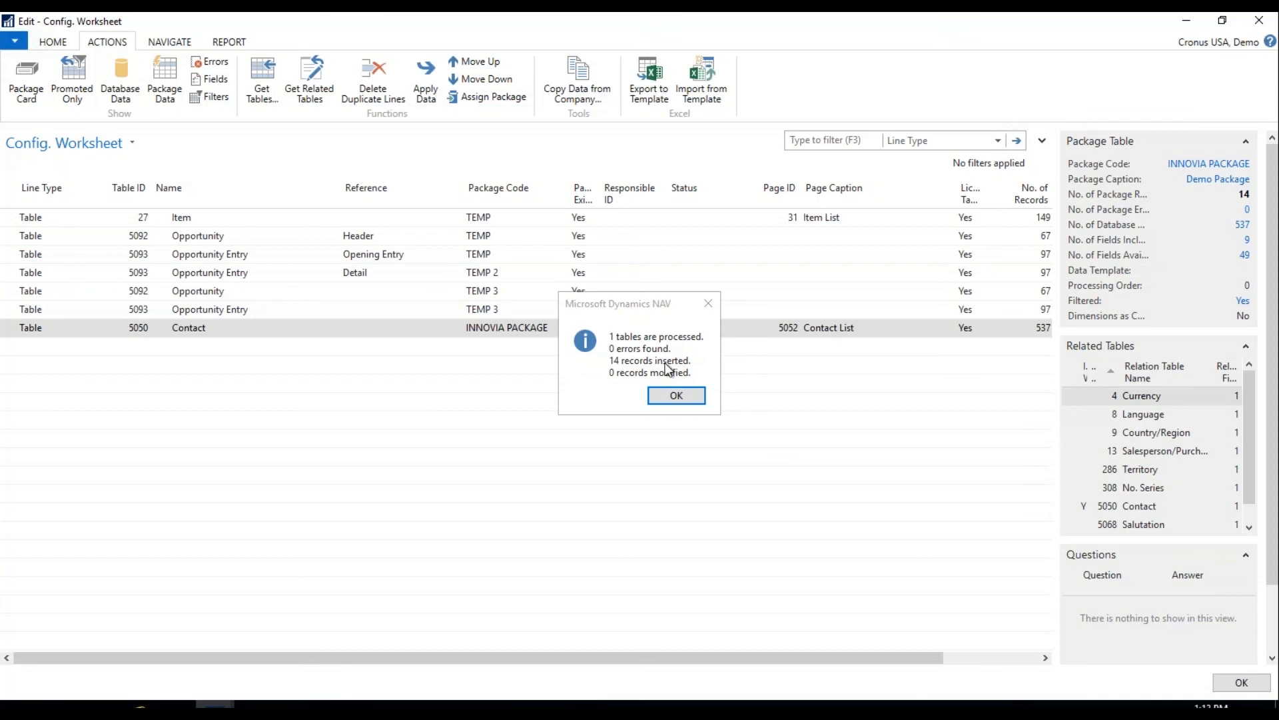
Step: Dismiss the package result message, minimize the Config. Worksheet and check the last number used for the CONT series in the No. Series list
left_click(675, 396)
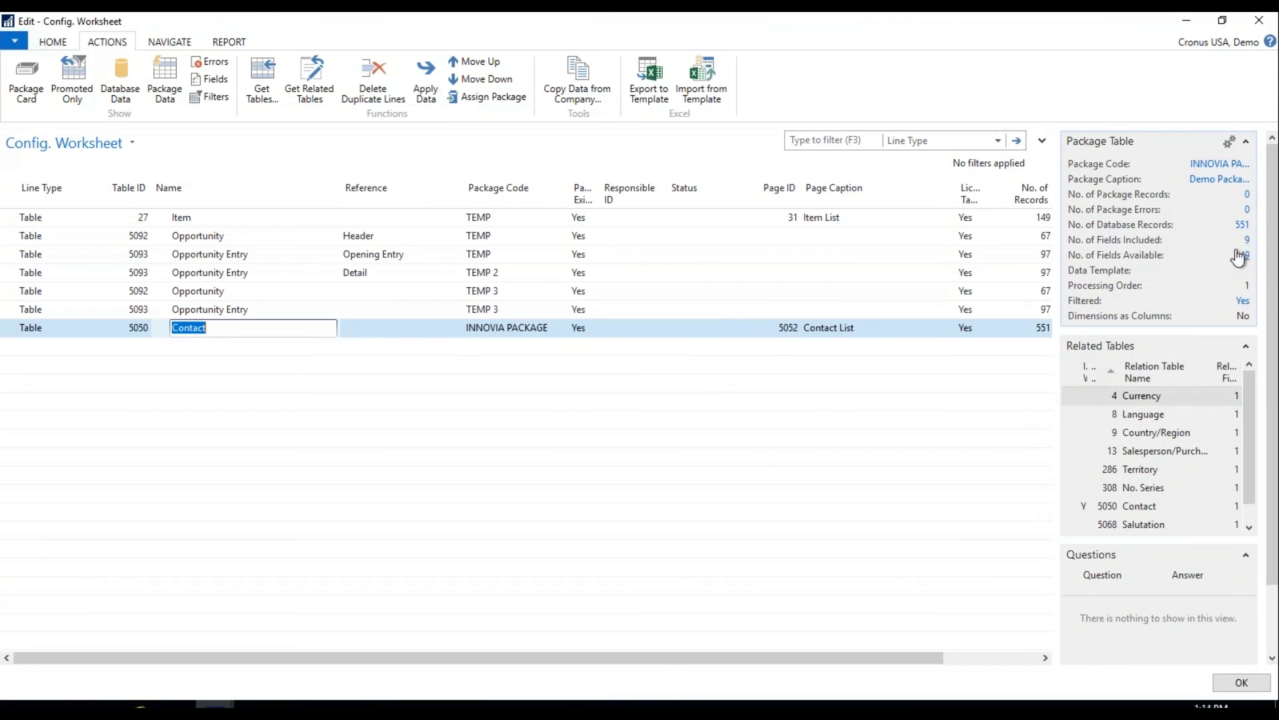
left_click(1186, 21)
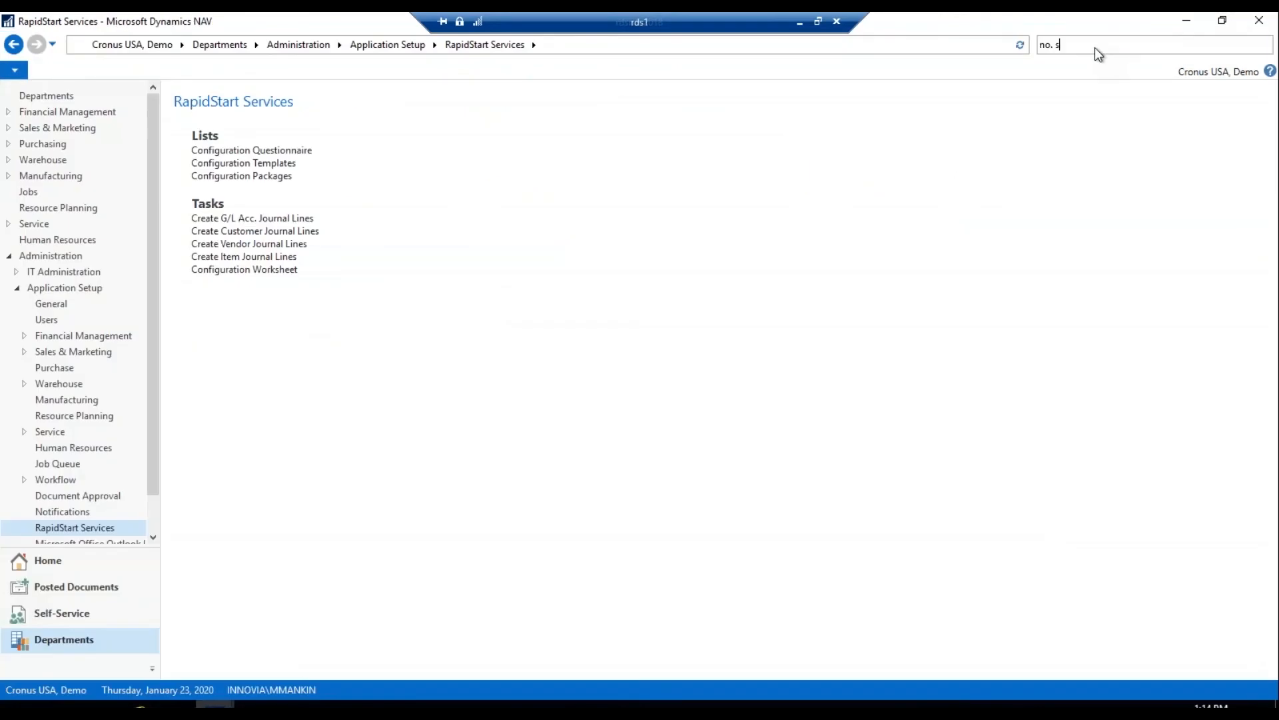
type("er")
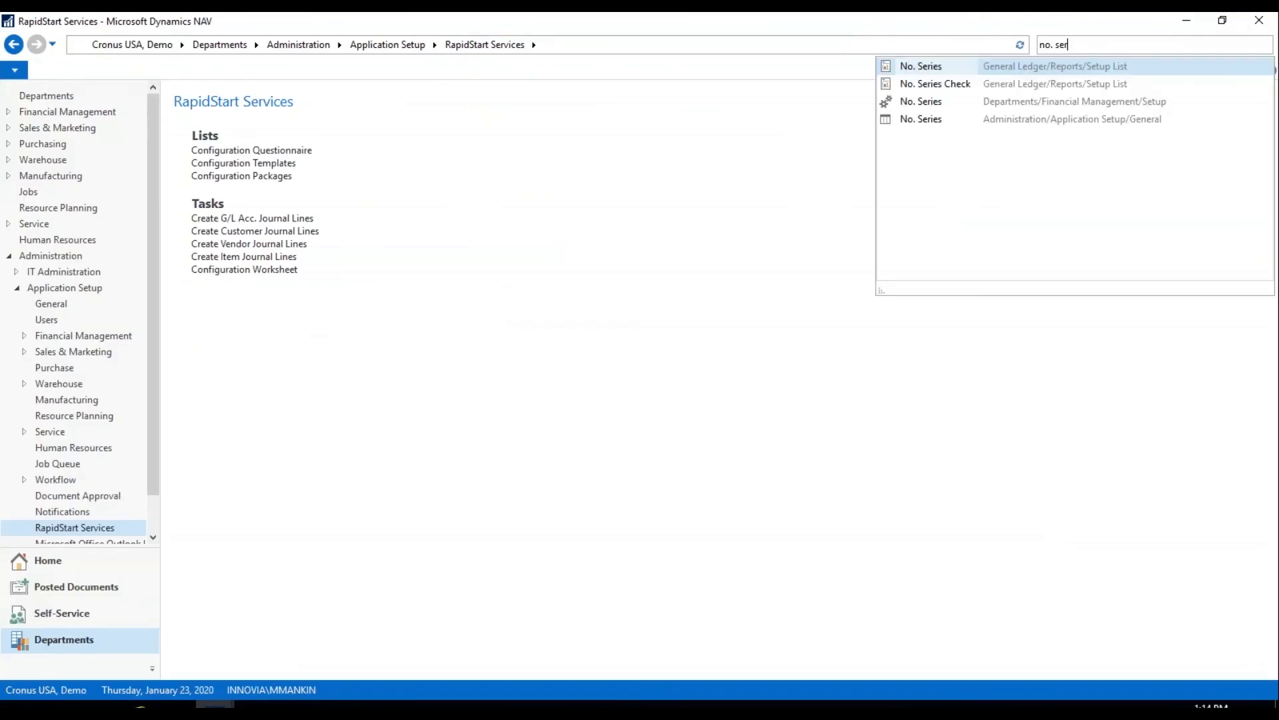
key("Down")
key("Down")
key("Return")
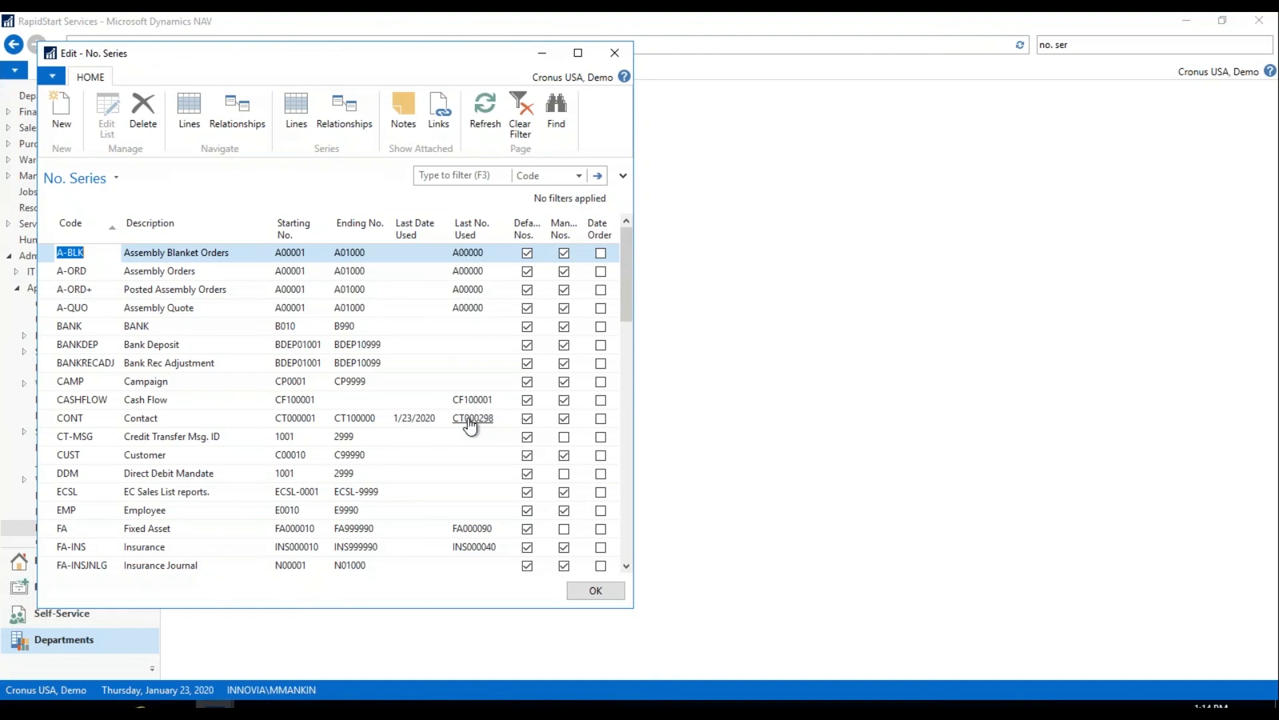
key("Escape")
Step: Open the Contacts list and filter No. to the newly imported contacts' number range, ending at the CONT series' last number used
double_click(1061, 45)
key("ctrl+a")
type("Contact")
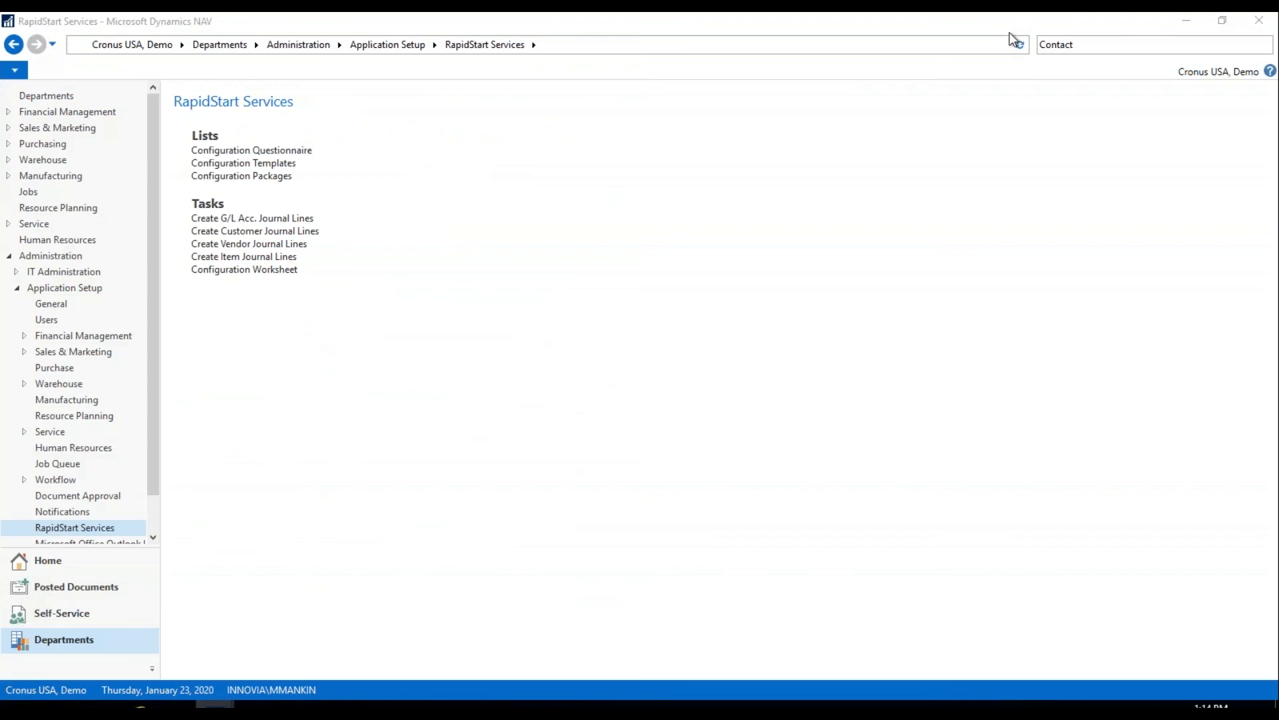
key("Return")
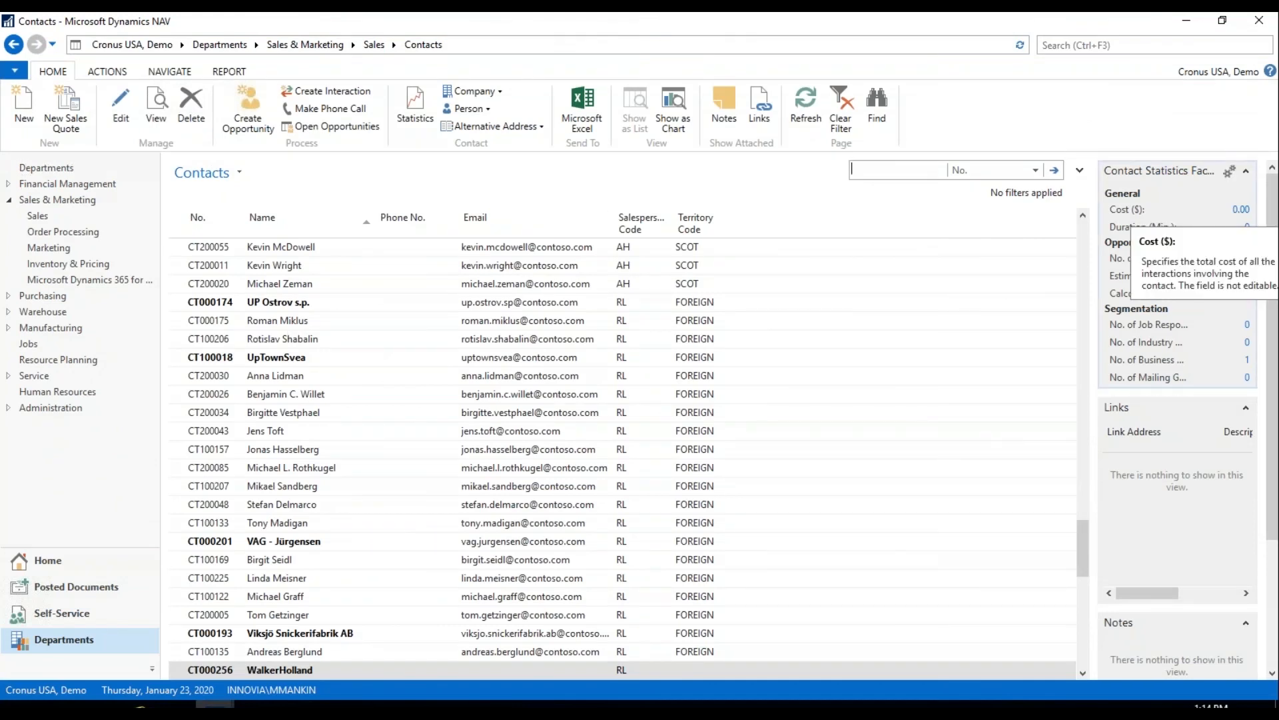
type("CT000285..CT")
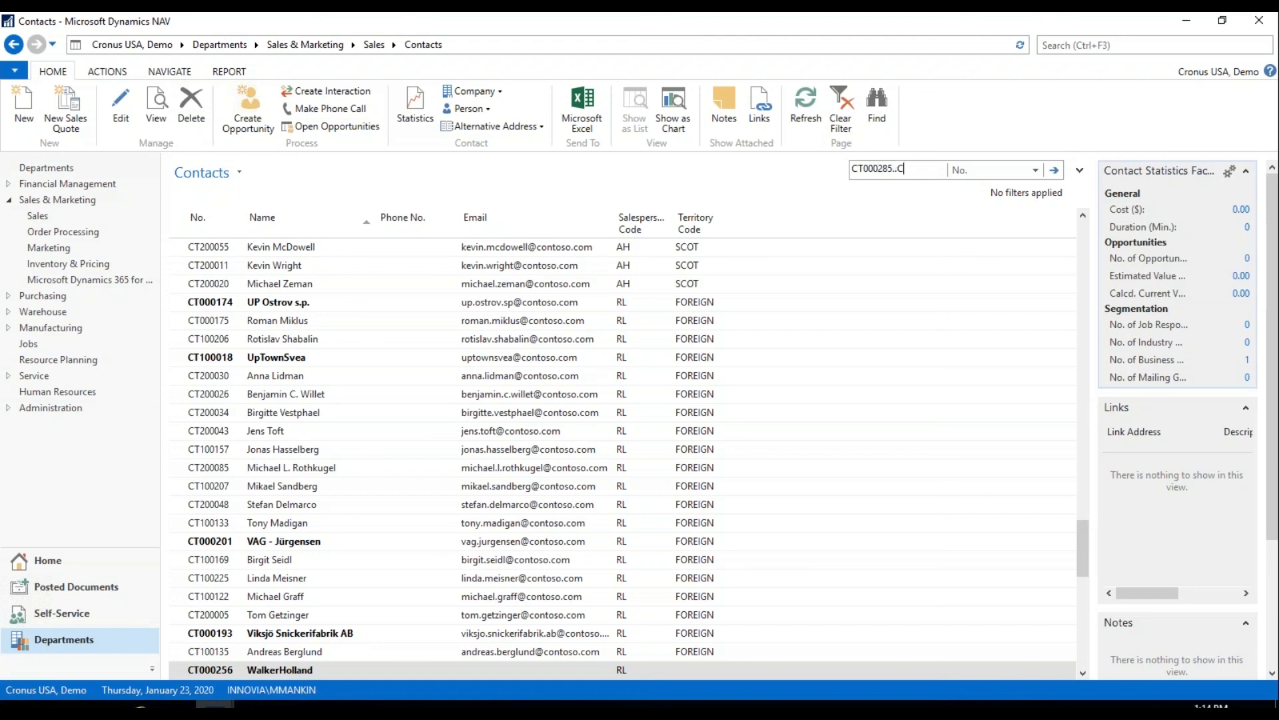
type("000298")
key("Return")
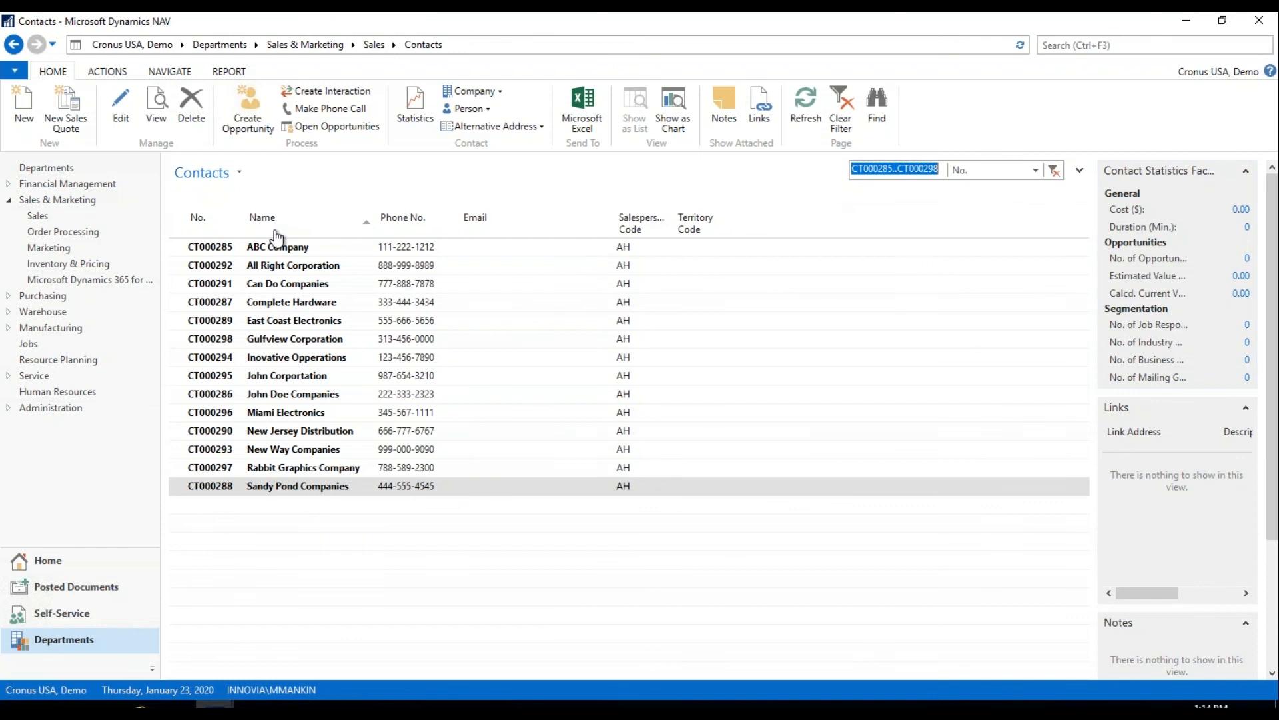
Step: Open the Sandy Pond Companies contact card, review its salesperson code, type and communication details, and close the card
left_click(276, 488)
double_click(226, 486)
left_click(192, 347)
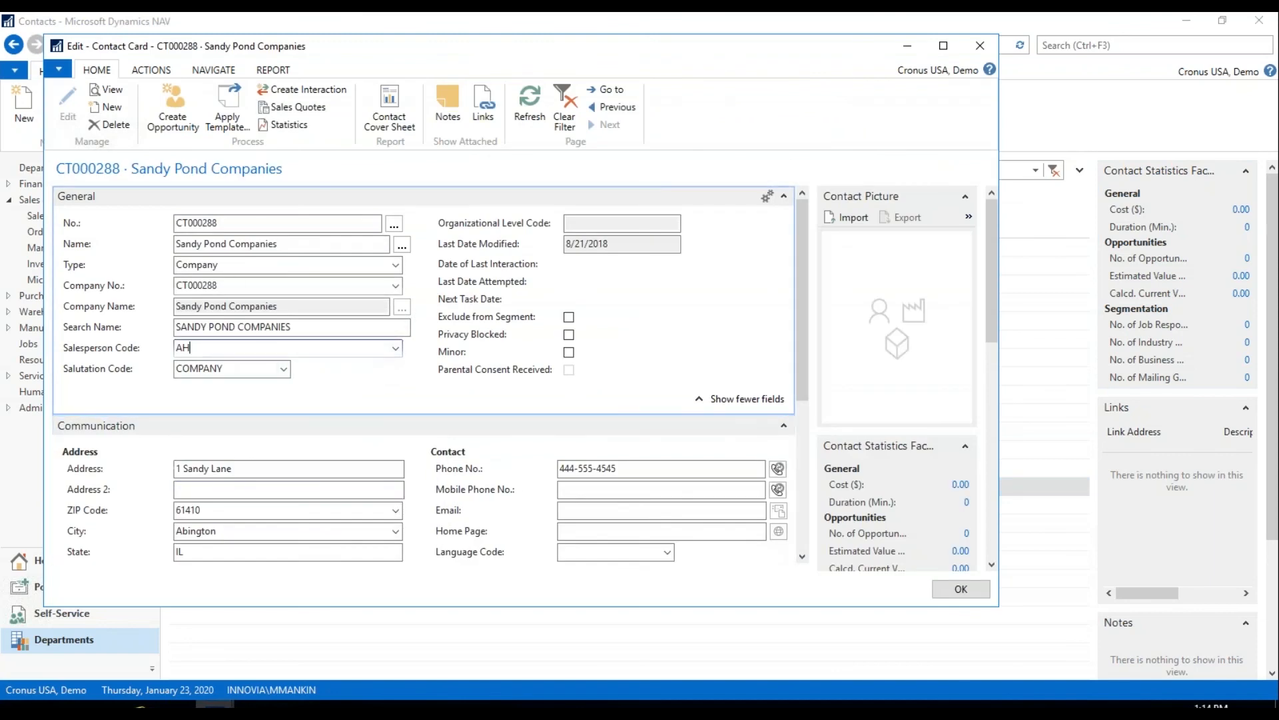
left_click(231, 265)
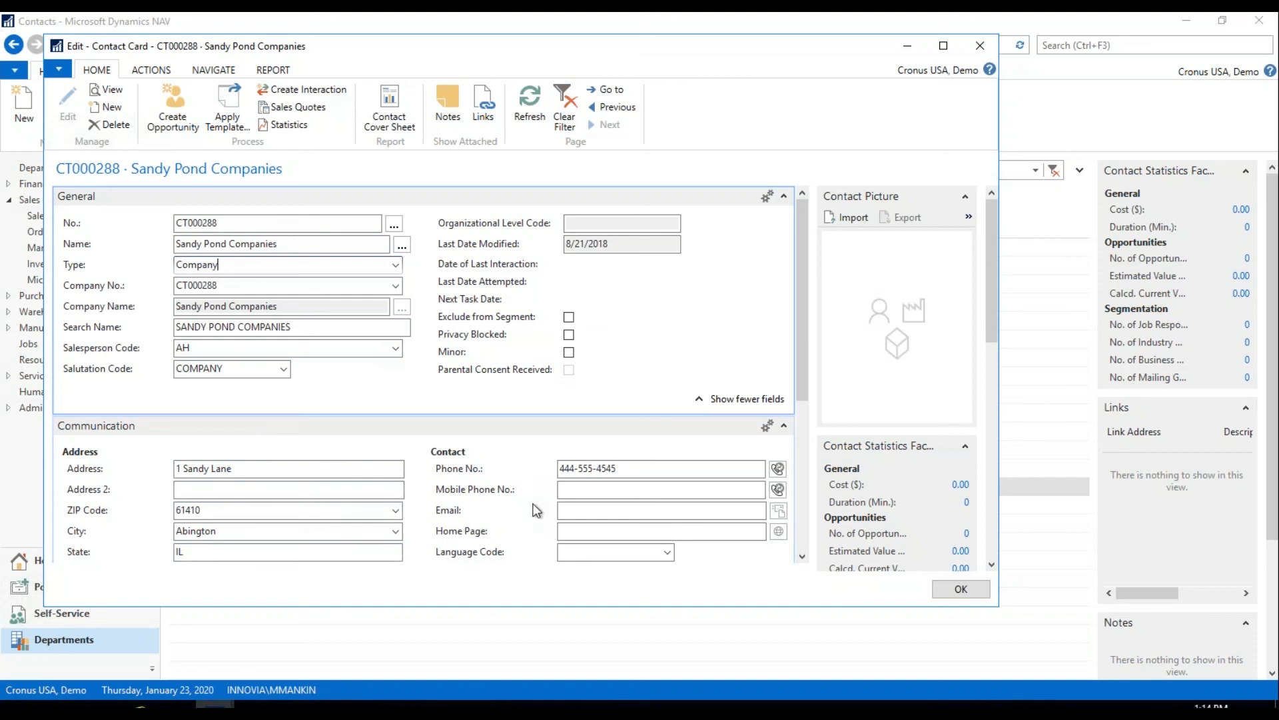
left_click(984, 45)
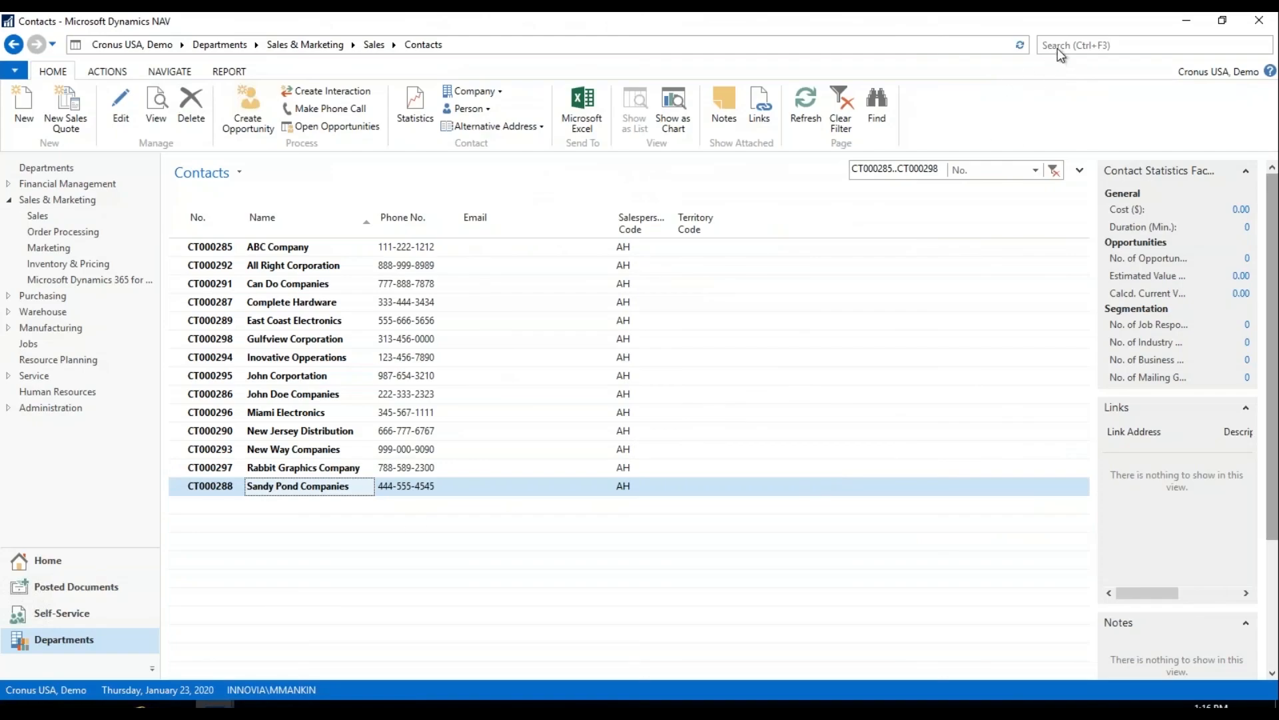
Step: Search for the No. Series list again and open it to examine the number series setup
left_click(1060, 47)
type("no. s")
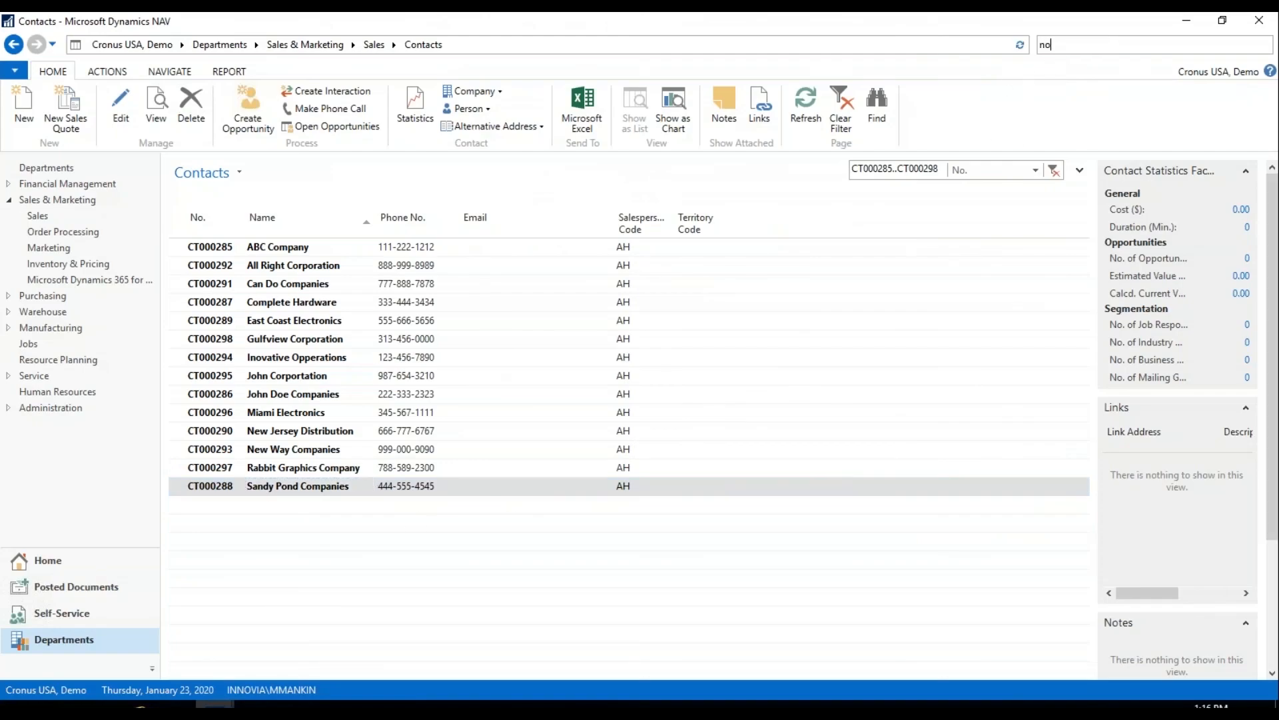
key("Down")
key("Down")
key("Down")
key("Down")
key("Return")
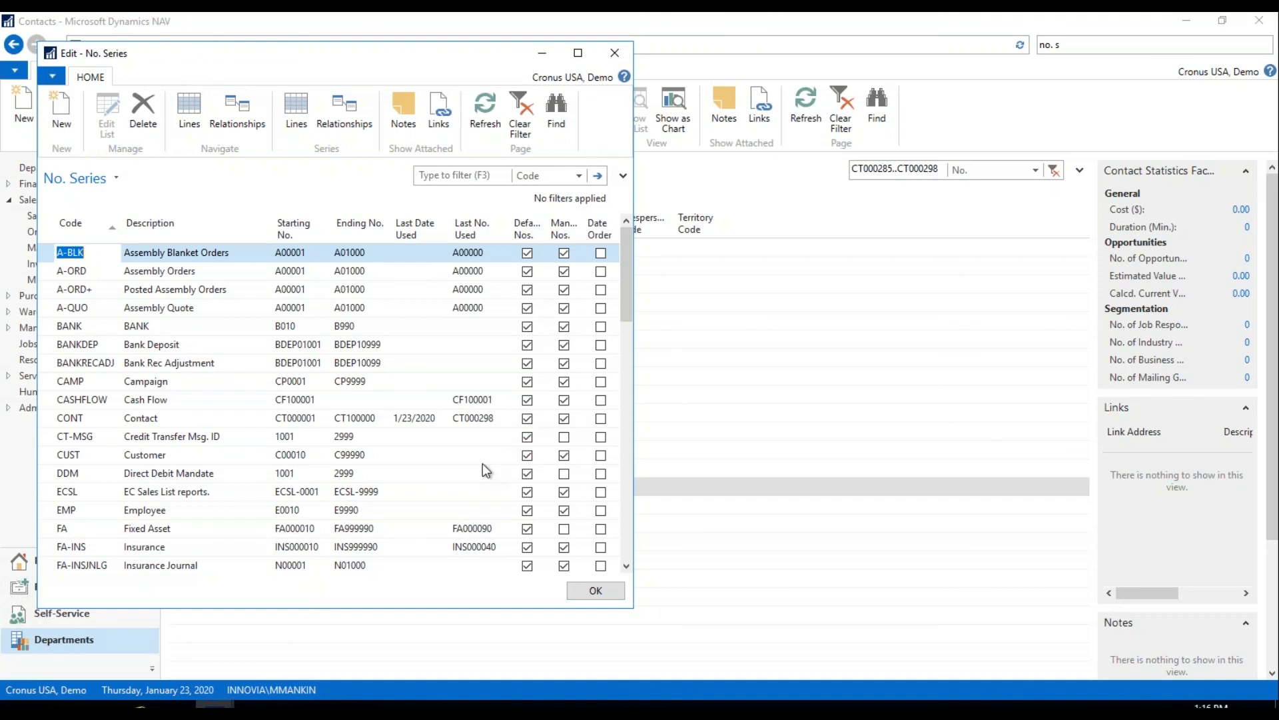
Step: Switch to the RS Part 2 folder, open the New Contacts workbook in Excel to review the blank No. column, and minimize it
left_click(174, 707)
left_click(405, 252)
double_click(406, 251)
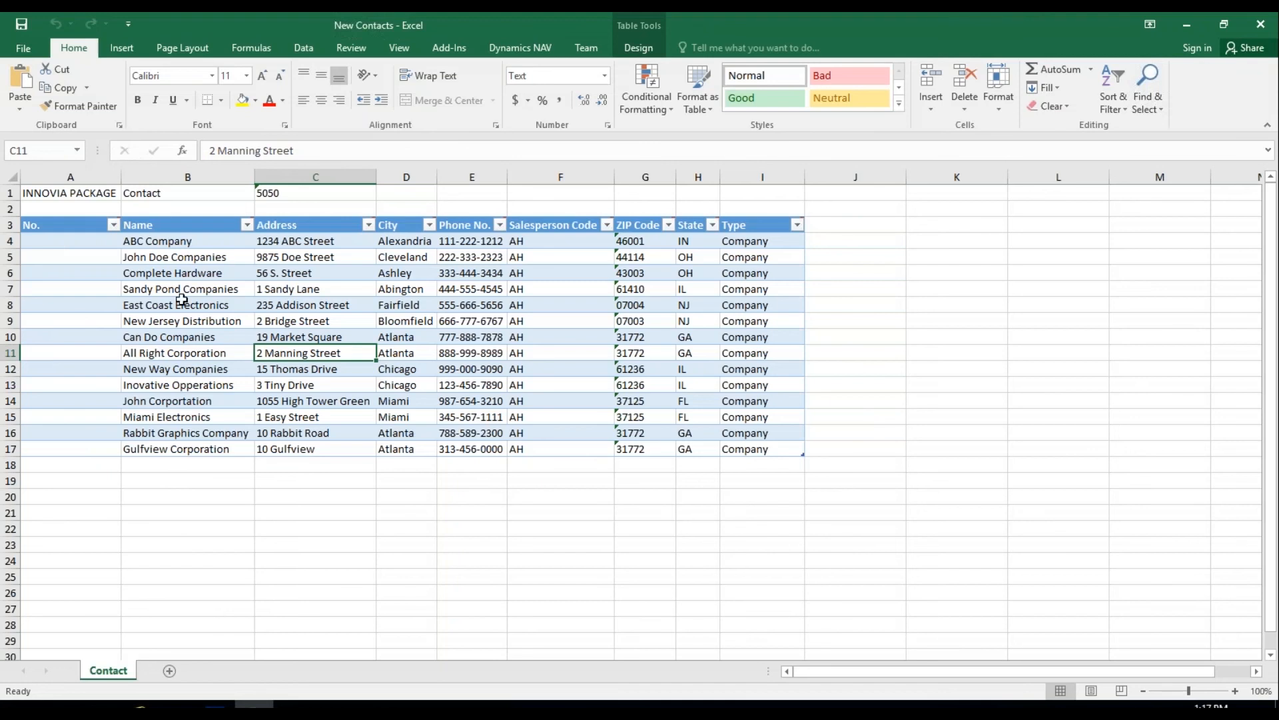
left_click(1187, 27)
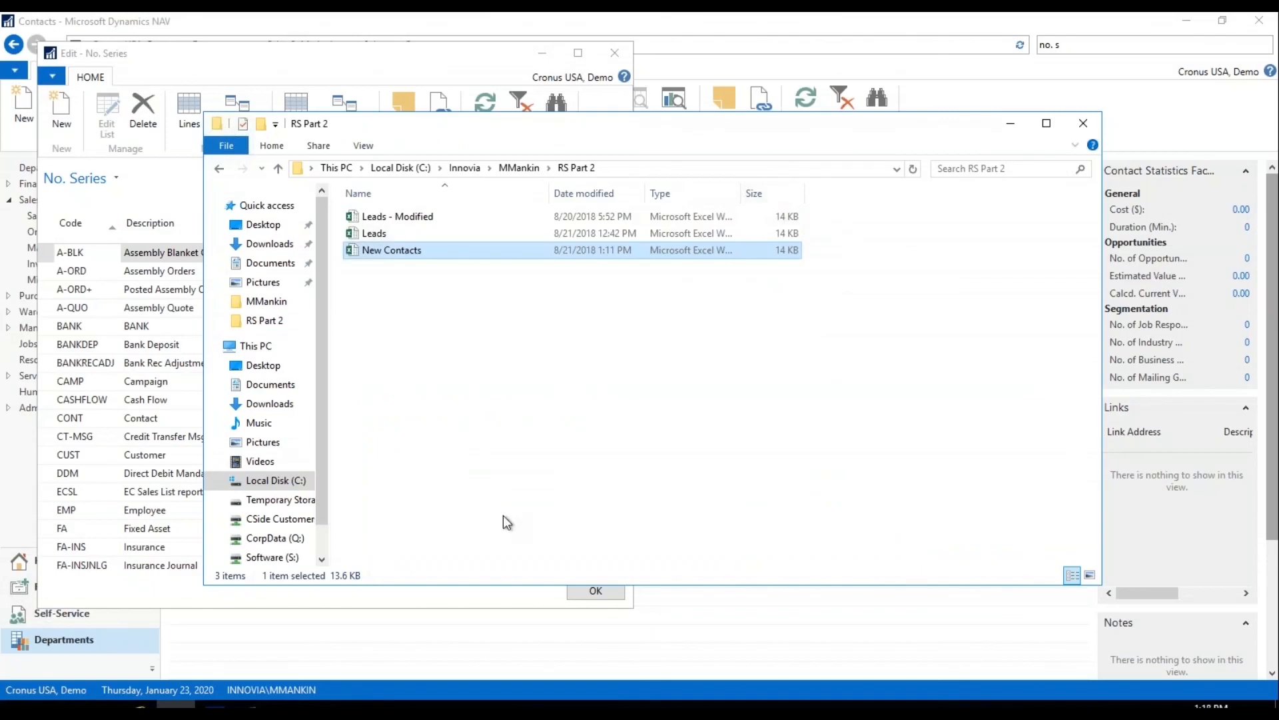
Step: Reopen the New Contacts workbook, examine the package code in cell A1 and minimize Excel
double_click(380, 252)
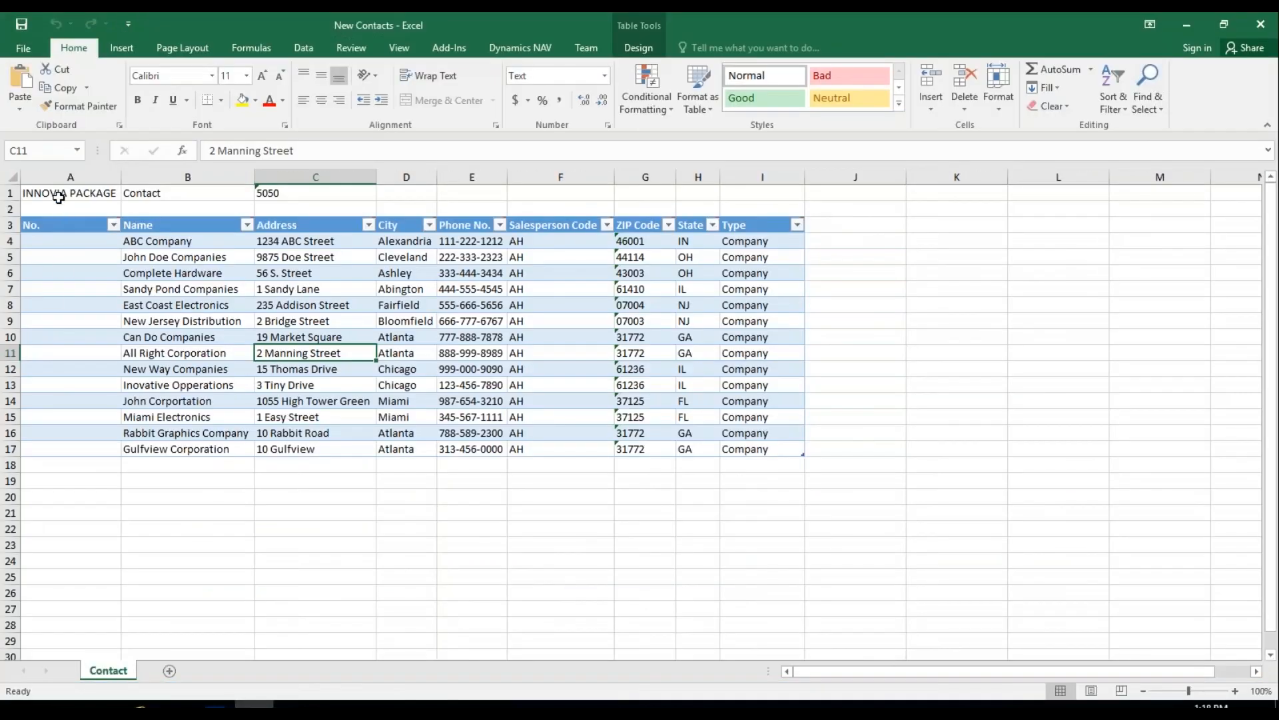
left_click(62, 194)
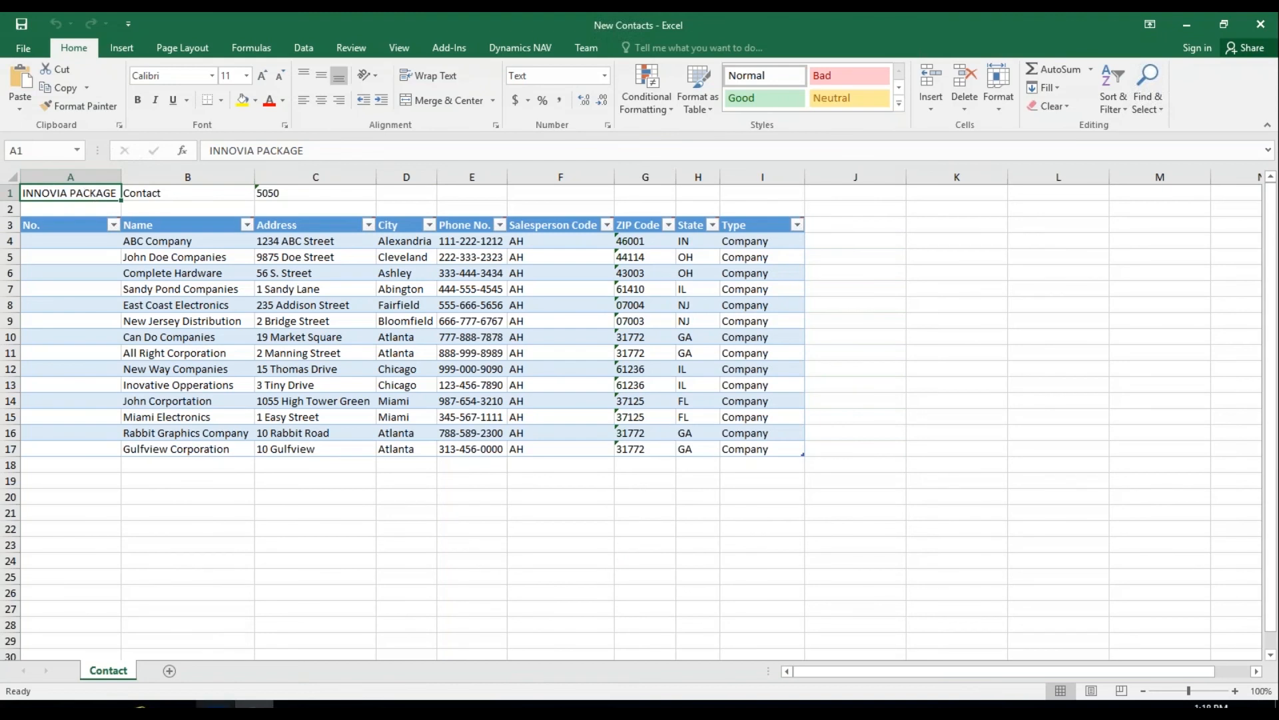
mouse_move(215, 705)
left_click(1184, 24)
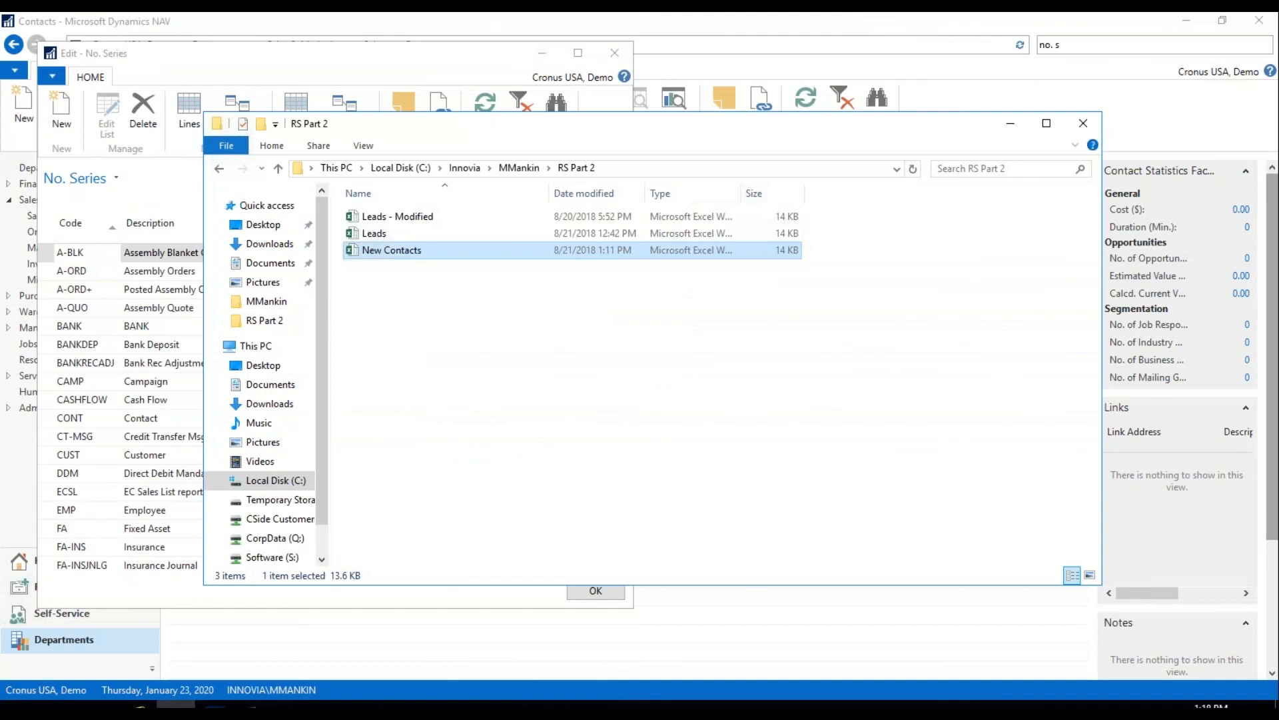